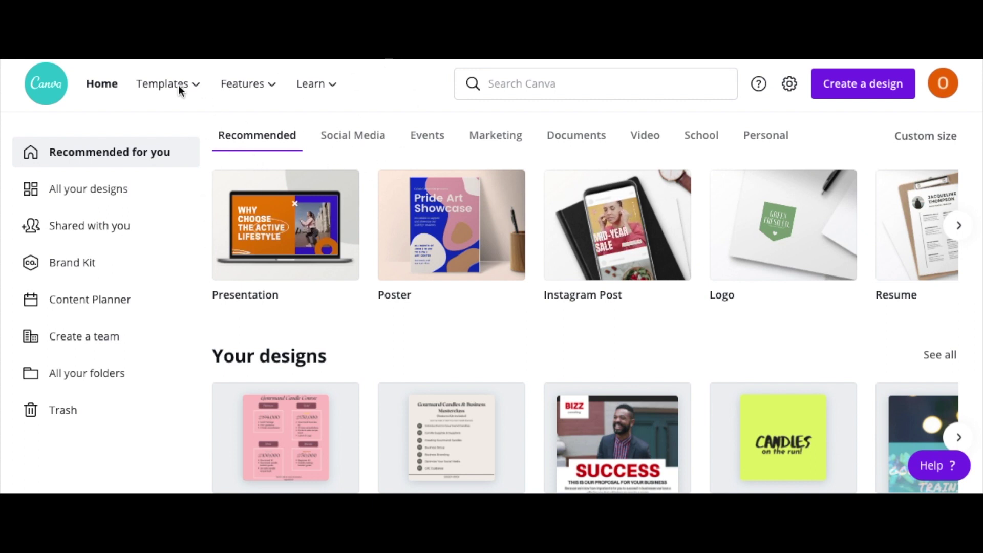
# From Canva's Business > Logo templates, create a blank 'Untitled design - Logo'.
pyautogui.moveTo(190, 90)
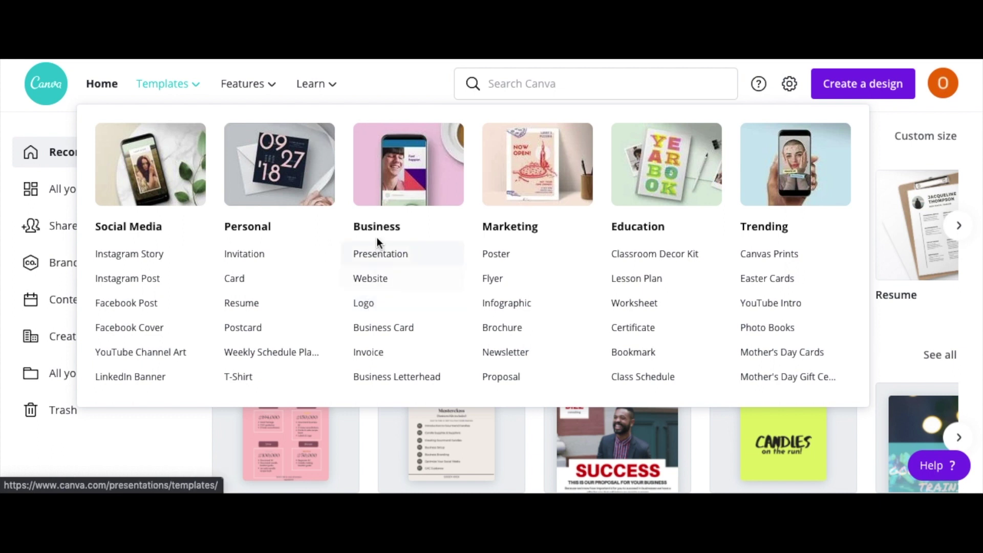
pyautogui.click(368, 304)
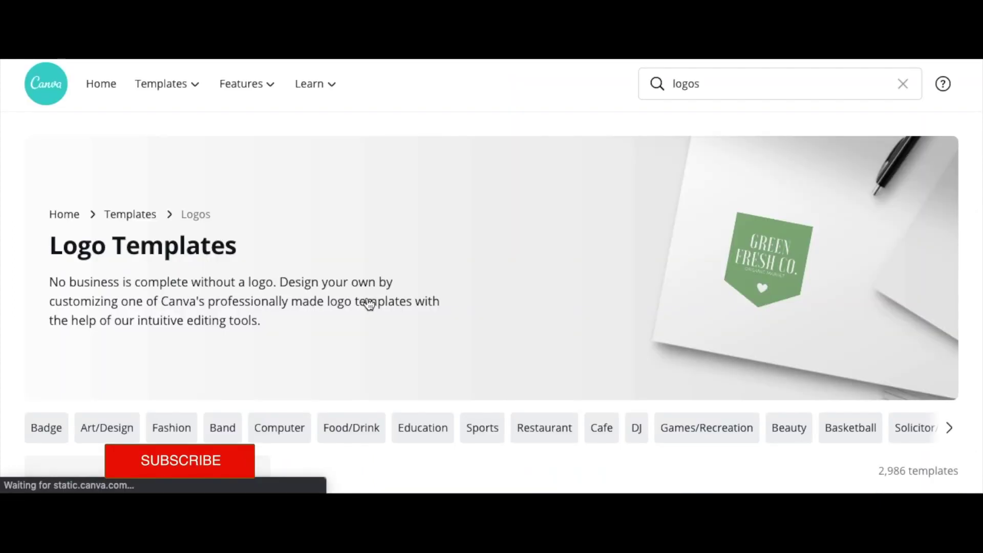
pyautogui.scroll(-5, 369, 304)
pyautogui.scroll(-4, 368, 303)
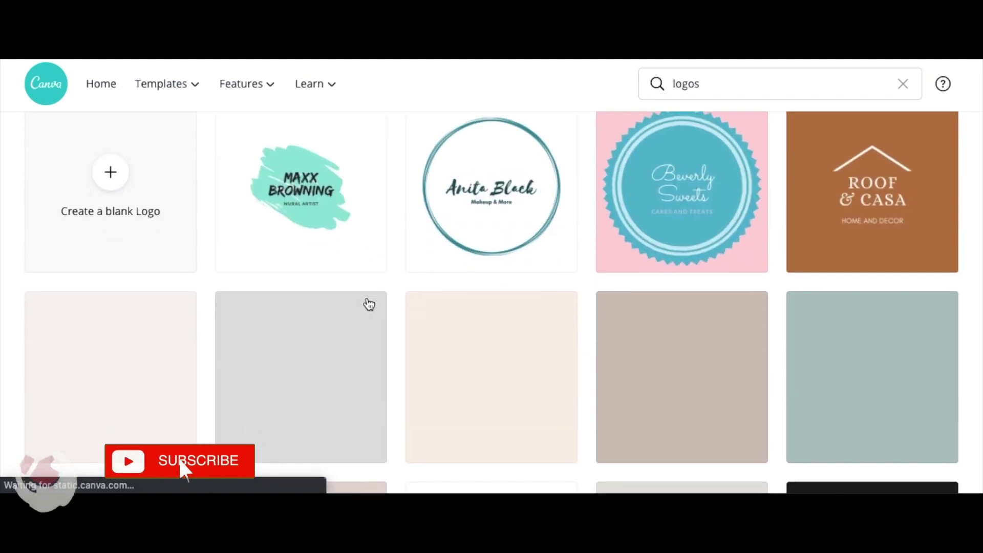
pyautogui.scroll(-6, 368, 303)
pyautogui.scroll(-4, 368, 303)
pyautogui.scroll(-1, 369, 303)
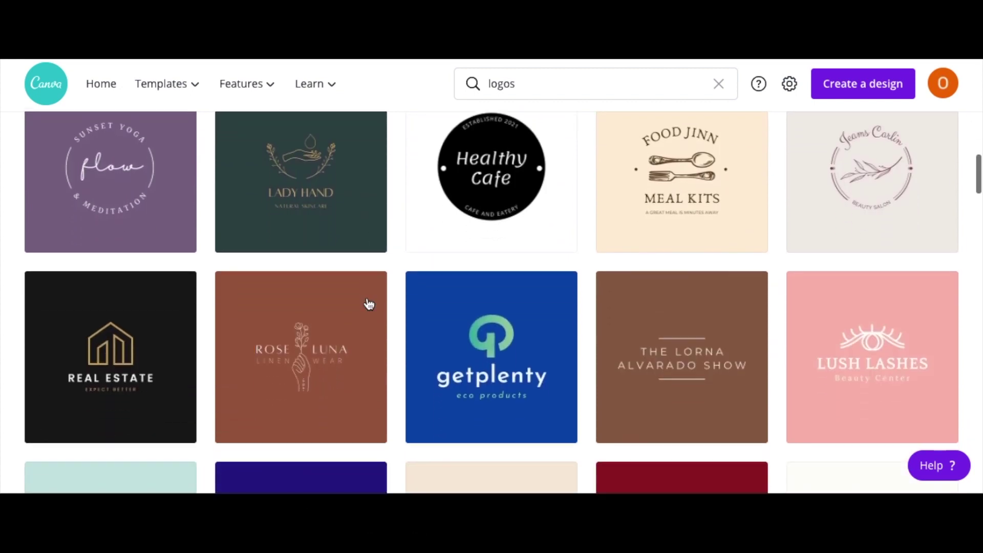
pyautogui.scroll(-1, 369, 303)
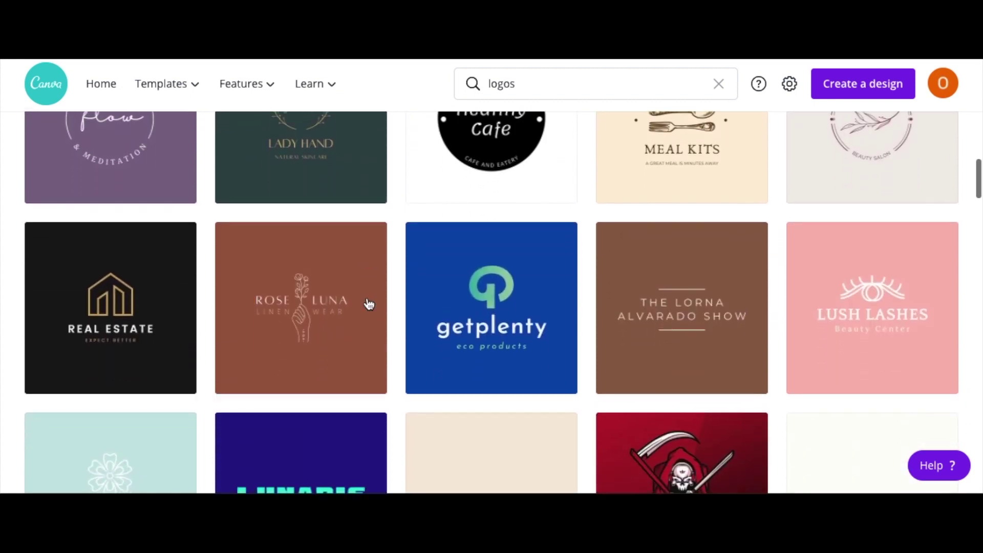
pyautogui.scroll(11, 368, 304)
pyautogui.scroll(4, 369, 303)
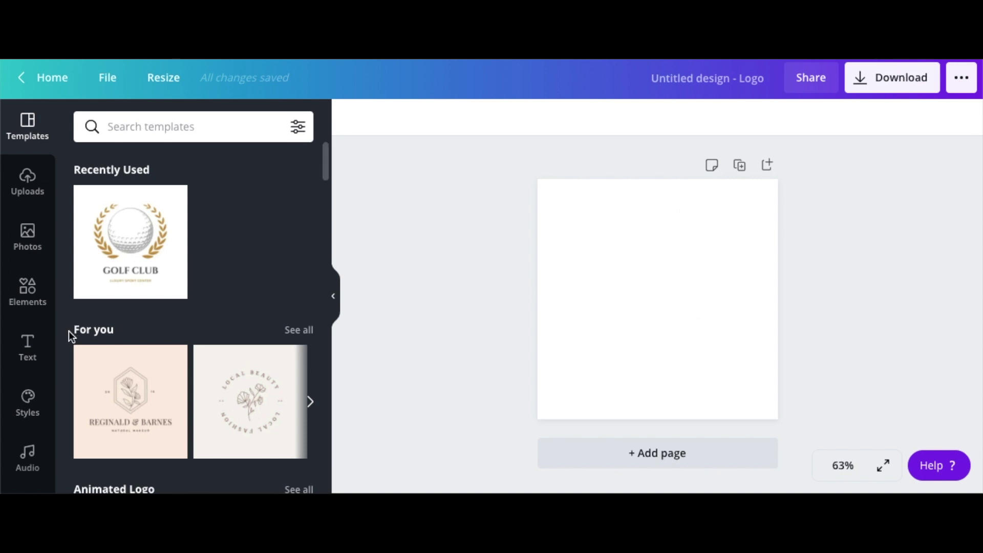
# Apply the ABYS (Josefin Sans Bold) text style to the blank logo.
pyautogui.click(28, 345)
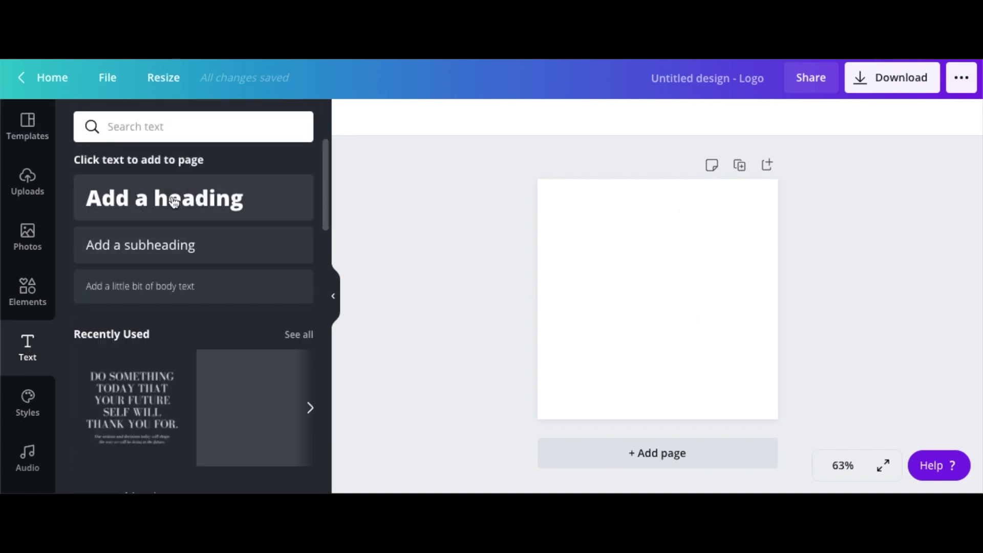
pyautogui.scroll(-5, 139, 392)
pyautogui.click(28, 401)
pyautogui.scroll(-7, 148, 384)
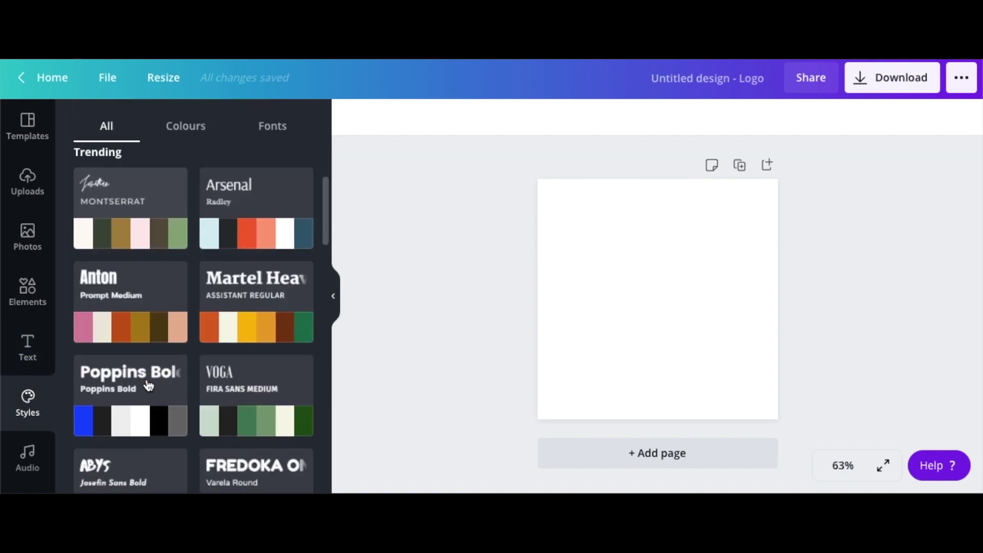
pyautogui.scroll(-3, 148, 385)
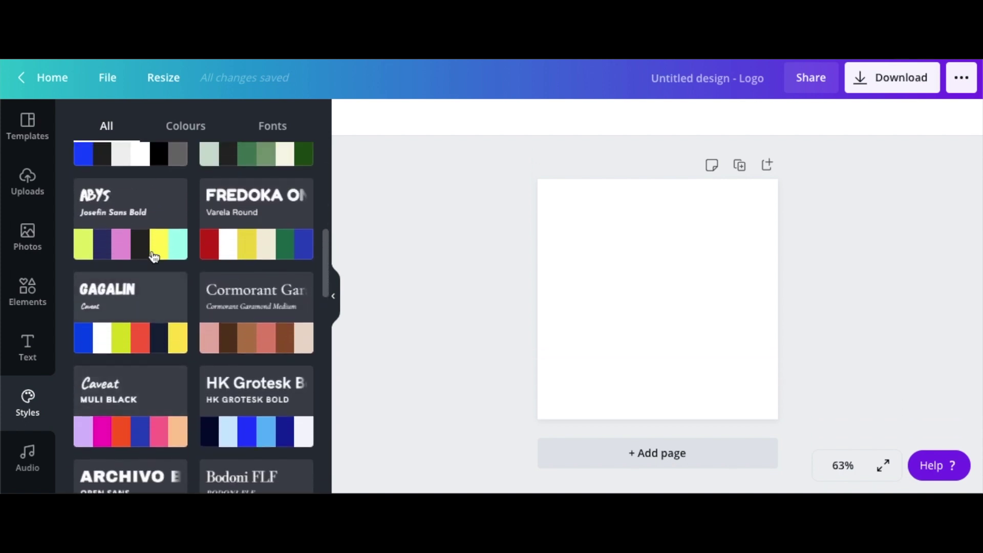
pyautogui.click(131, 197)
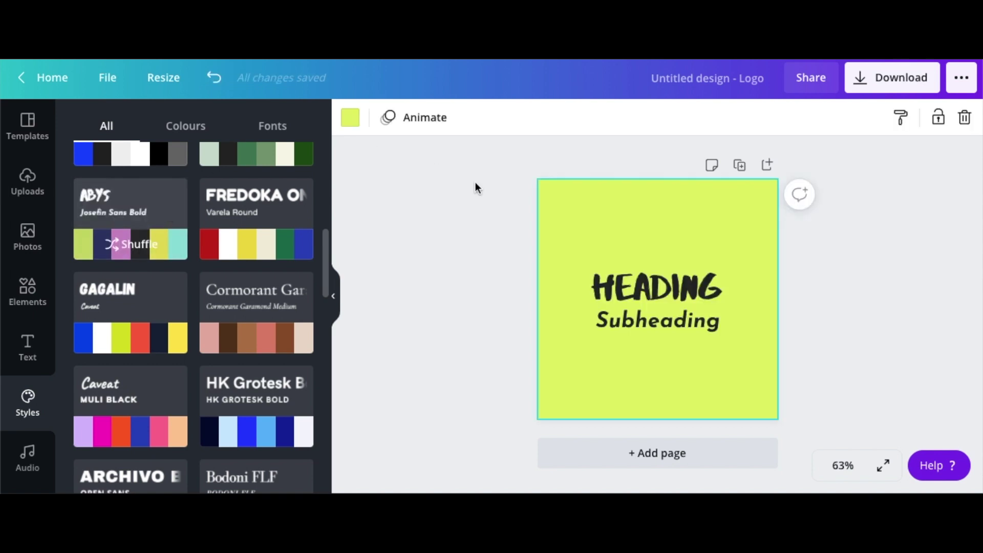
# Change the heading to 'CANDLES' and the subheading to 'on the run!'.
pyautogui.doubleClick(680, 286)
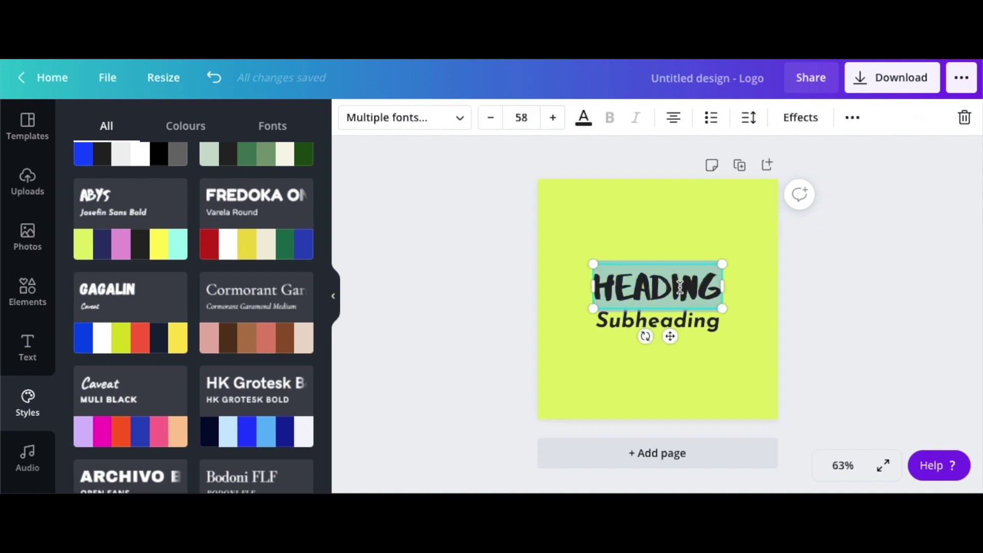
pyautogui.write('C')
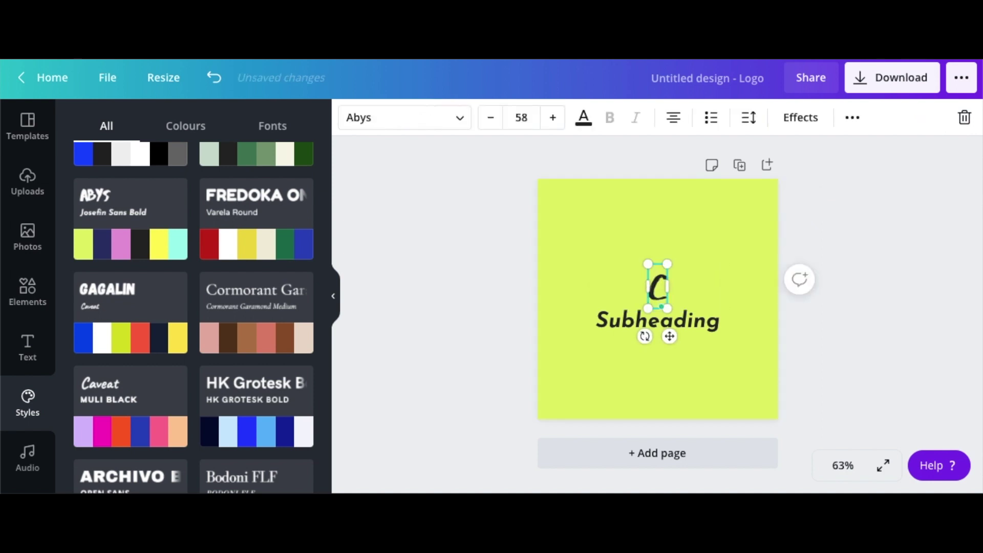
pyautogui.write('ANDLES')
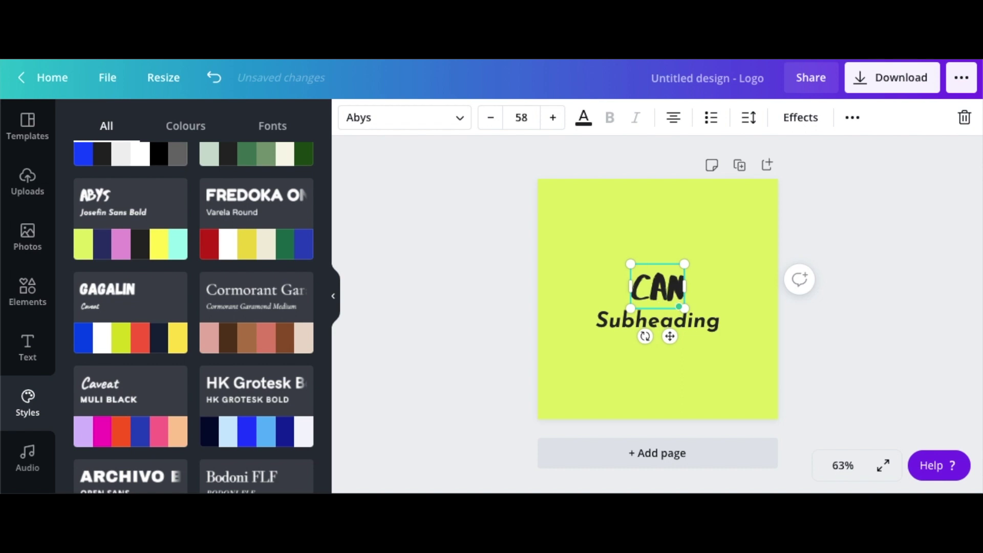
pyautogui.doubleClick(681, 327)
pyautogui.write('on the run')
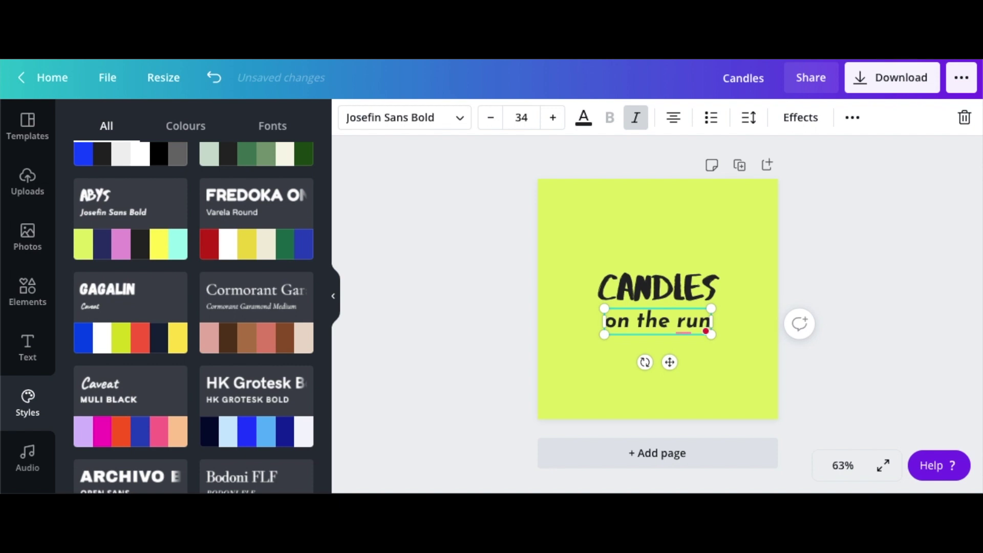
pyautogui.write('!')
pyautogui.click(758, 334)
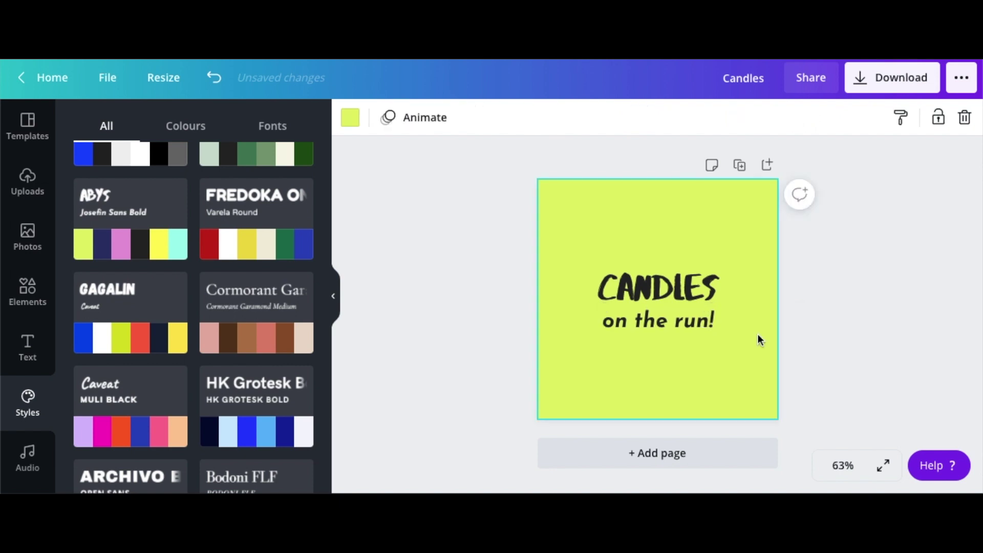
# Enlarge the CANDLES heading to about size 75.2 and centre it horizontally.
pyautogui.click(681, 279)
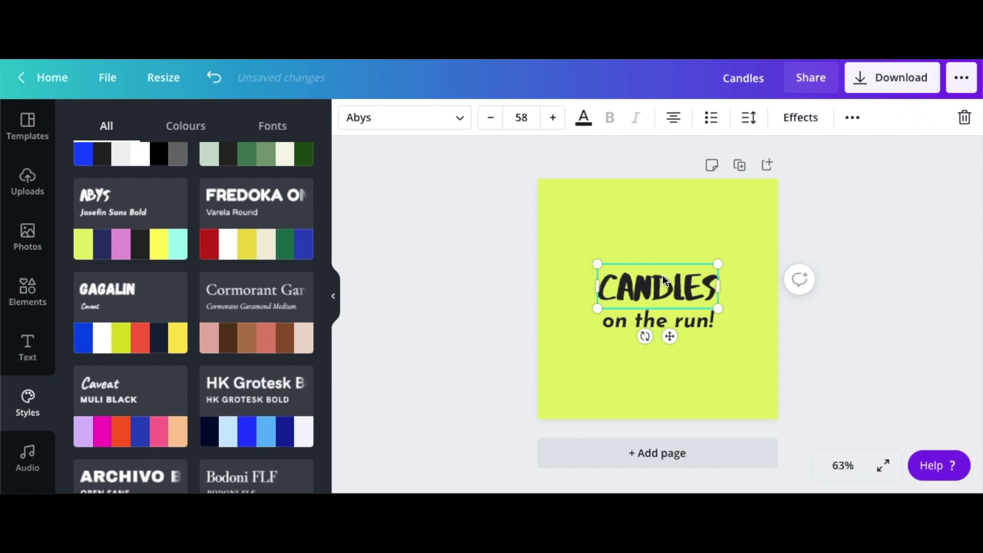
pyautogui.moveTo(596, 263); pyautogui.dragTo(571, 255)
pyautogui.moveTo(719, 254); pyautogui.dragTo(730, 254)
pyautogui.moveTo(692, 292); pyautogui.dragTo(699, 291)
pyautogui.click(702, 351)
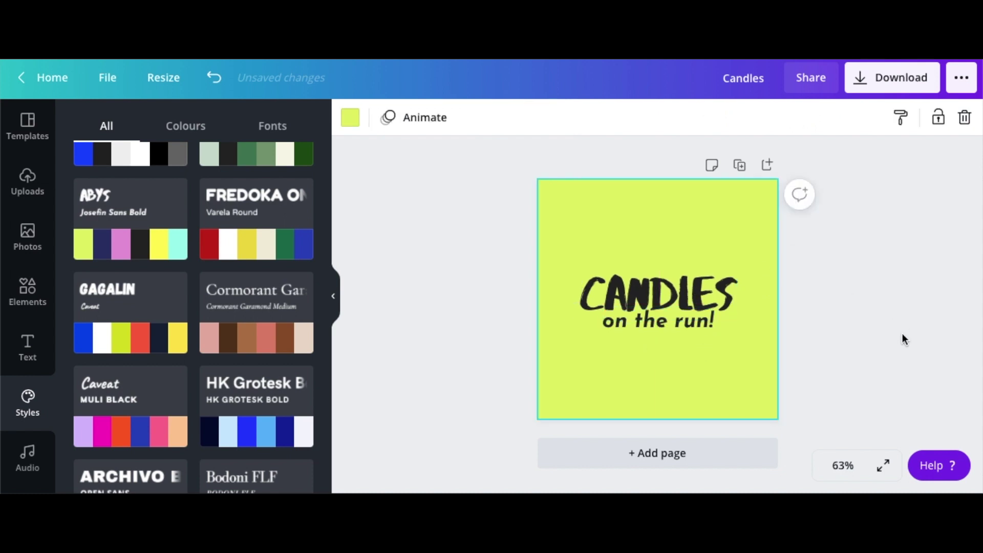
# Delete the subheading and add 'on the run' as a second line in the CANDLES box.
pyautogui.click(693, 323)
pyautogui.press('Delete')
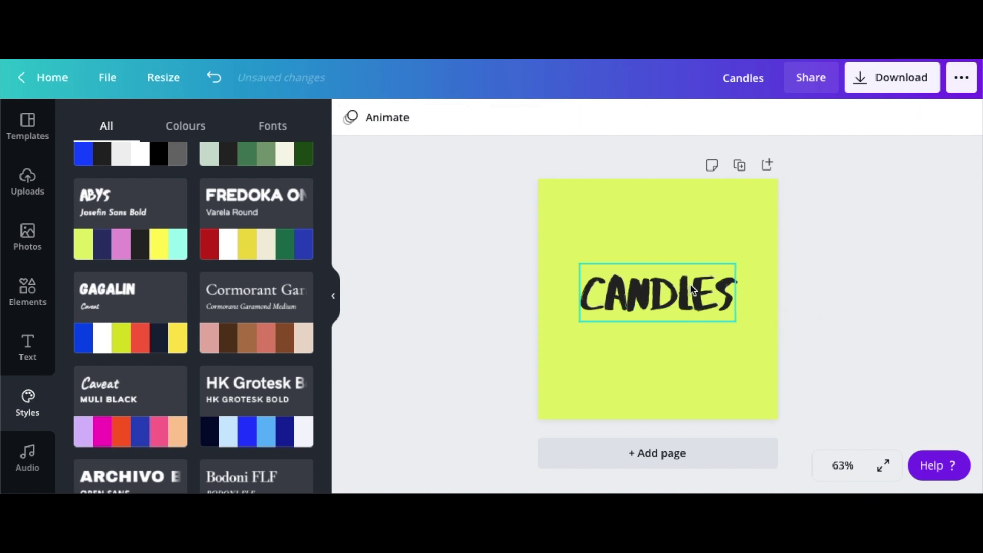
pyautogui.click(690, 284)
pyautogui.doubleClick(711, 297)
pyautogui.click(730, 300)
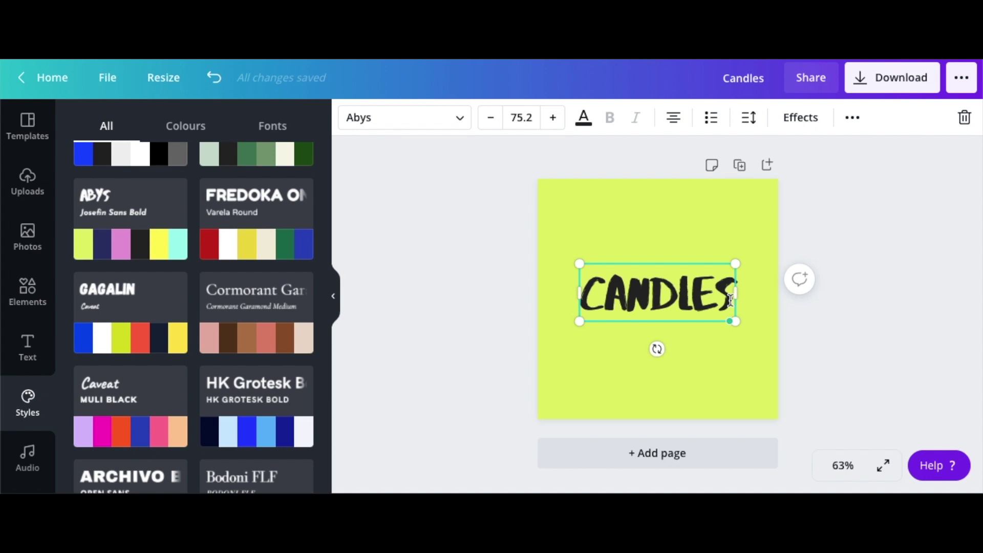
pyautogui.press('Return')
pyautogui.write('on the run')
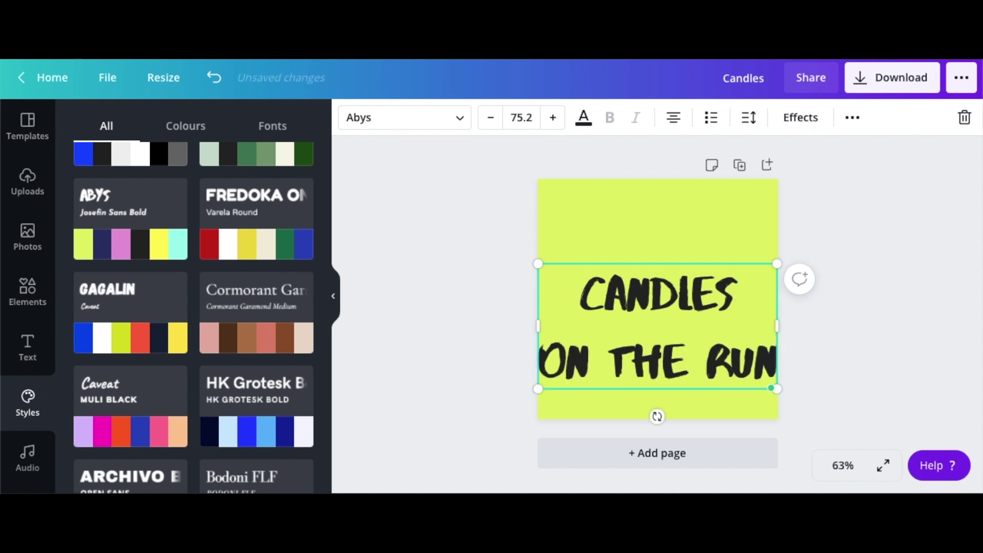
# Reduce the ON THE RUN line's font size to 23.2.
pyautogui.click(482, 124)
pyautogui.click(482, 125)
pyautogui.click(482, 124)
pyautogui.click(482, 124)
pyautogui.click(482, 124)
pyautogui.click(482, 124)
pyautogui.click(482, 124)
pyautogui.click(482, 124)
pyautogui.click(482, 124)
pyautogui.click(482, 124)
pyautogui.click(482, 124)
pyautogui.click(482, 124)
pyautogui.click(482, 125)
pyautogui.click(482, 124)
pyautogui.click(482, 125)
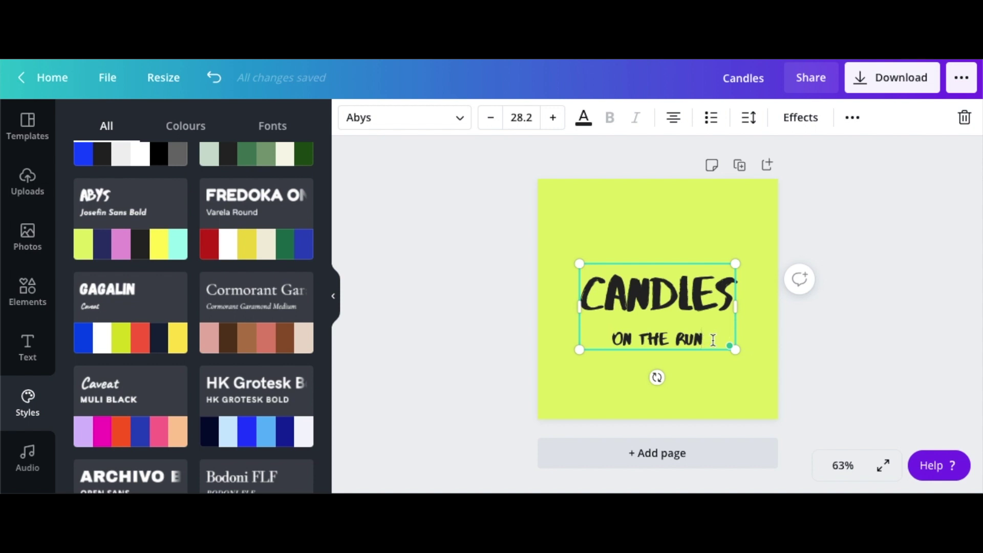
pyautogui.moveTo(712, 340); pyautogui.dragTo(608, 346)
pyautogui.moveTo(610, 338); pyautogui.dragTo(704, 344)
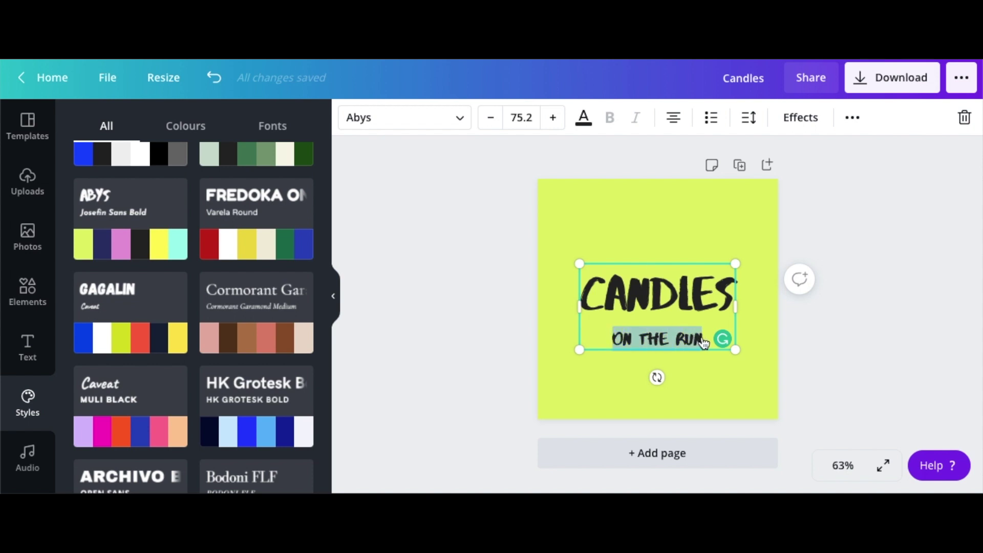
pyautogui.click(496, 117)
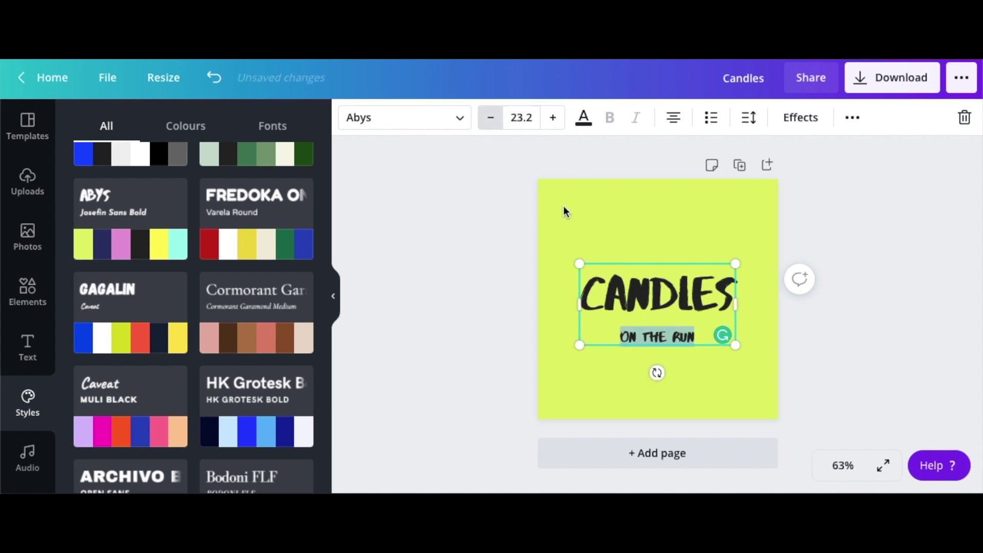
# Shrink CANDLES to 61.2 and move the text down to the page centre.
pyautogui.click(630, 280)
pyautogui.moveTo(588, 294); pyautogui.dragTo(728, 296)
pyautogui.moveTo(490, 123); pyautogui.dragTo(489, 124)
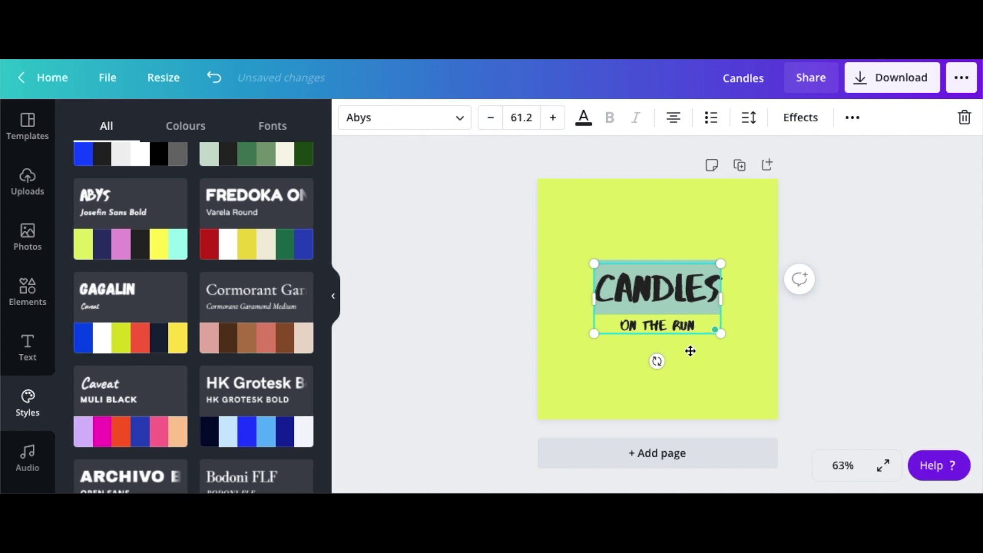
pyautogui.moveTo(690, 351); pyautogui.dragTo(653, 374)
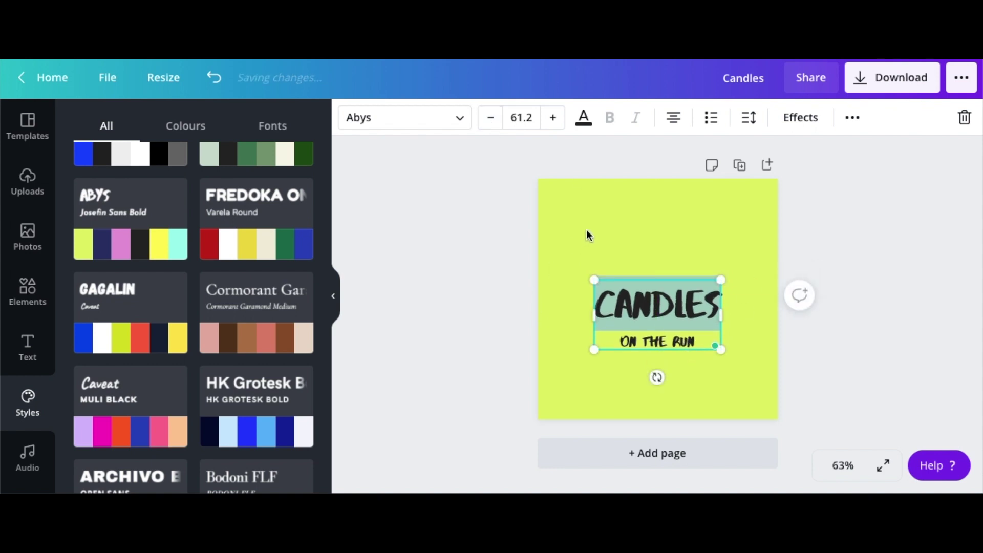
pyautogui.click(619, 237)
# Colour the CANDLES / ON THE RUN text pink.
pyautogui.click(646, 308)
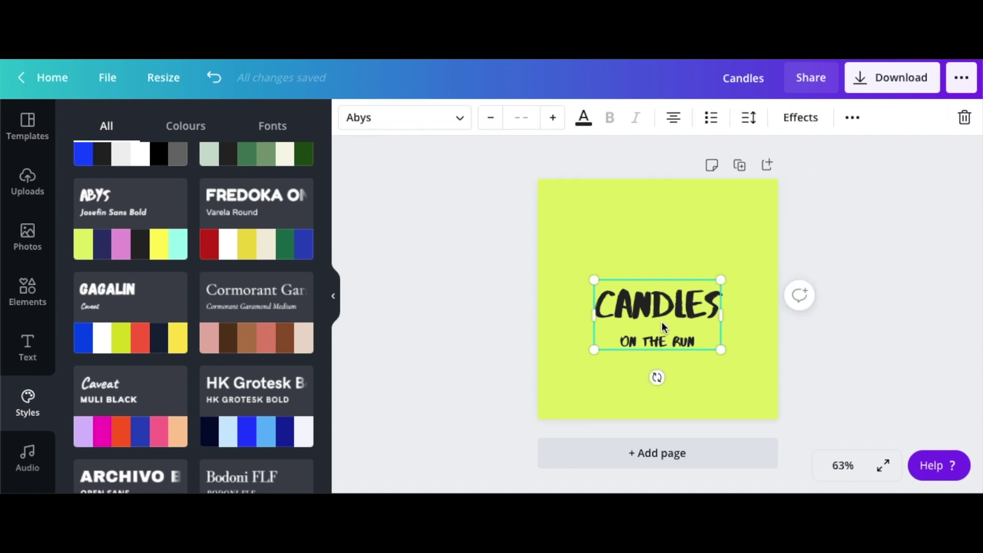
pyautogui.click(582, 120)
pyautogui.click(97, 352)
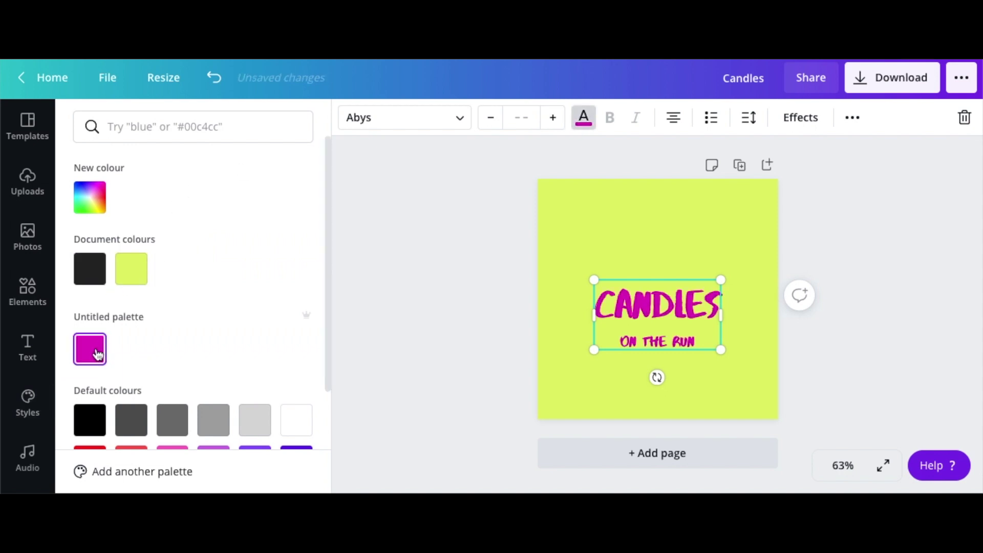
pyautogui.scroll(-3, 97, 352)
pyautogui.click(96, 324)
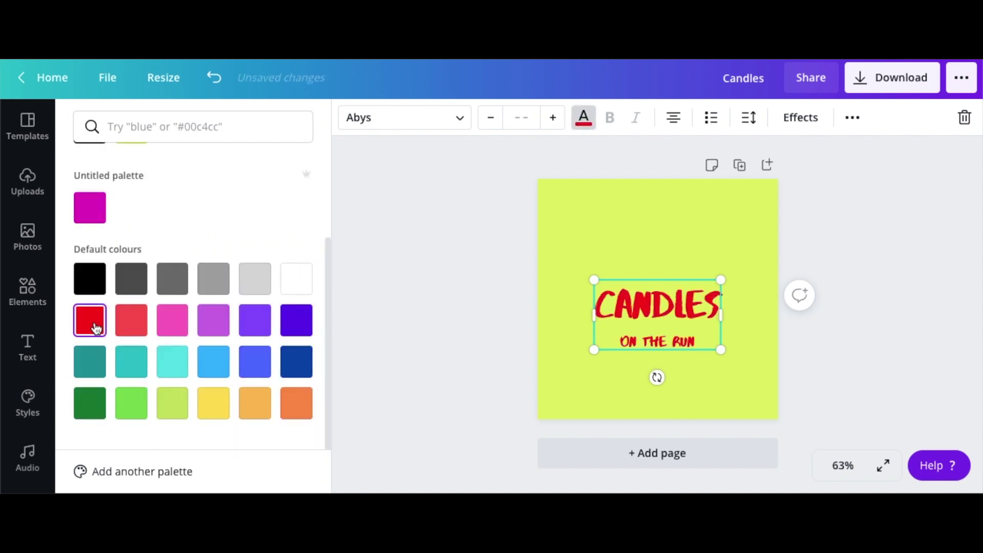
pyautogui.click(97, 371)
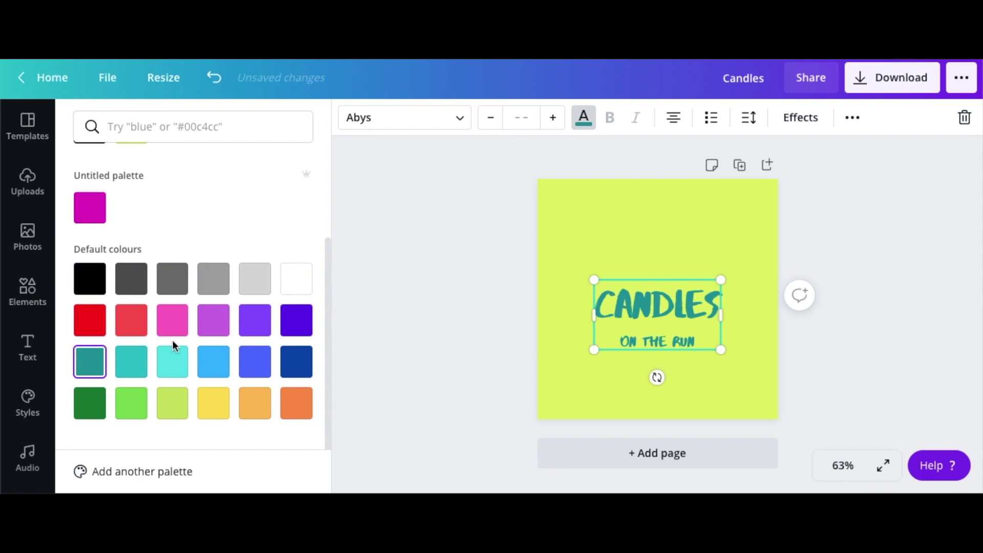
pyautogui.click(172, 322)
pyautogui.scroll(3, 172, 320)
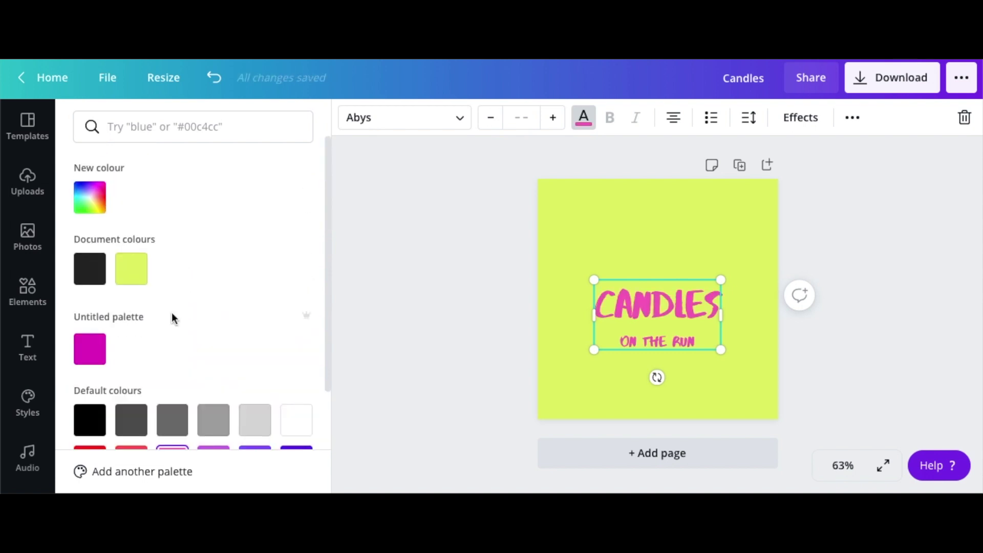
# Change the page background from lime to white.
pyautogui.click(648, 237)
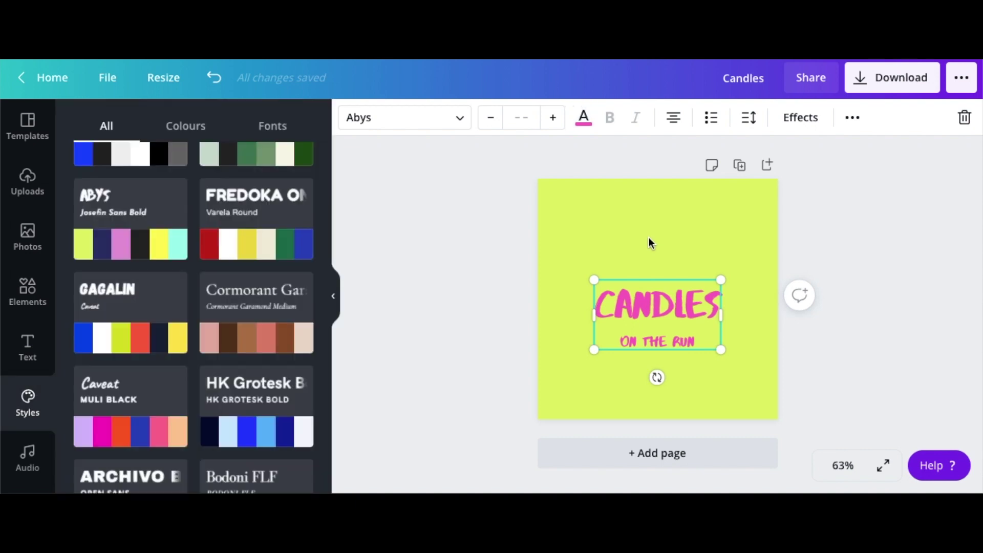
pyautogui.click(348, 121)
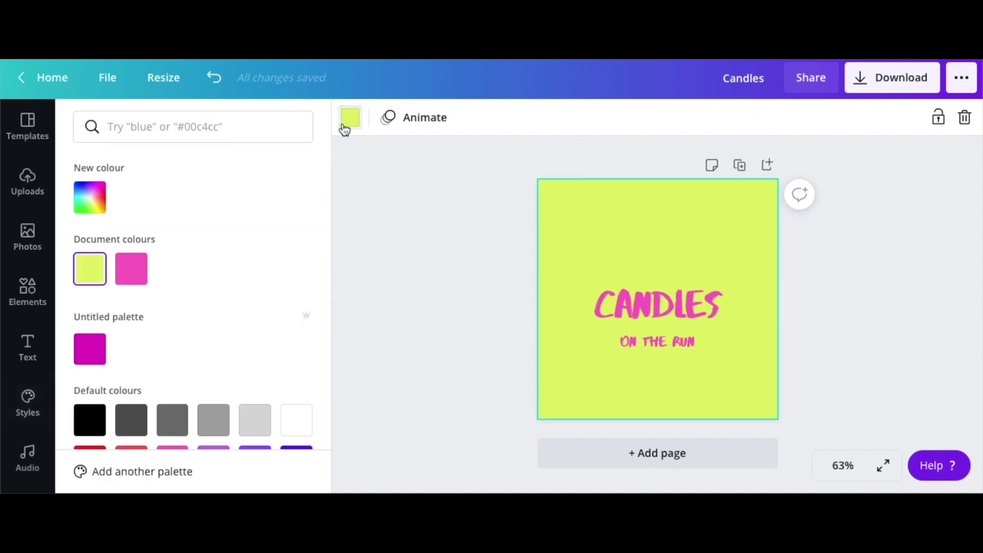
pyautogui.scroll(-3, 175, 402)
pyautogui.scroll(3, 174, 401)
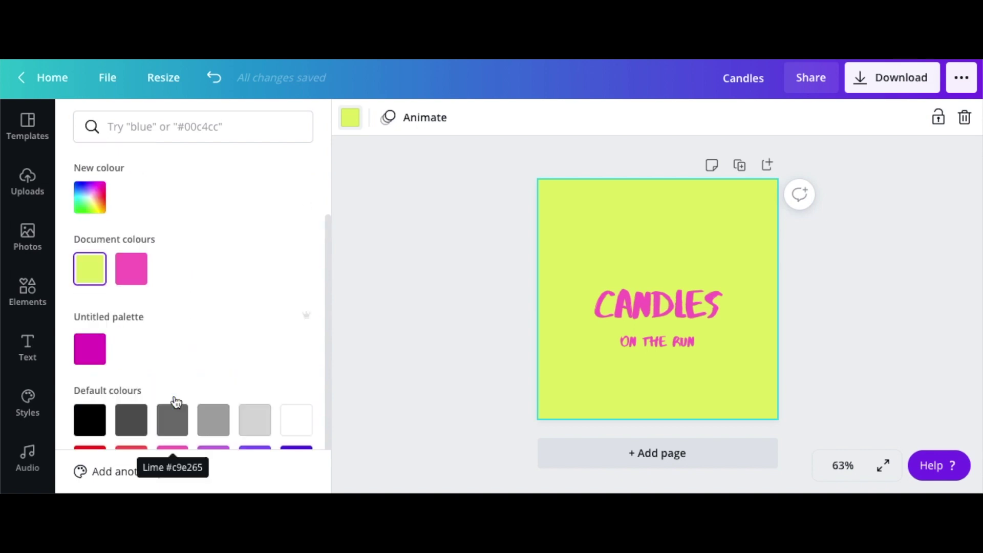
pyautogui.click(85, 212)
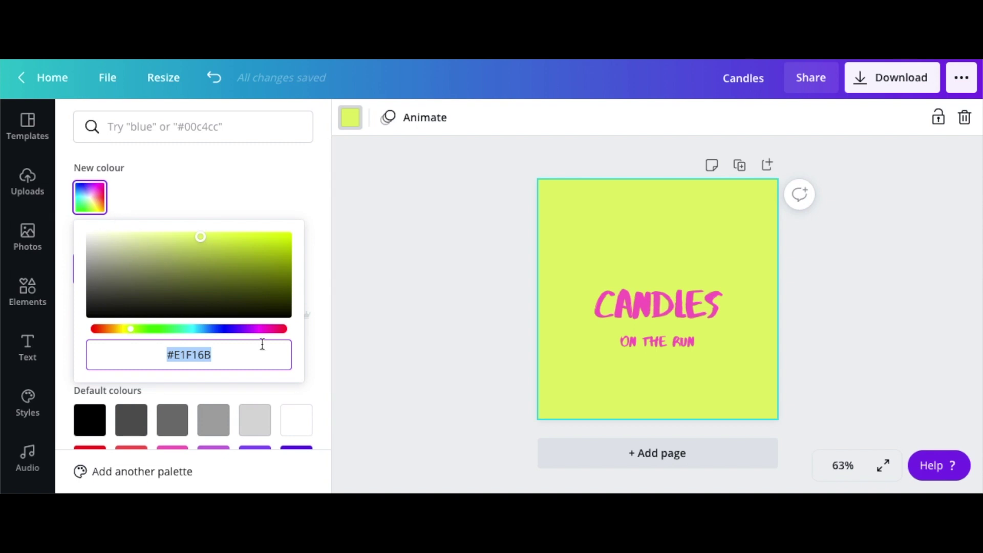
pyautogui.click(735, 285)
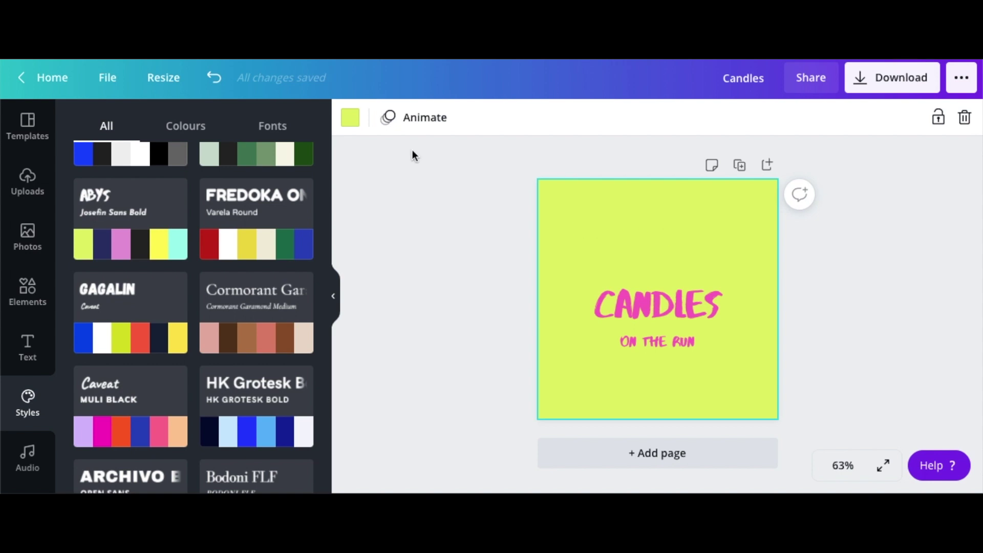
pyautogui.click(350, 119)
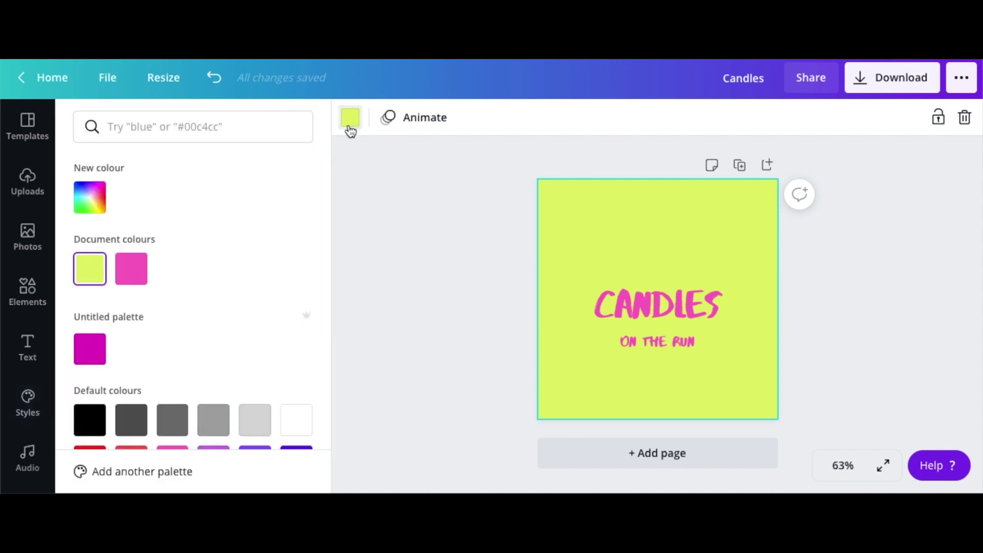
pyautogui.click(296, 416)
# Confirm the white background and search the graphics library for 'candle'.
pyautogui.click(462, 402)
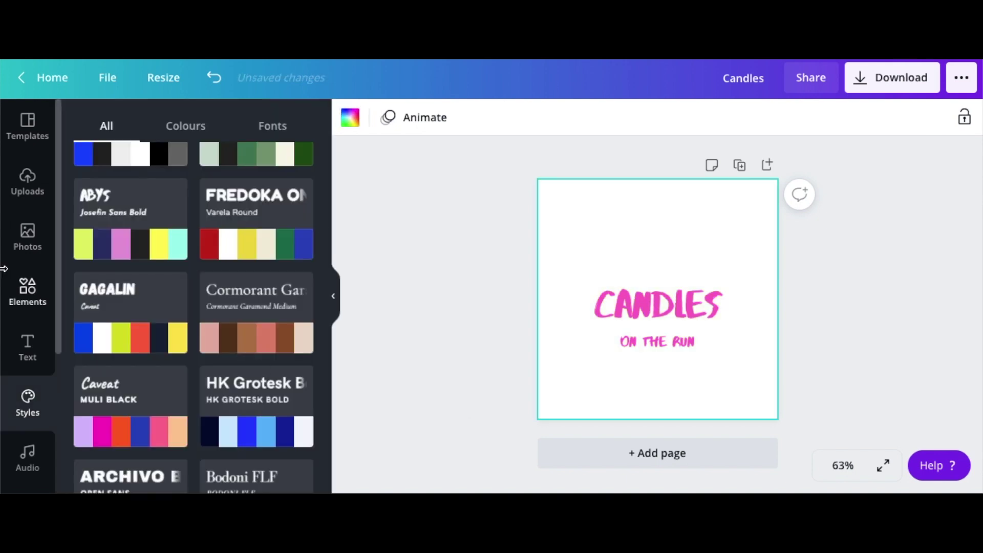
pyautogui.click(33, 305)
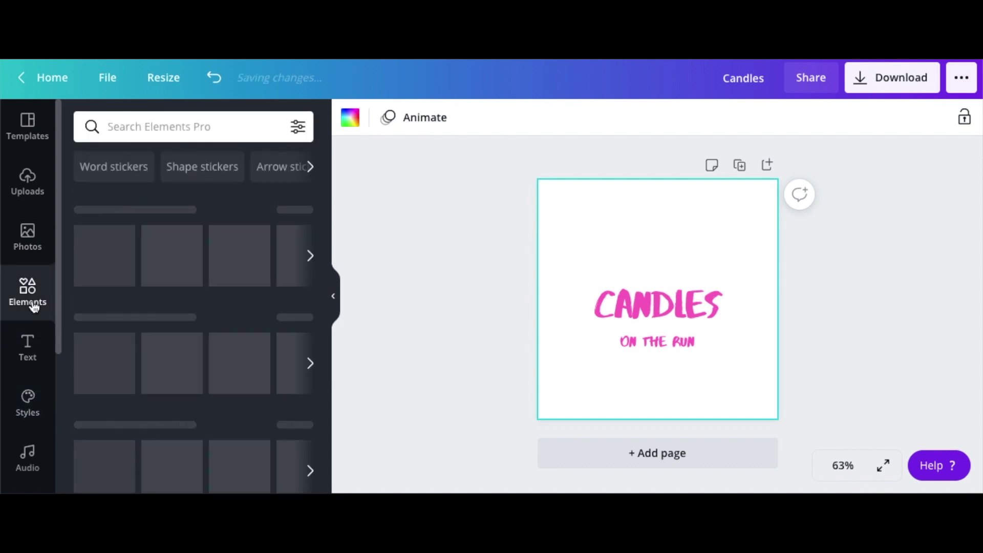
pyautogui.click(184, 129)
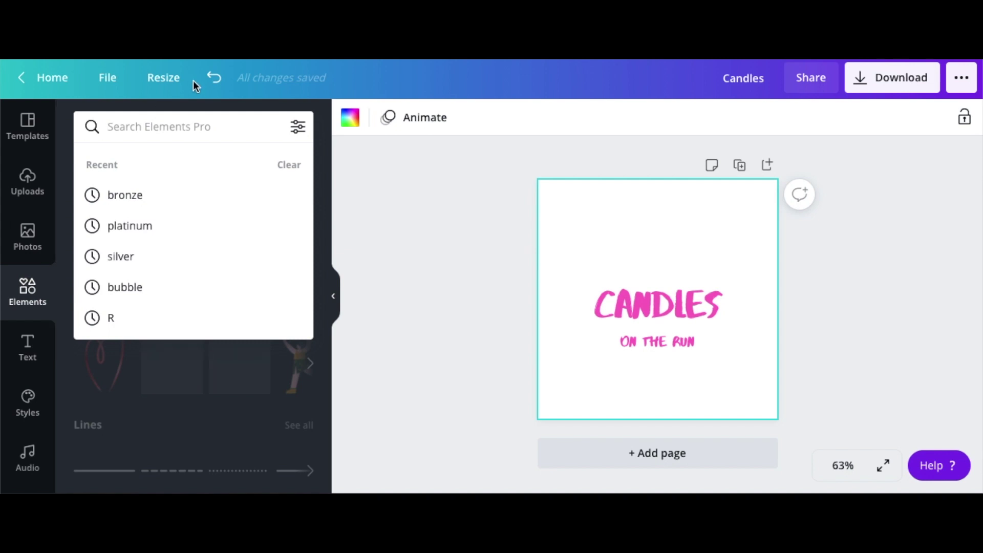
pyautogui.write('candle')
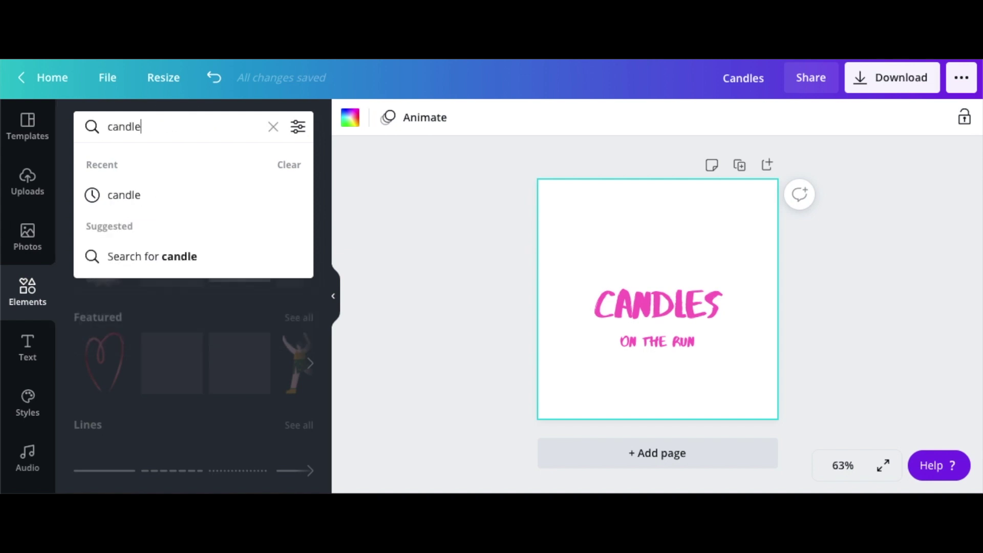
pyautogui.press('Return')
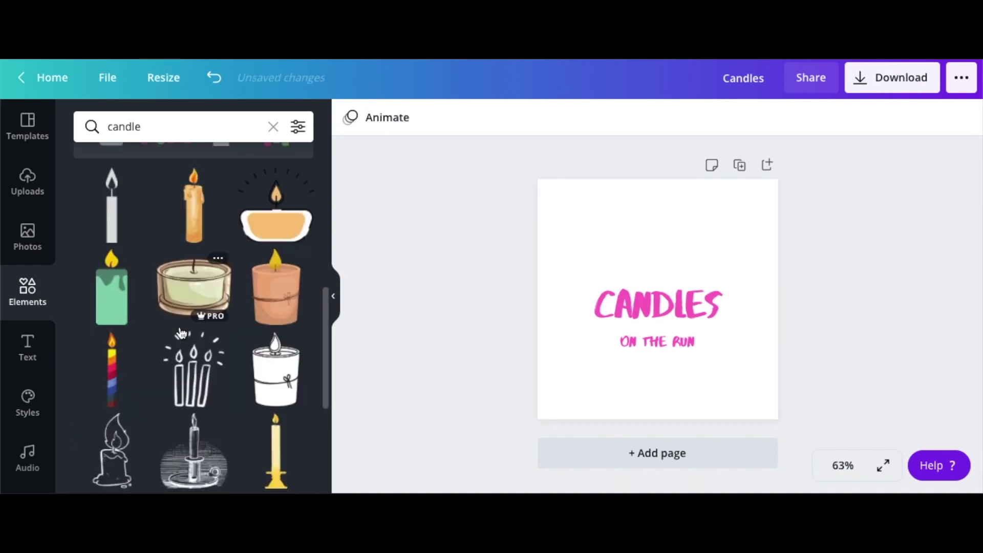
# Place the outline melting candle graphic on the page and move the text right and down.
pyautogui.scroll(-3, 181, 333)
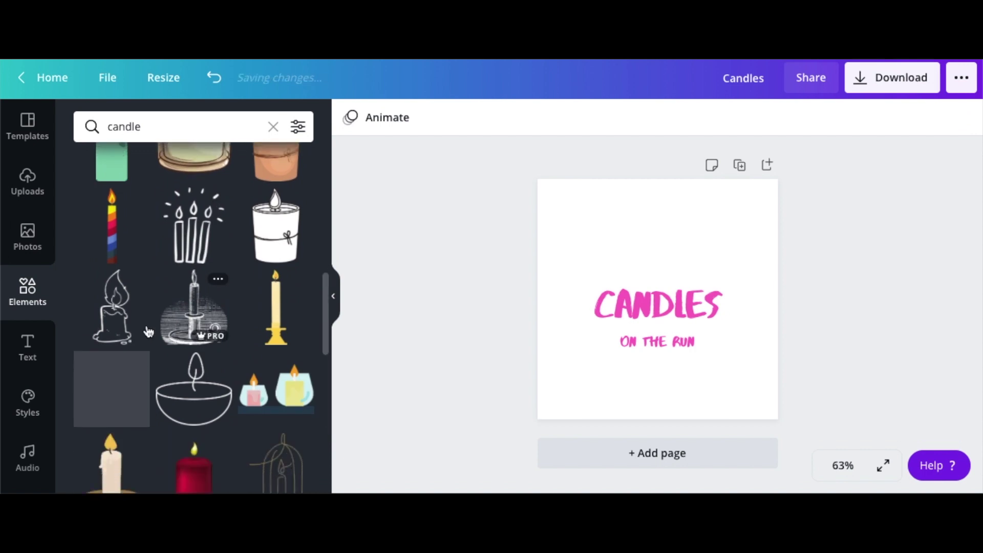
pyautogui.moveTo(119, 318); pyautogui.dragTo(659, 247)
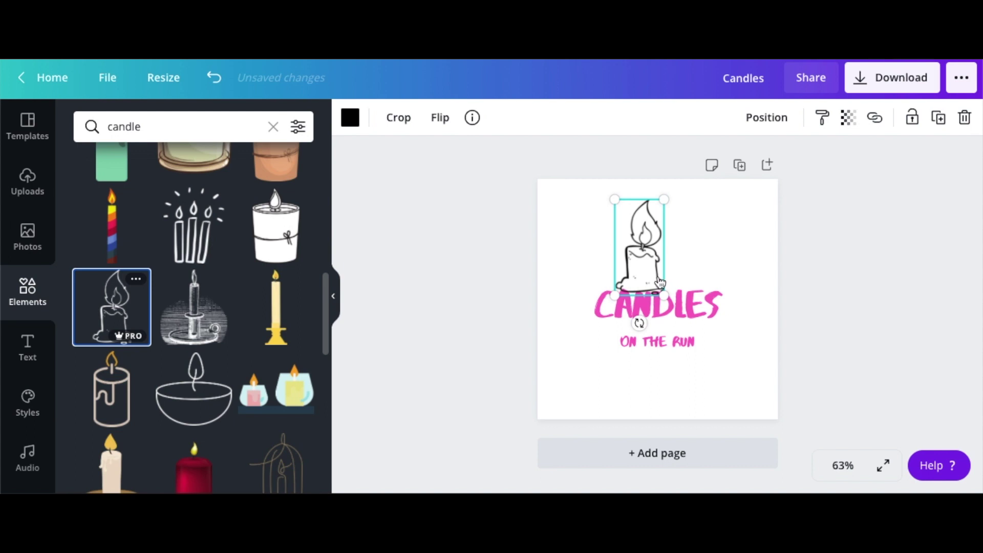
pyautogui.press('Delete')
pyautogui.click(647, 307)
pyautogui.moveTo(647, 306); pyautogui.dragTo(676, 322)
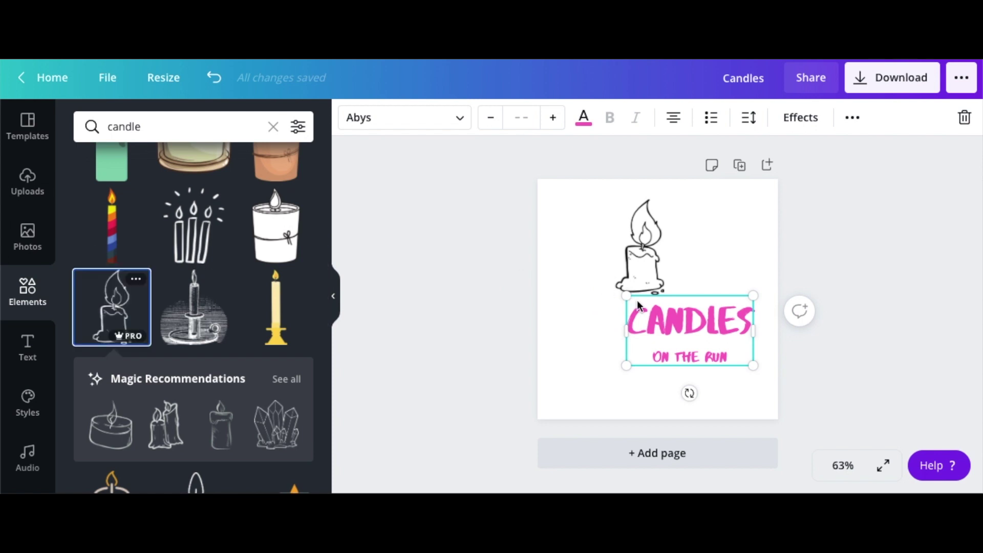
# Set the candle beside the text and send it backward behind the text.
pyautogui.moveTo(648, 263); pyautogui.dragTo(609, 297)
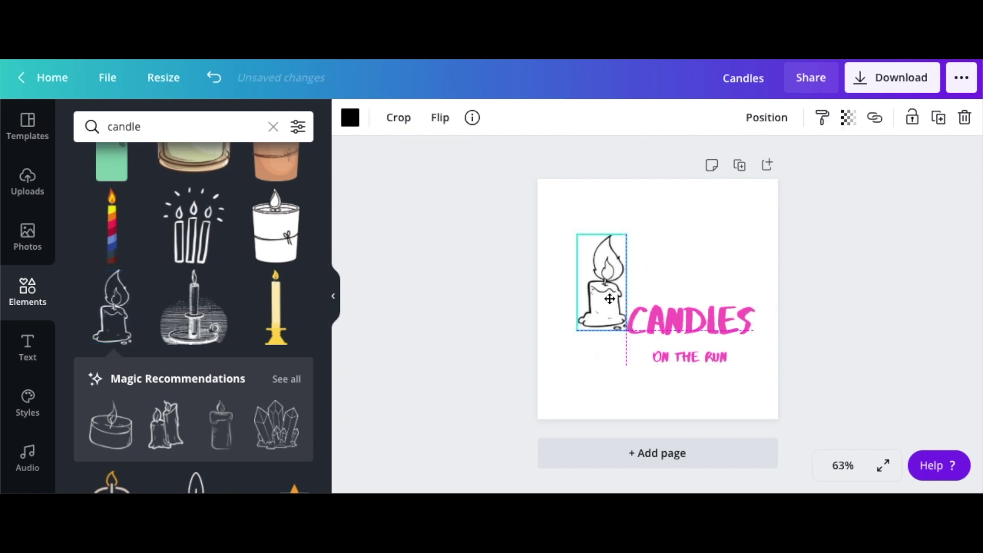
pyautogui.moveTo(680, 300); pyautogui.dragTo(669, 300)
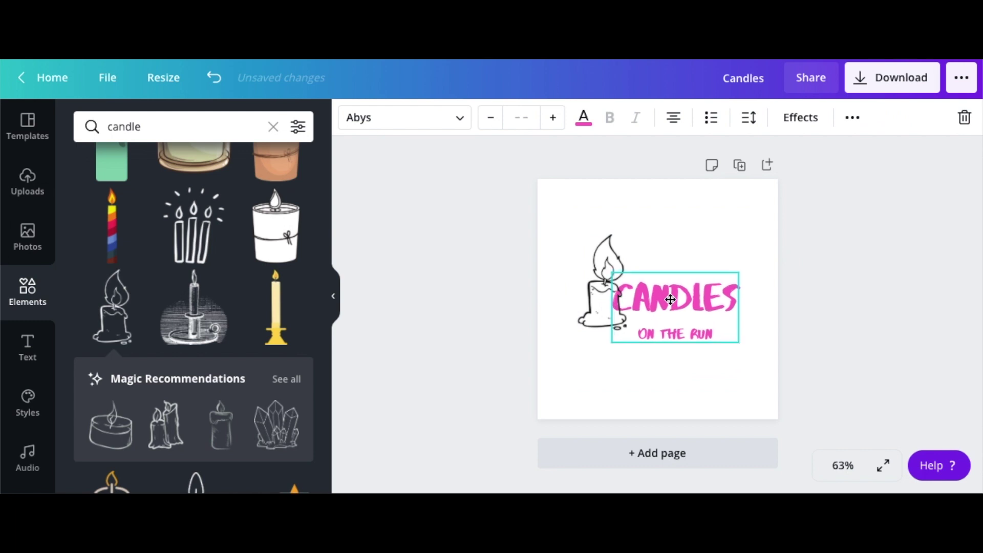
pyautogui.click(615, 379)
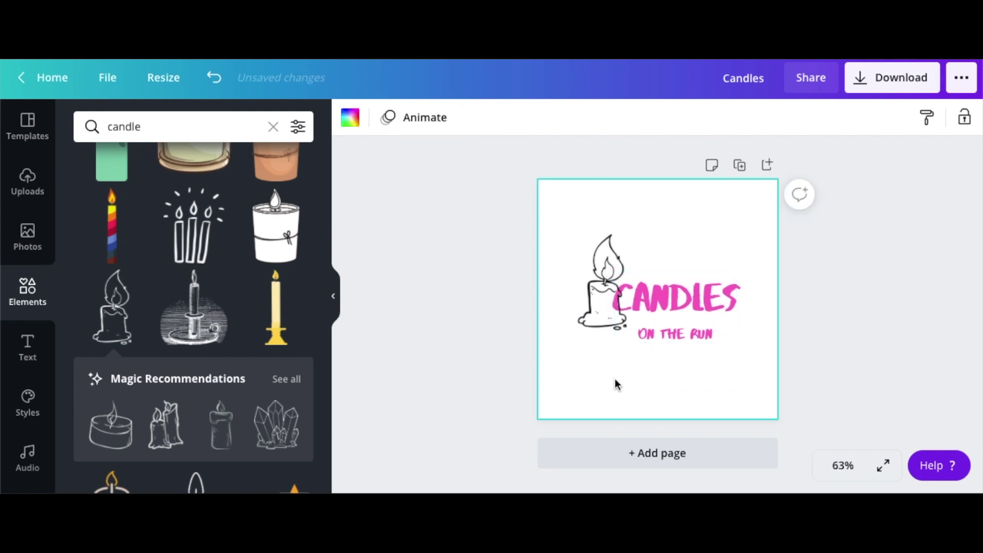
pyautogui.click(597, 303)
pyautogui.rightClick(597, 303)
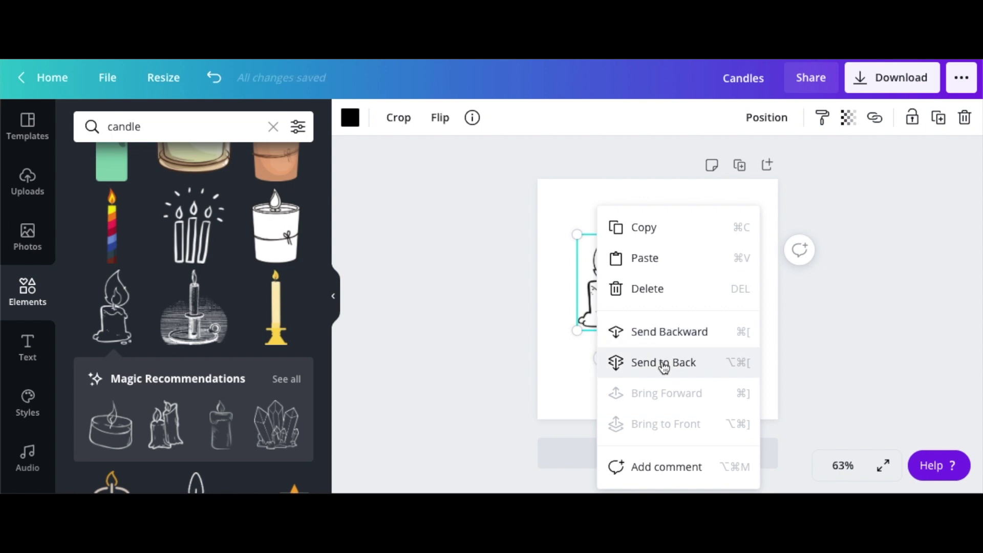
pyautogui.click(666, 333)
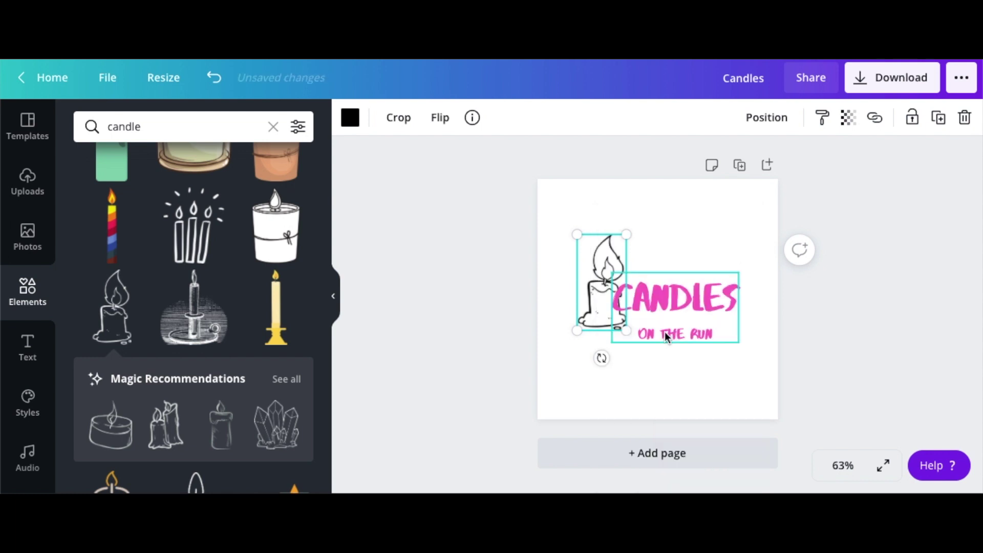
pyautogui.moveTo(665, 335); pyautogui.dragTo(647, 337)
pyautogui.hotkey('ctrl', 'z')
pyautogui.click(622, 377)
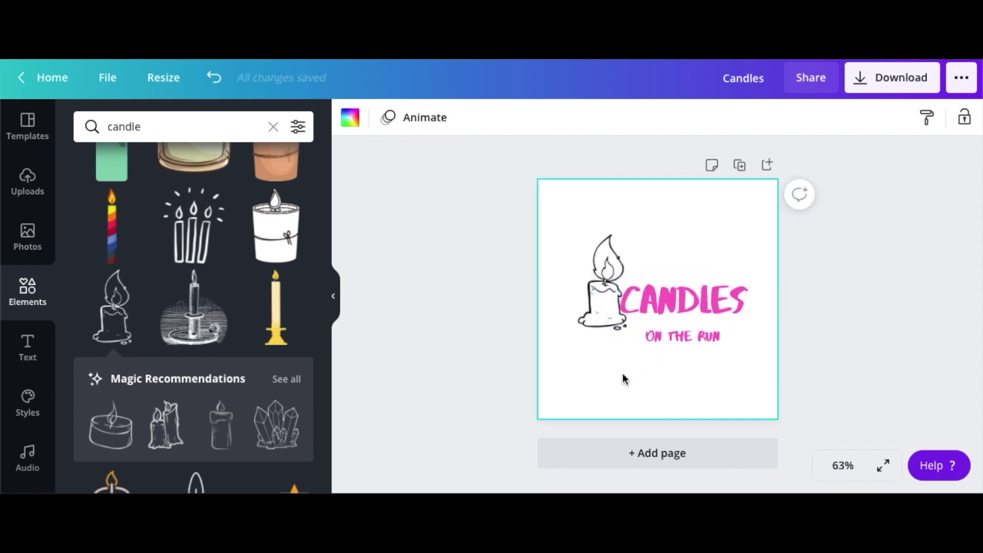
pyautogui.moveTo(708, 310); pyautogui.dragTo(690, 299)
# Fade the candle to about 51 transparency and move it right of CANDLES.
pyautogui.click(614, 261)
pyautogui.click(845, 116)
pyautogui.moveTo(797, 163); pyautogui.dragTo(752, 163)
pyautogui.moveTo(694, 288); pyautogui.dragTo(687, 294)
pyautogui.moveTo(625, 256); pyautogui.dragTo(737, 264)
pyautogui.click(484, 285)
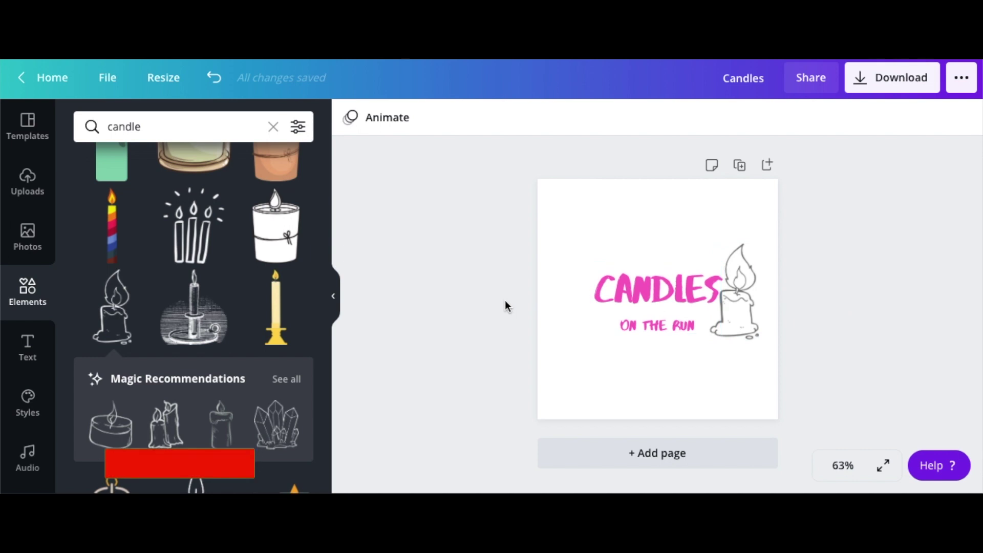
# Reduce the logo text size three steps and centre it on the page.
pyautogui.click(661, 296)
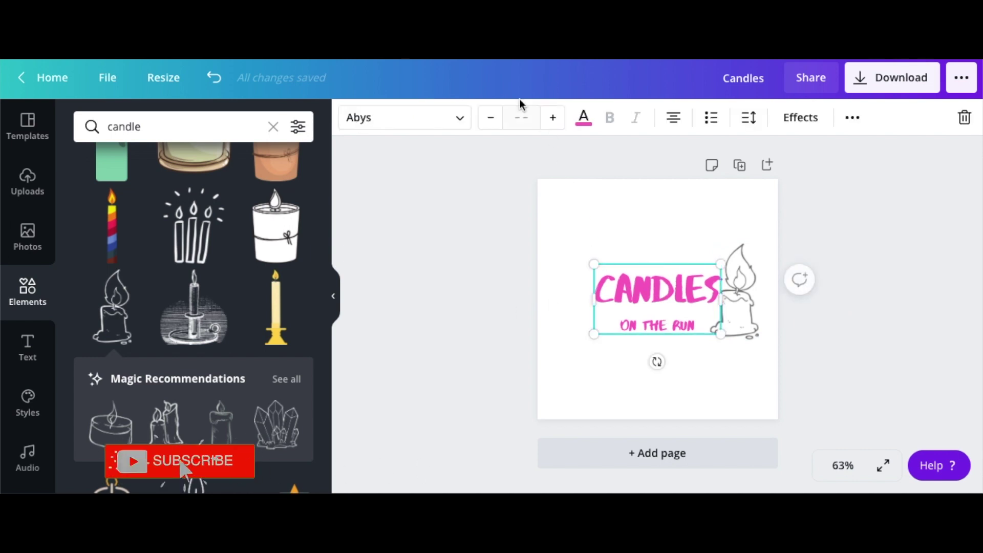
pyautogui.click(491, 118)
pyautogui.click(490, 118)
pyautogui.click(491, 118)
pyautogui.moveTo(678, 299); pyautogui.dragTo(725, 322)
# Shrink the candle to about 64 × 125 and tuck it against the end of CANDLES.
pyautogui.click(735, 323)
pyautogui.moveTo(742, 255); pyautogui.dragTo(727, 314)
pyautogui.click(723, 314)
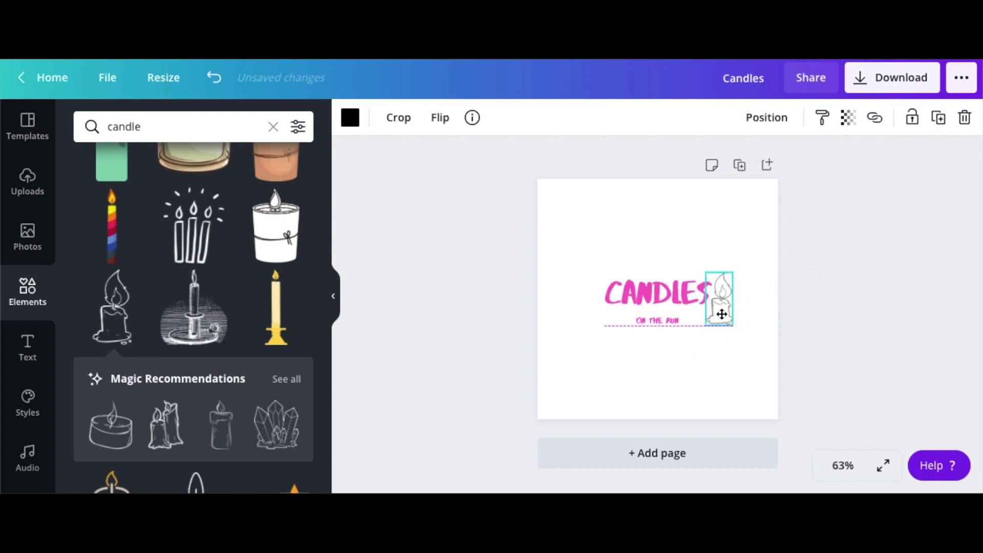
pyautogui.click(585, 345)
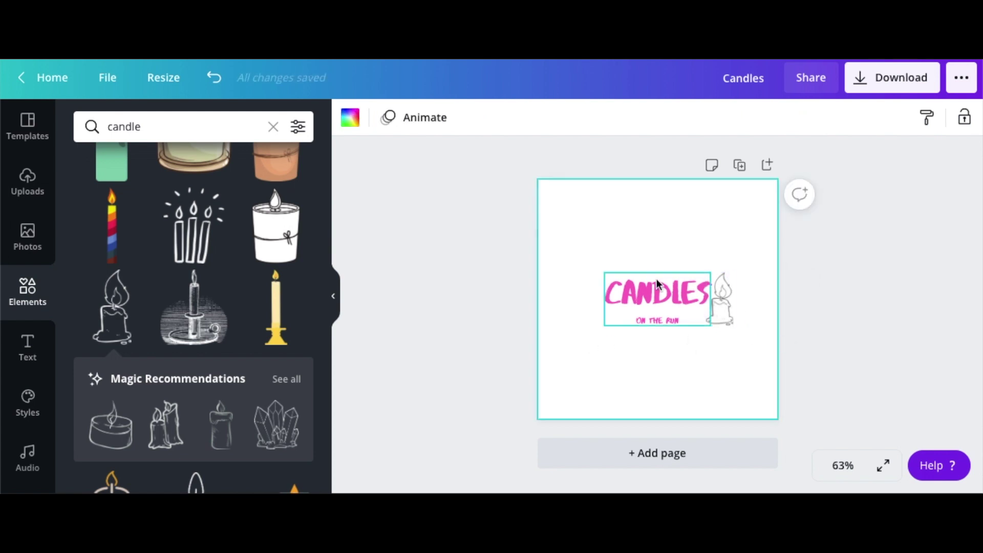
# Download the logo as a transparent-background PNG, then dismiss the confirmation and preview.
pyautogui.click(891, 78)
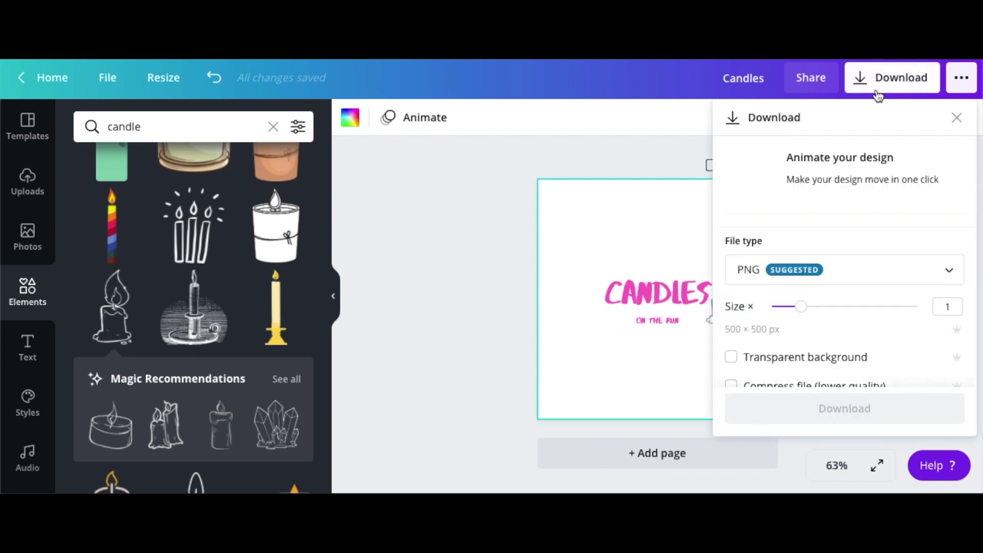
pyautogui.scroll(-1, 839, 248)
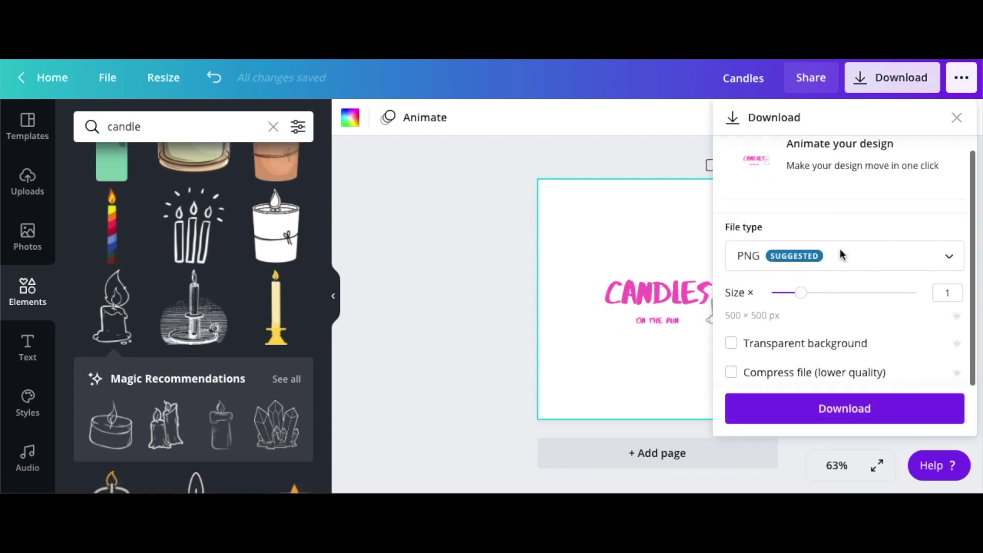
pyautogui.click(732, 344)
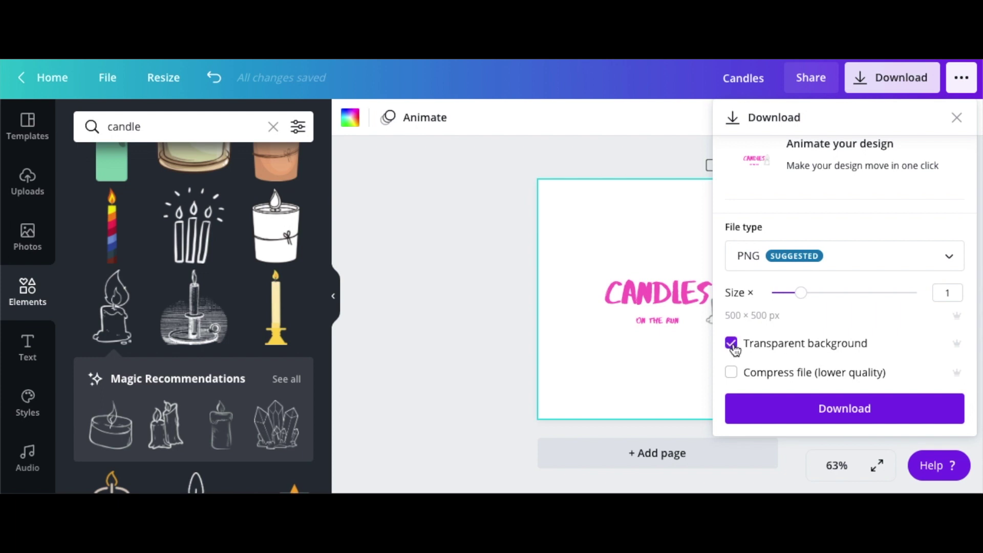
pyautogui.click(805, 422)
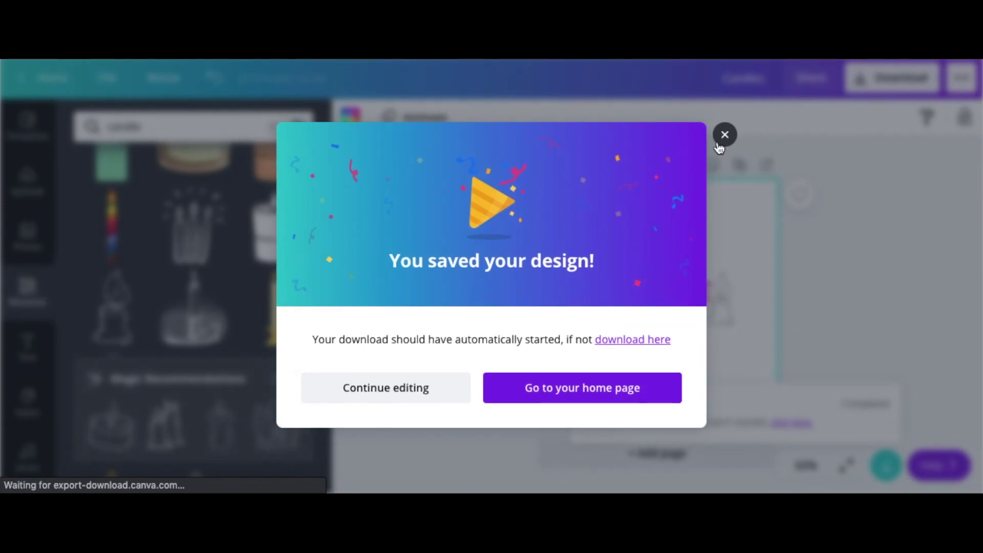
pyautogui.click(725, 136)
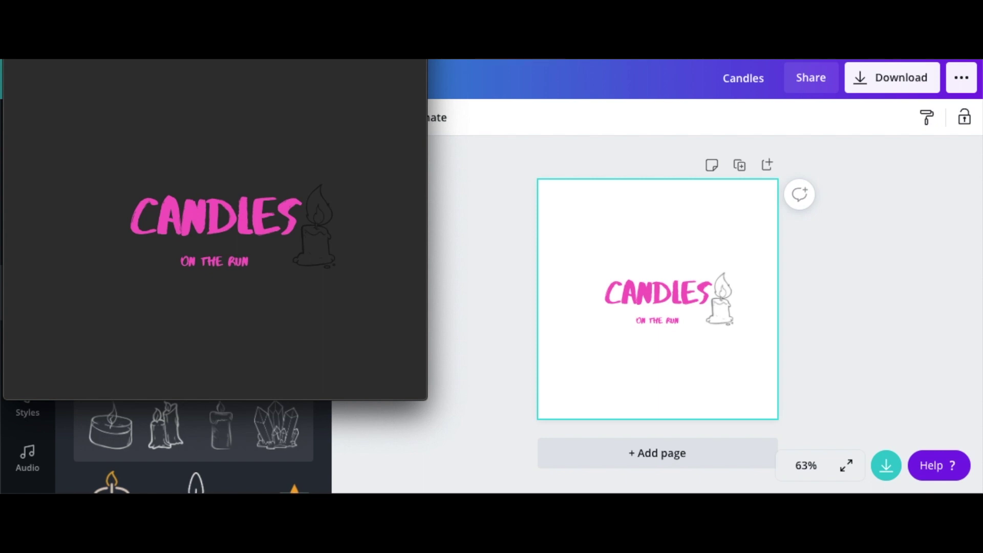
pyautogui.press('Escape')
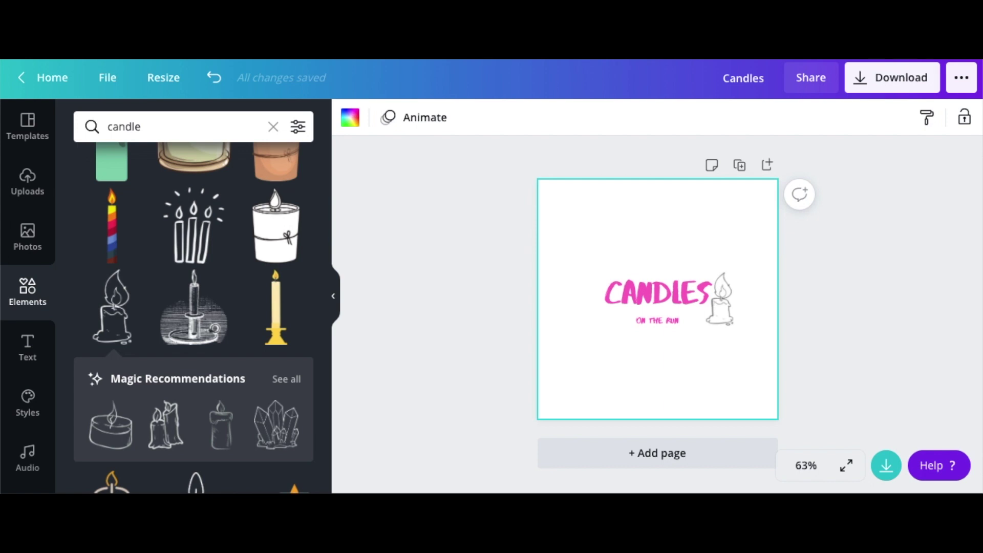
# Go to the Avery website and open its Custom Printing by Avery WePrint labels page.
pyautogui.write('aver')
pyautogui.press('Return')
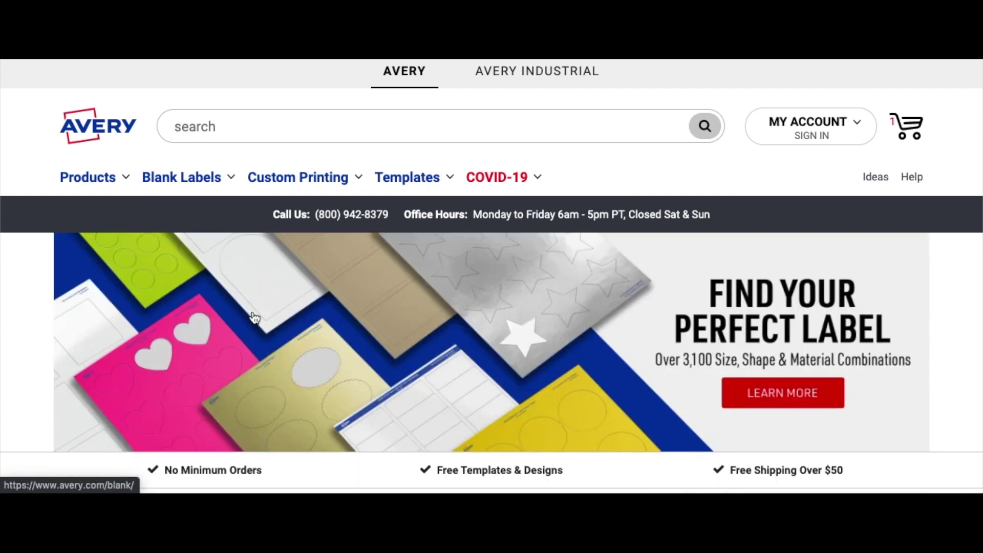
pyautogui.scroll(-8, 80, 287)
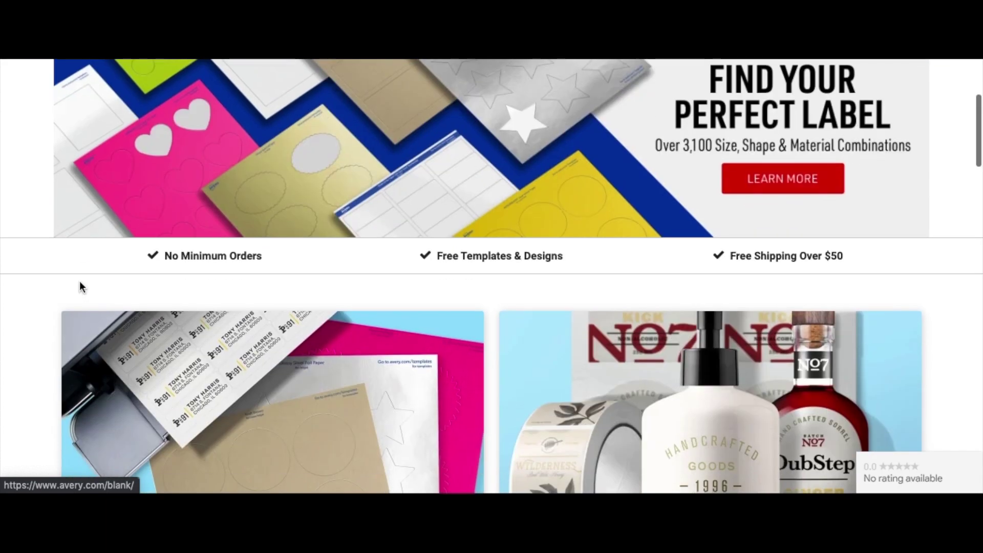
pyautogui.scroll(2, 191, 270)
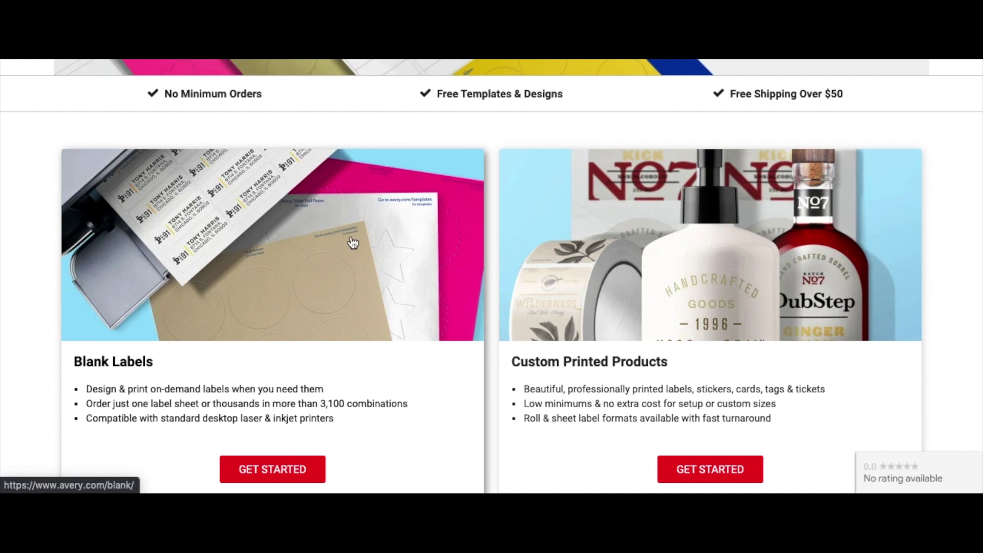
pyautogui.scroll(-2, 353, 245)
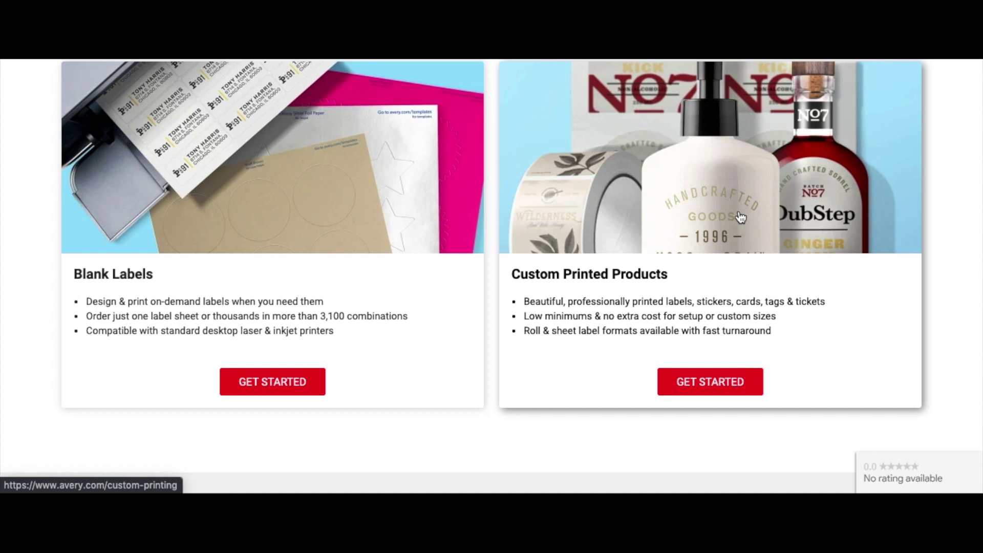
pyautogui.scroll(4, 740, 216)
pyautogui.scroll(-4, 738, 214)
pyautogui.scroll(-1, 738, 214)
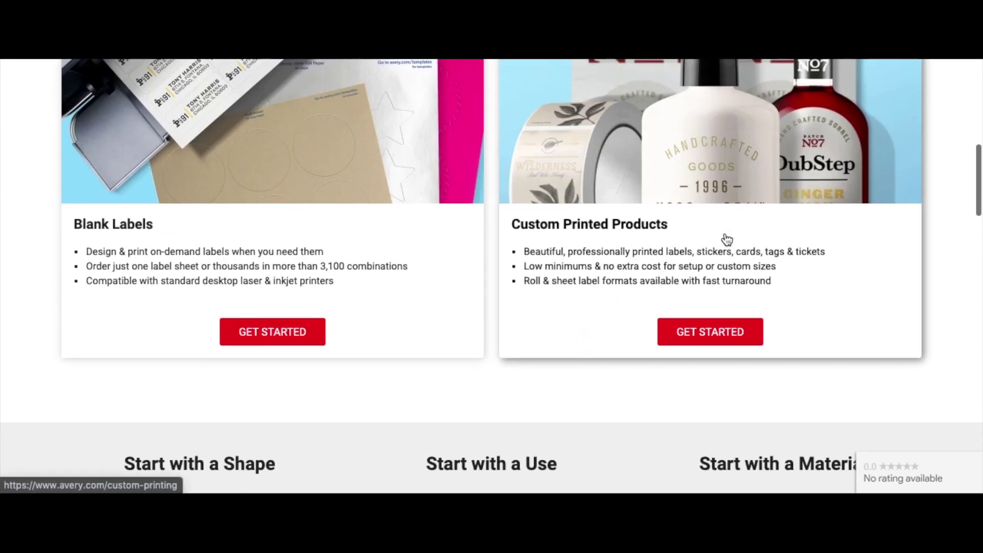
pyautogui.click(721, 332)
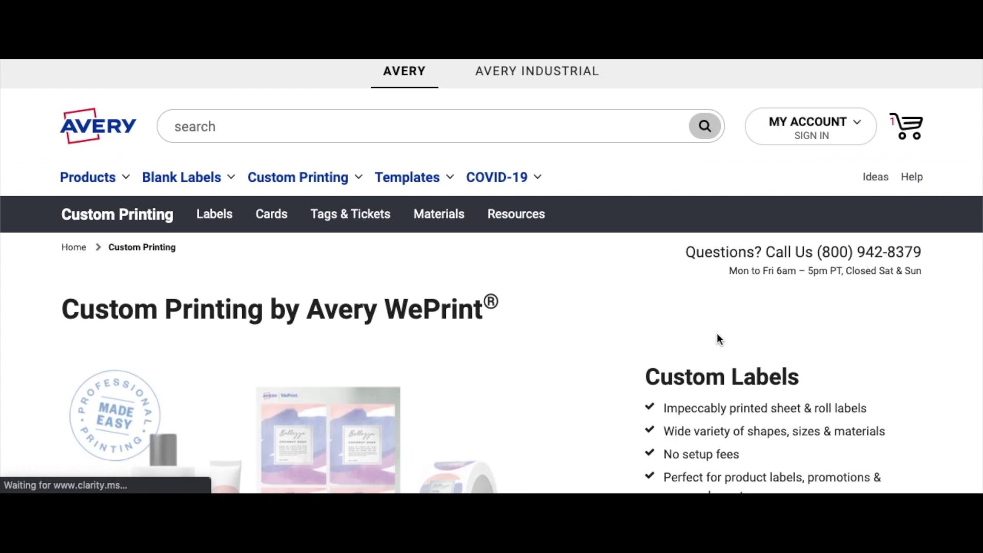
pyautogui.scroll(-5, 605, 379)
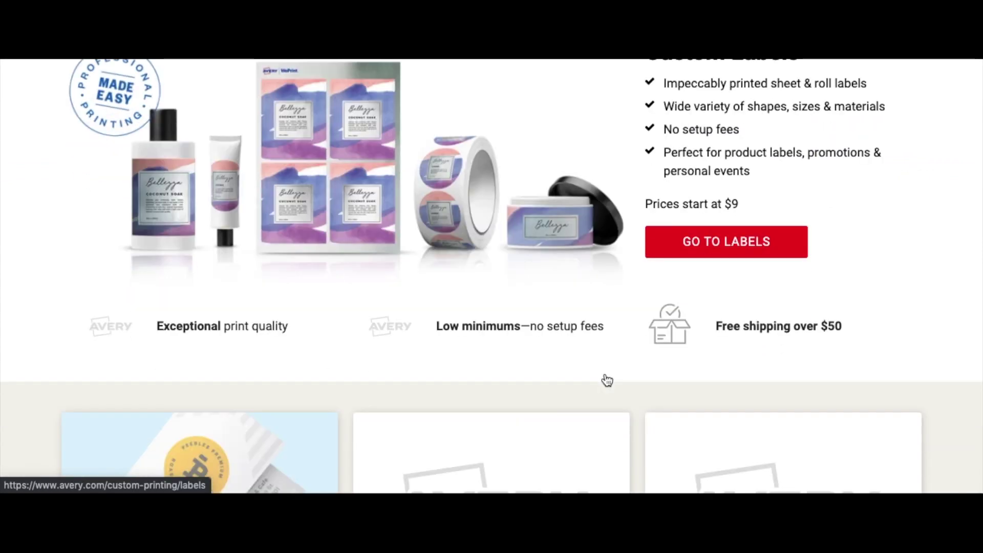
pyautogui.scroll(-5, 606, 380)
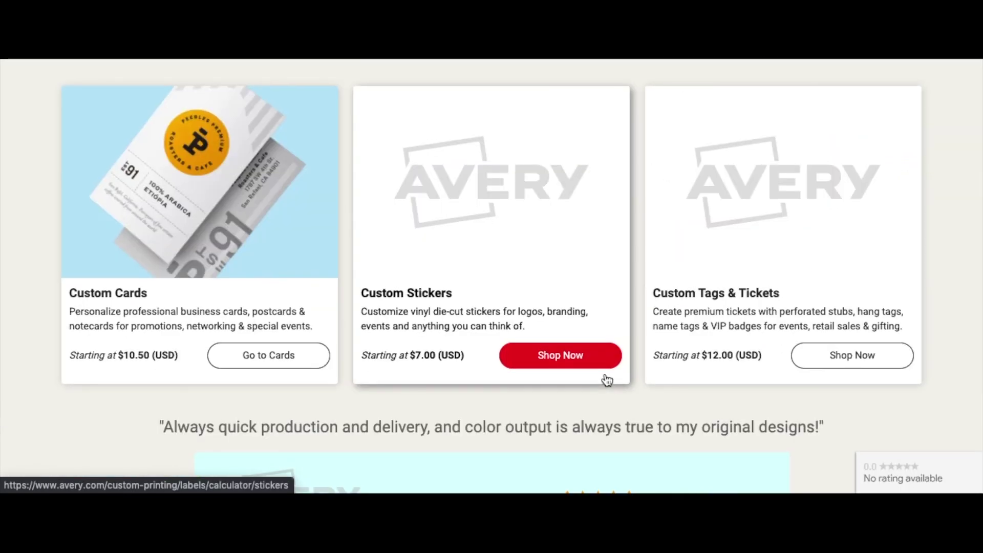
pyautogui.scroll(7, 607, 379)
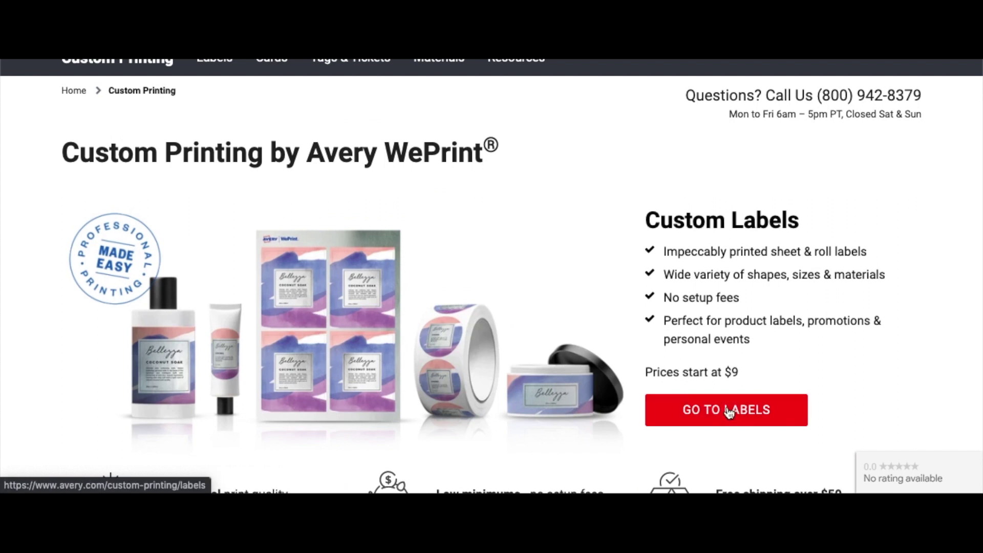
# Order Square Custom Labels as sheet labels at 3-inch size (168 labels, $78.40).
pyautogui.click(729, 413)
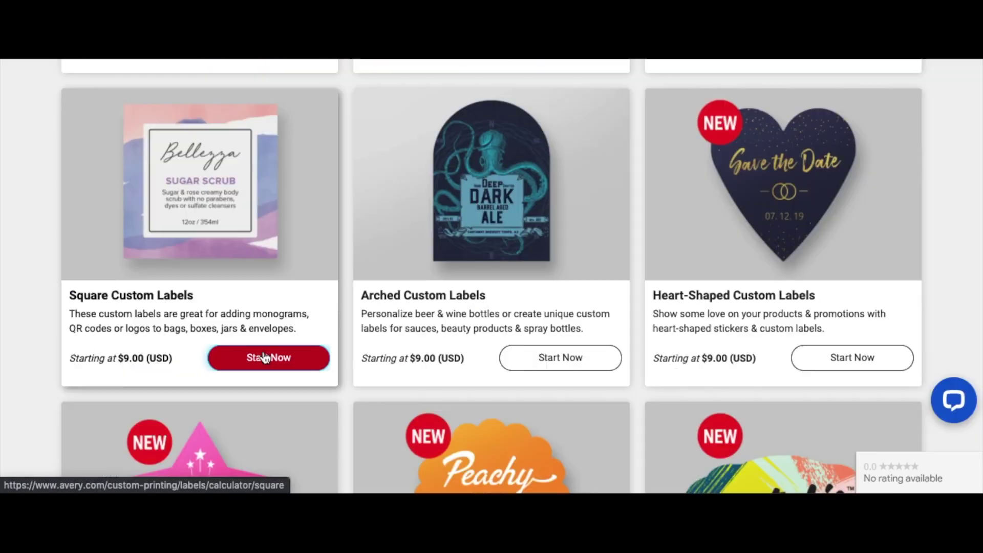
pyautogui.click(263, 357)
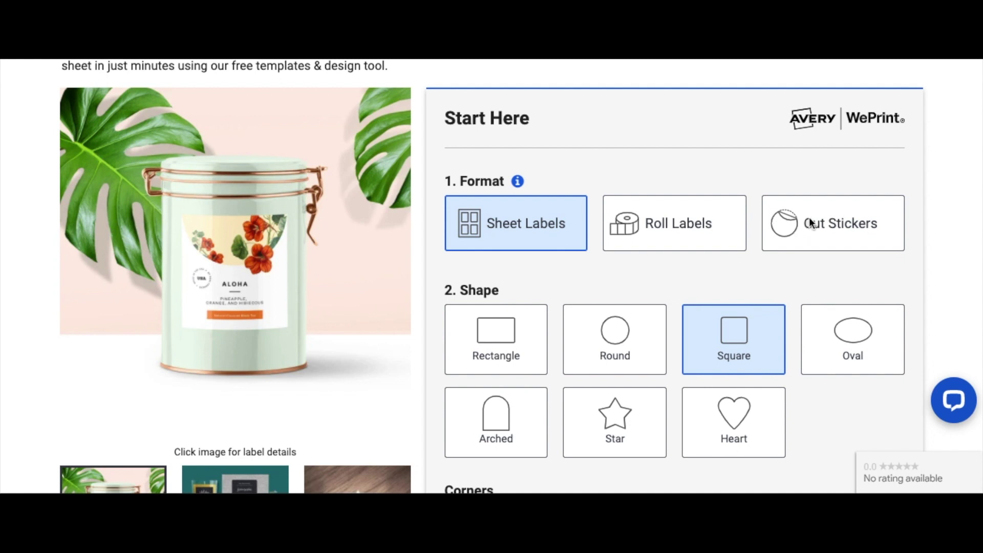
pyautogui.scroll(-1, 778, 225)
pyautogui.click(509, 210)
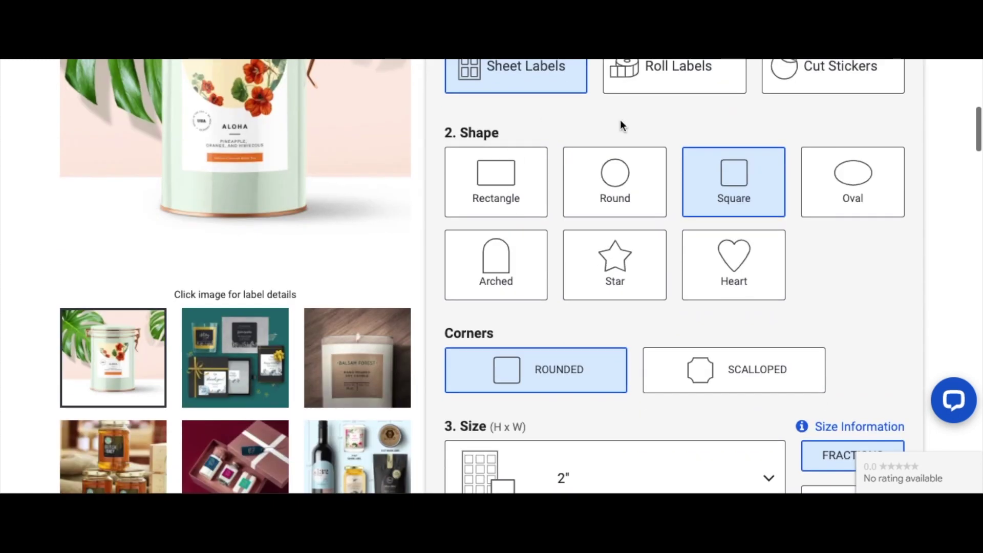
pyautogui.scroll(-3, 726, 182)
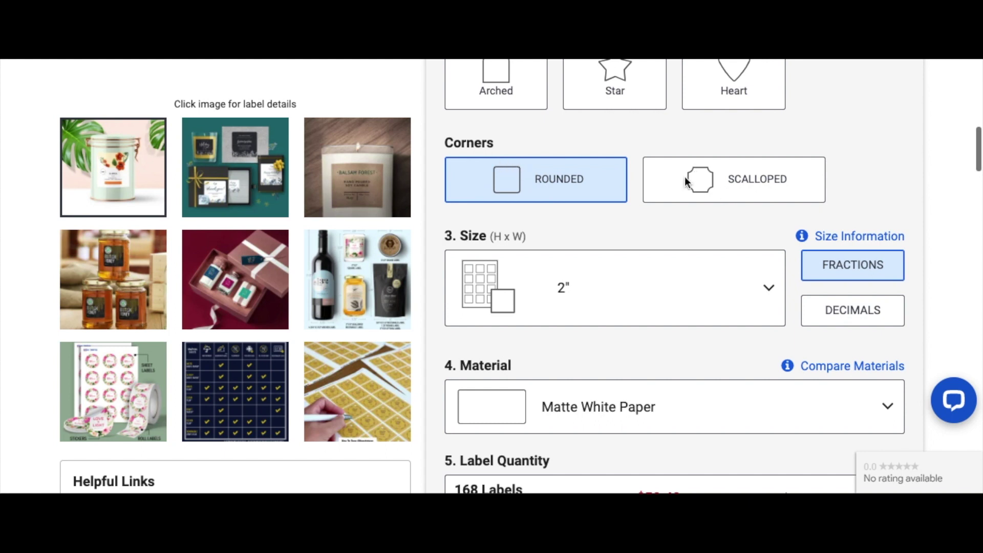
pyautogui.scroll(-2, 502, 178)
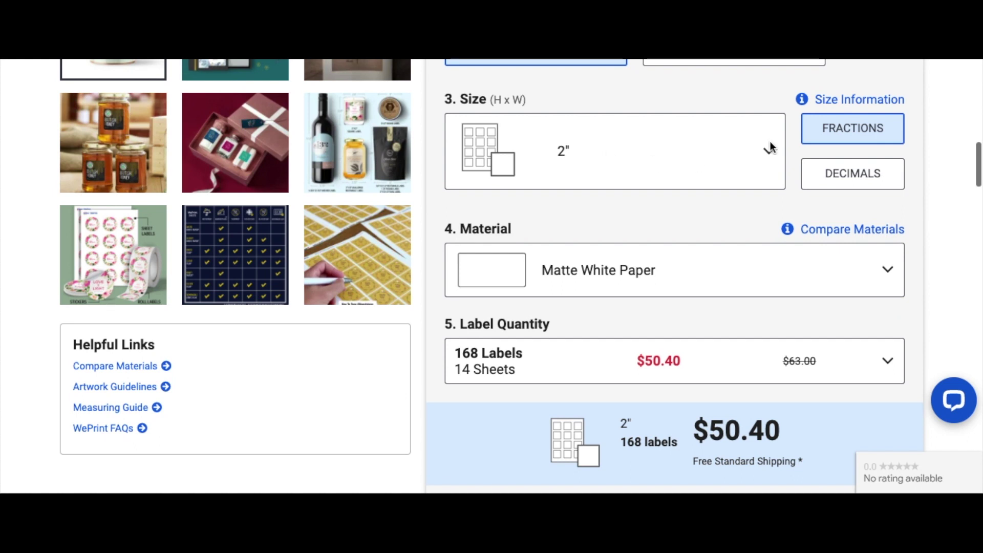
pyautogui.click(640, 149)
pyautogui.scroll(3, 631, 230)
pyautogui.scroll(-1, 632, 232)
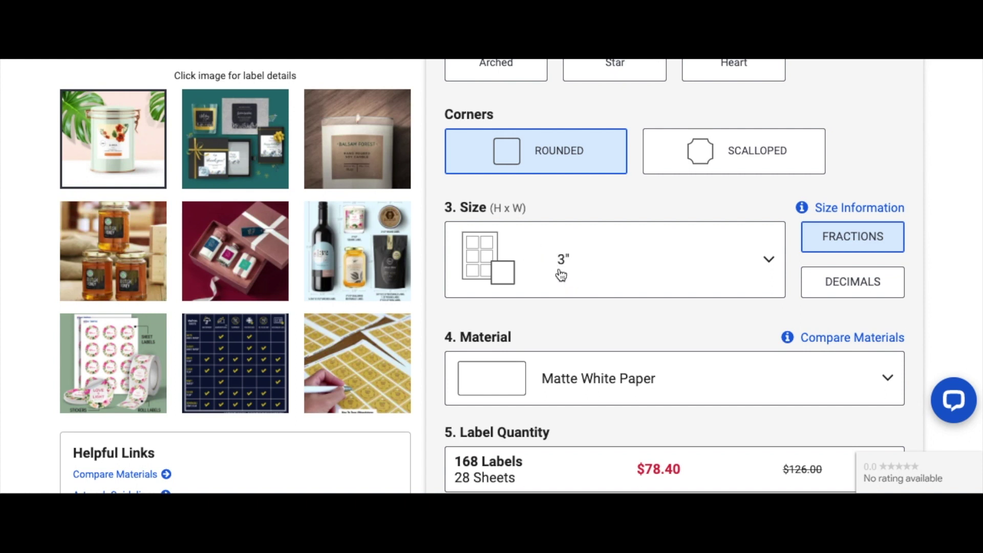
pyautogui.scroll(-3, 561, 275)
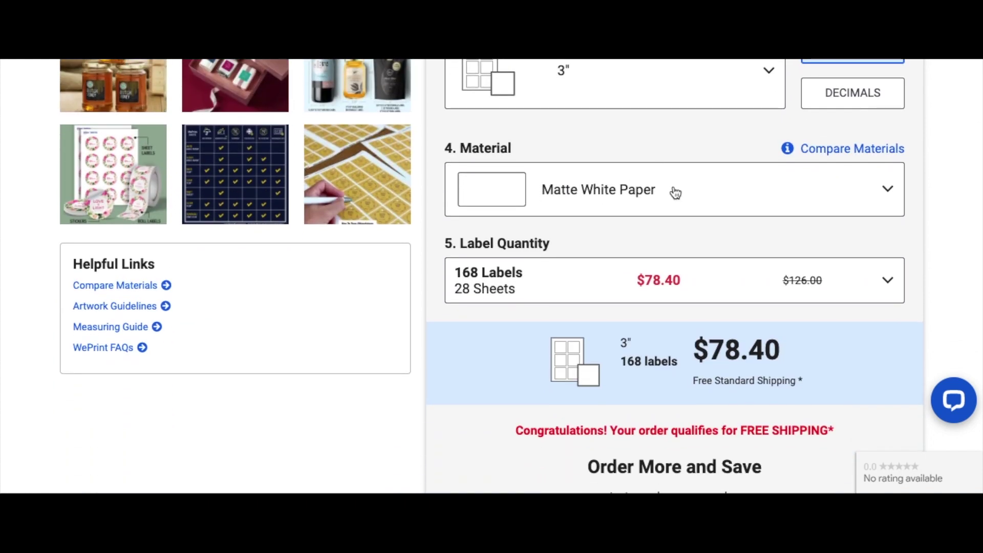
# Change the label material to Kraft Brown Paper, making it 12 labels for $11.00.
pyautogui.click(674, 192)
pyautogui.scroll(-1, 675, 191)
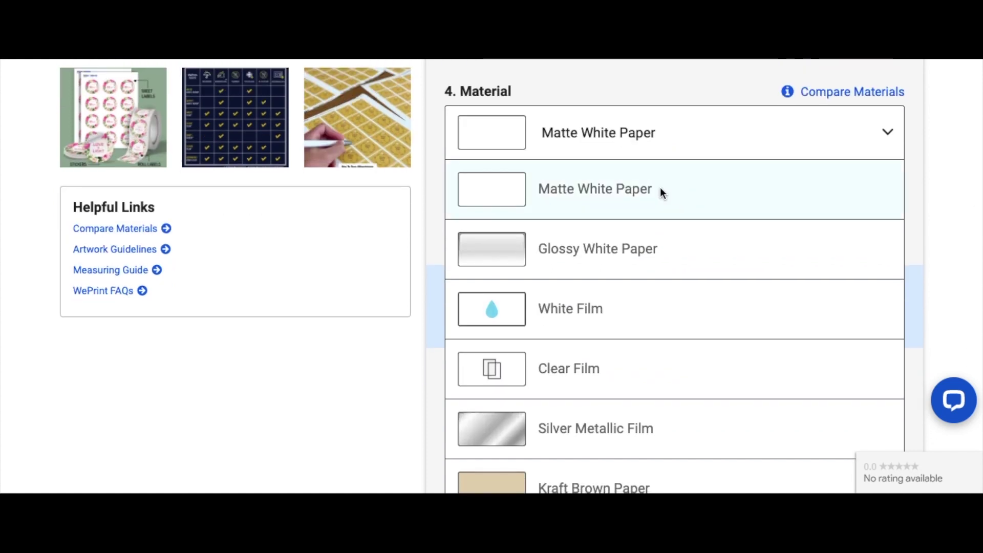
pyautogui.scroll(-2, 654, 199)
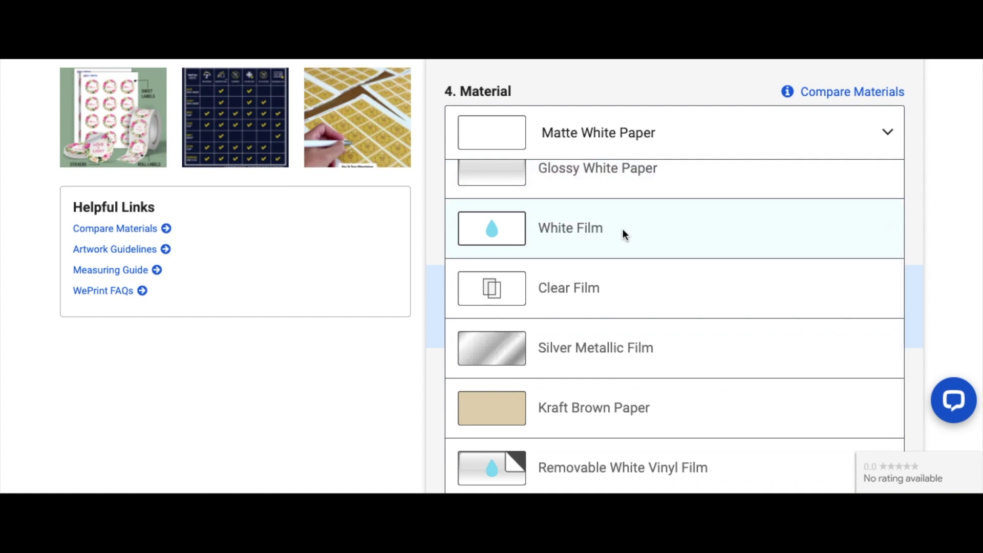
pyautogui.scroll(-3, 582, 300)
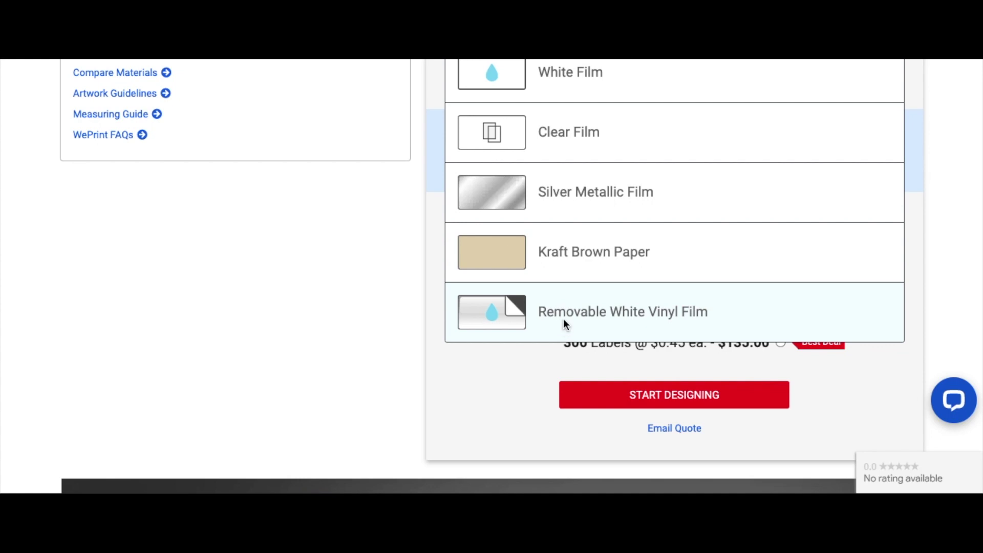
pyautogui.click(493, 249)
pyautogui.scroll(5, 570, 287)
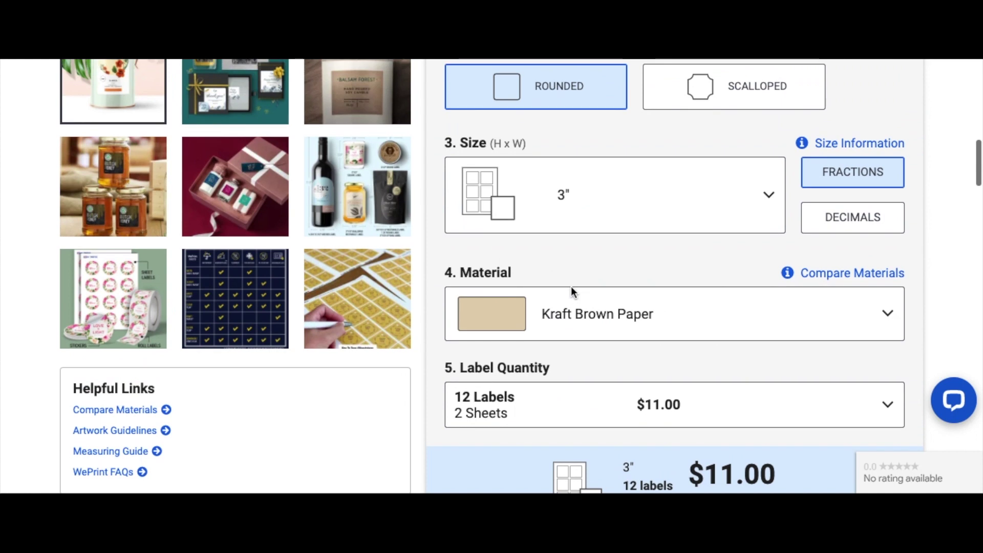
pyautogui.scroll(-3, 570, 286)
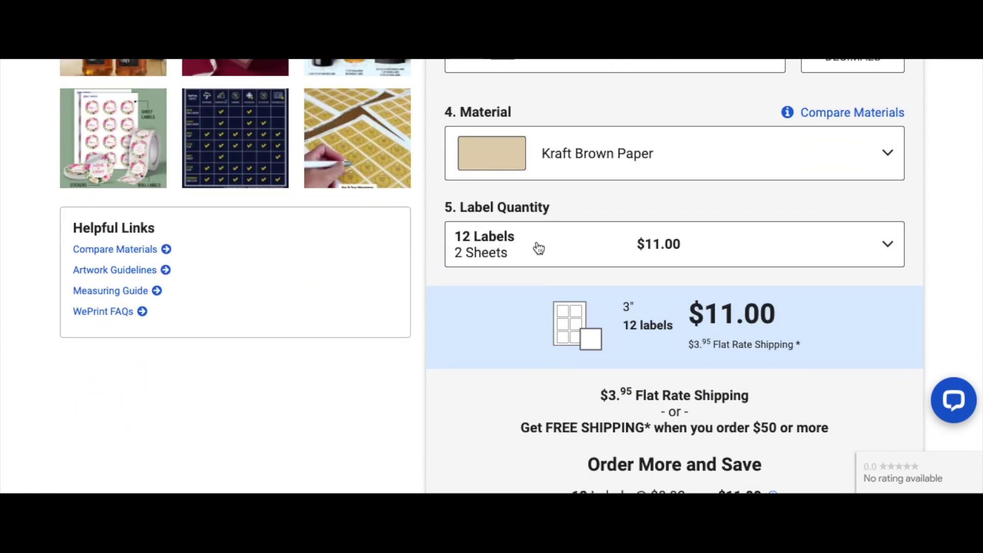
pyautogui.scroll(-3, 561, 246)
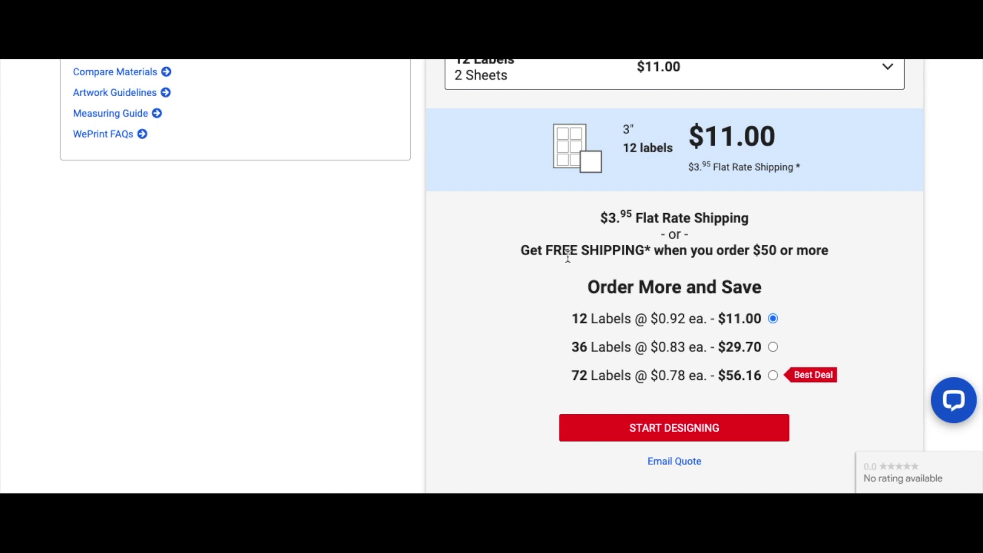
pyautogui.scroll(-3, 721, 291)
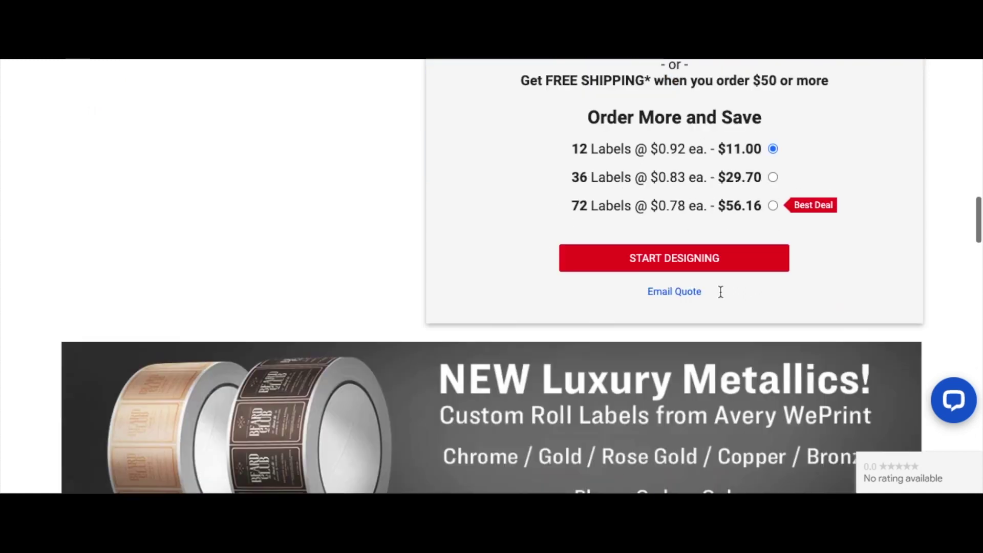
# Create a design from scratch online, opening a blank 3-inch square label sheet.
pyautogui.click(677, 266)
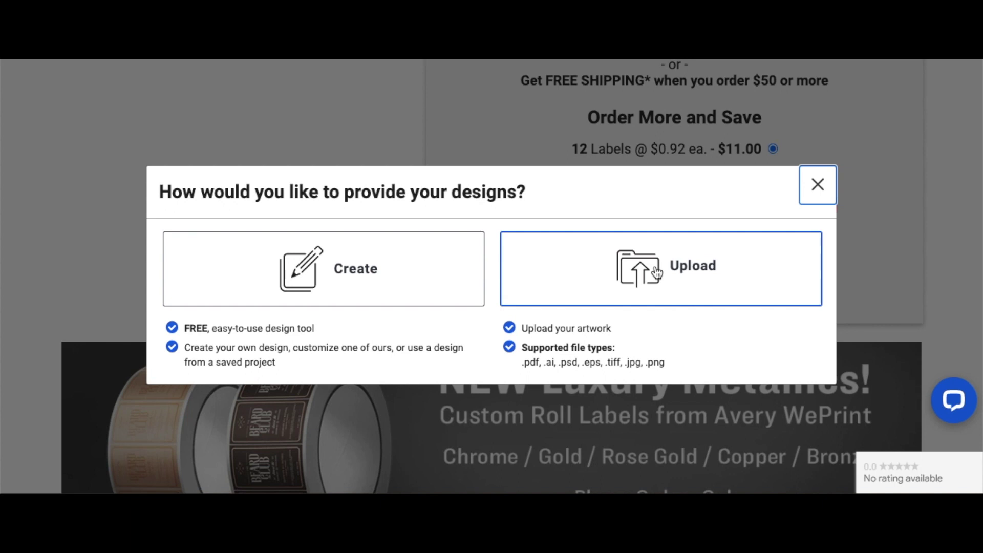
pyautogui.click(346, 270)
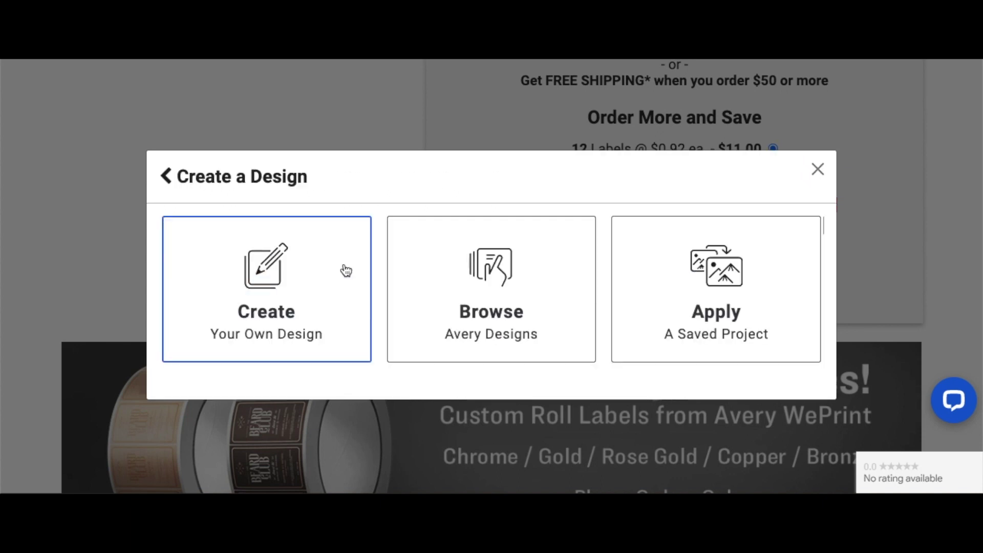
pyautogui.click(270, 272)
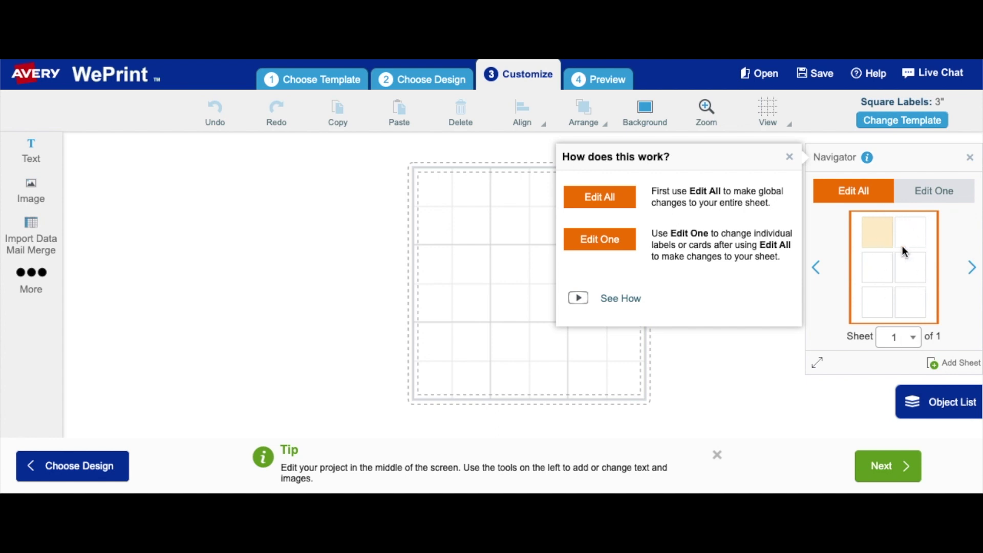
# Dismiss the edit-all help tip and show the Image panel for the label.
pyautogui.click(854, 197)
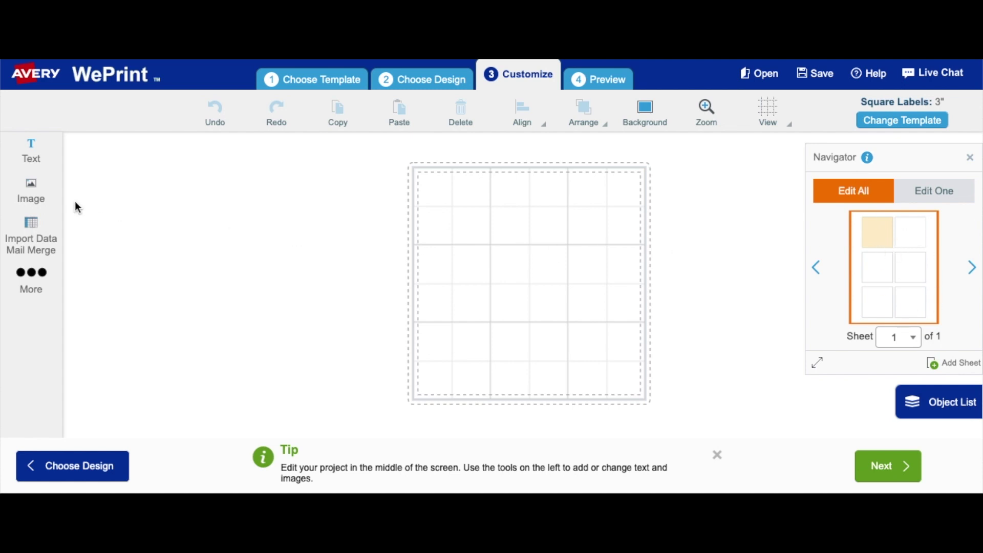
pyautogui.click(31, 186)
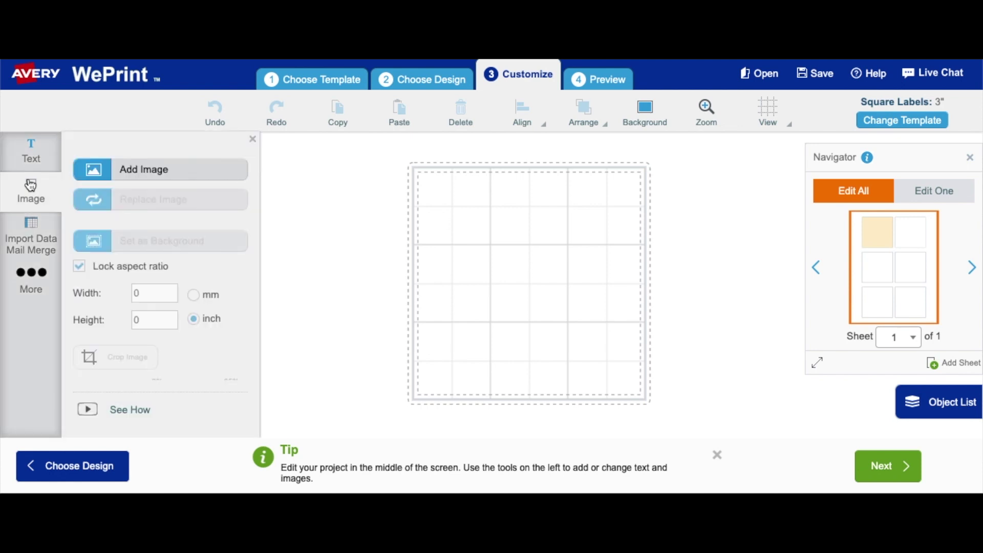
# Upload Candles.png from the Downloads folder onto the label.
pyautogui.click(146, 171)
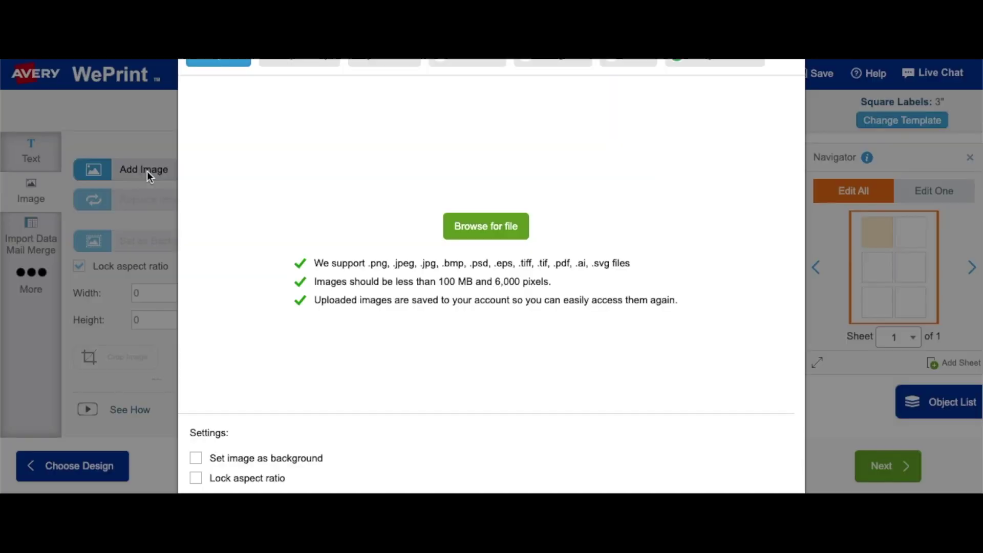
pyautogui.click(479, 231)
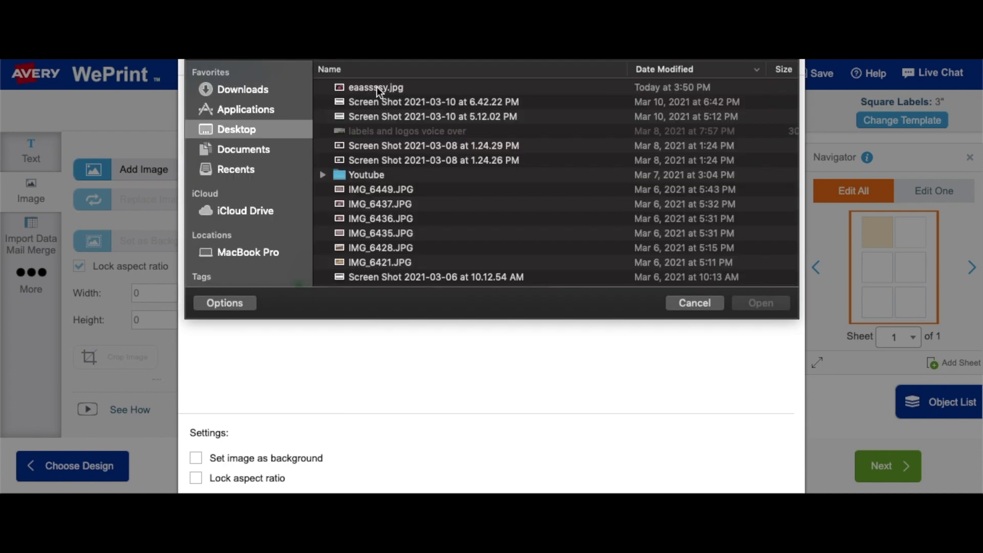
pyautogui.click(247, 90)
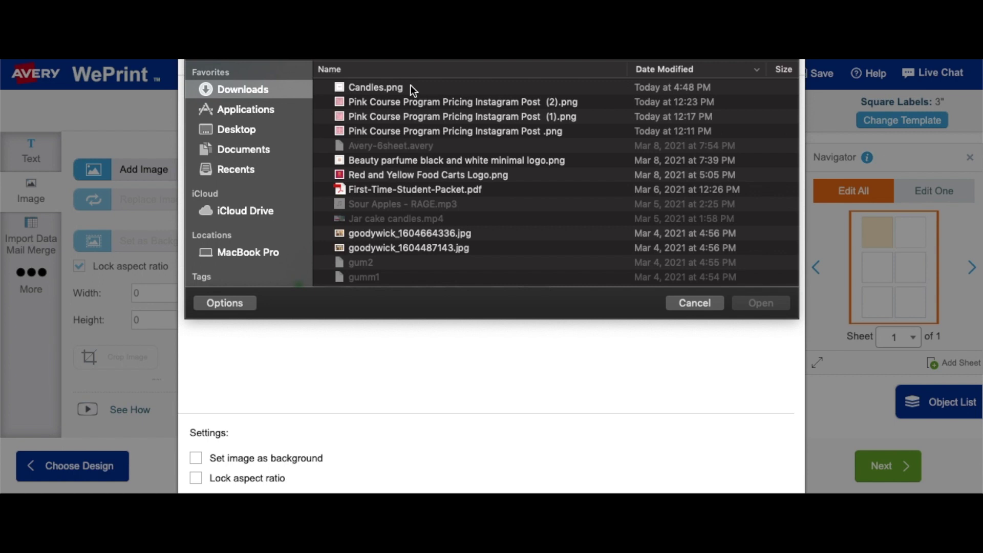
pyautogui.doubleClick(411, 85)
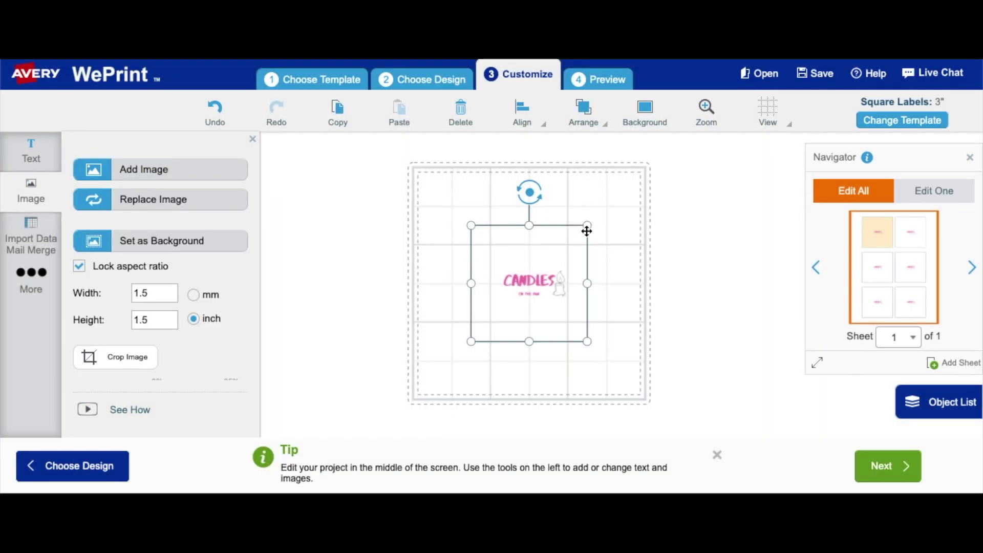
# Enlarge the Candles logo to 2.875 inches within the safety area and move it up.
pyautogui.moveTo(587, 228); pyautogui.dragTo(612, 186)
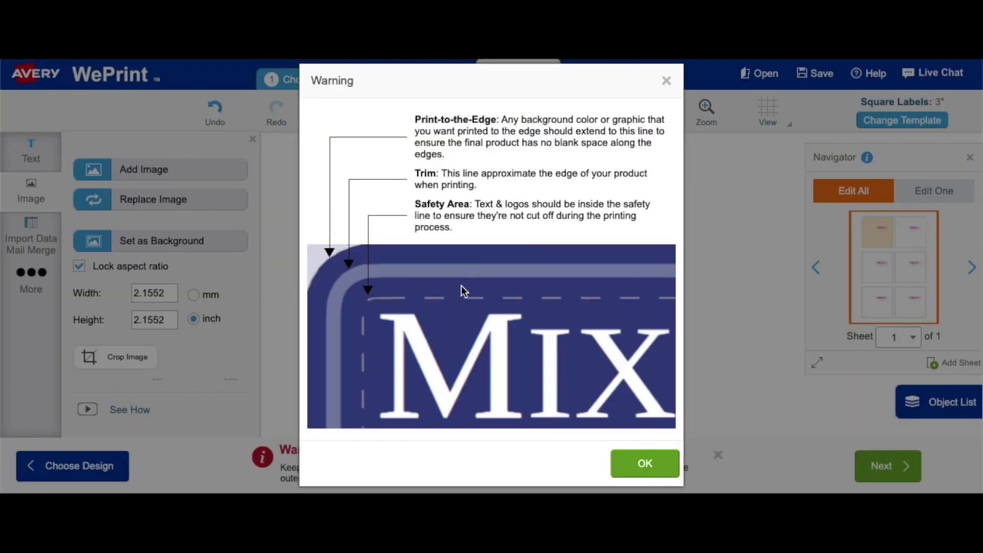
pyautogui.click(665, 80)
pyautogui.moveTo(472, 252); pyautogui.dragTo(416, 289)
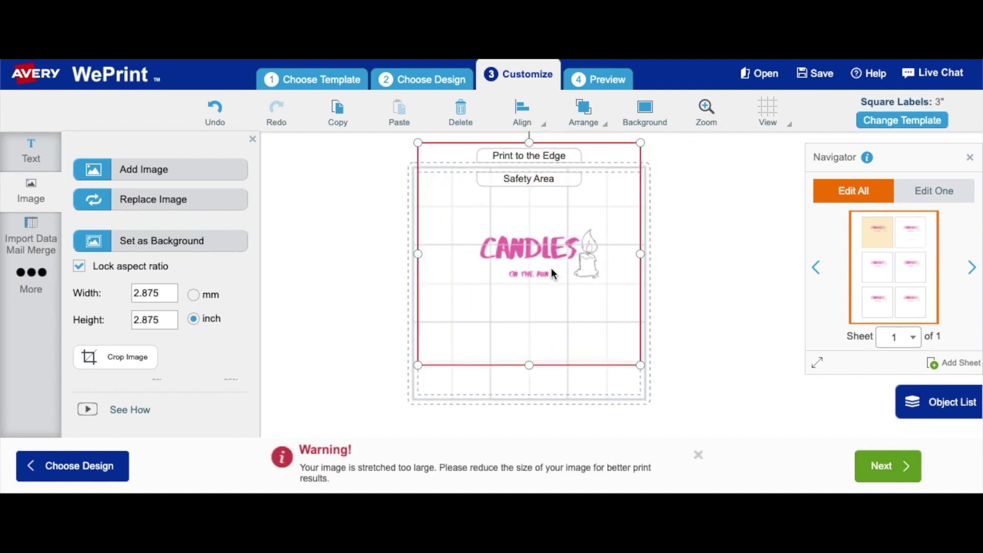
pyautogui.moveTo(544, 285)
pyautogui.mouseDown()
pyautogui.moveTo(548, 300)
pyautogui.moveTo(559, 298)
pyautogui.mouseUp()
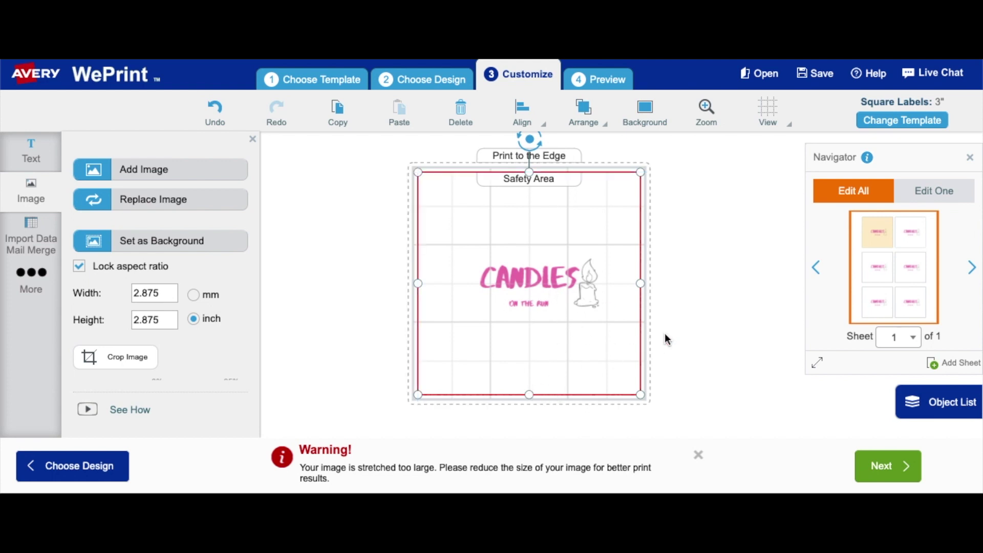
pyautogui.moveTo(540, 278); pyautogui.dragTo(541, 228)
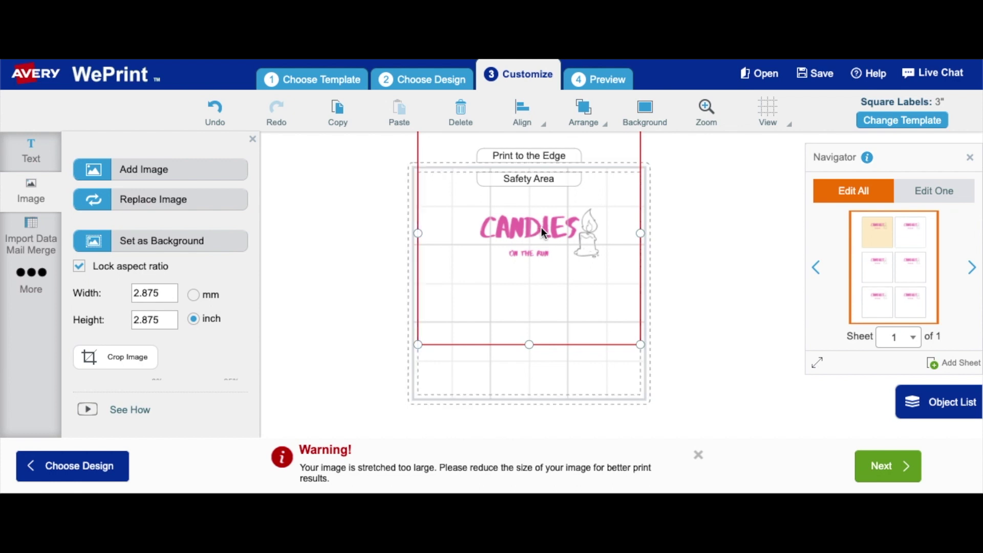
pyautogui.click(743, 321)
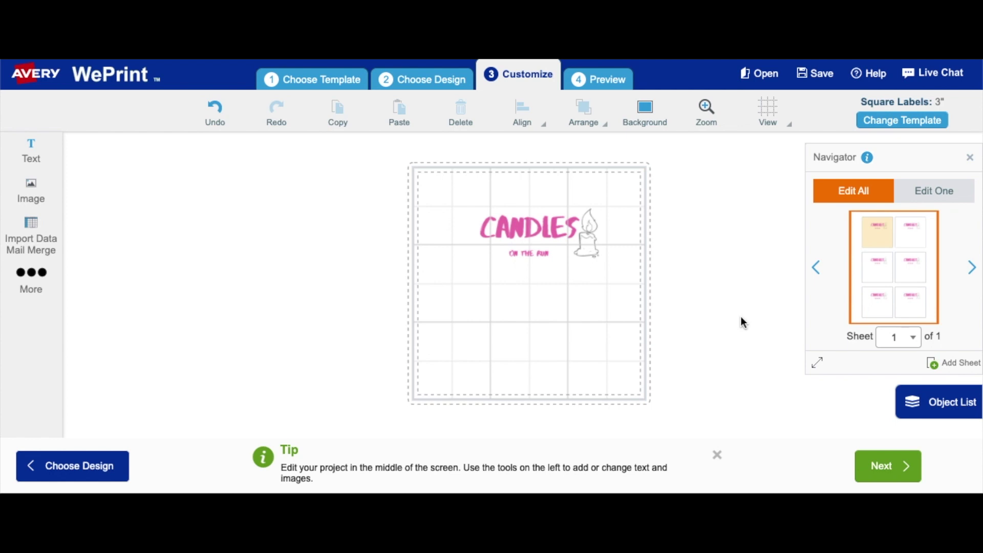
pyautogui.click(483, 287)
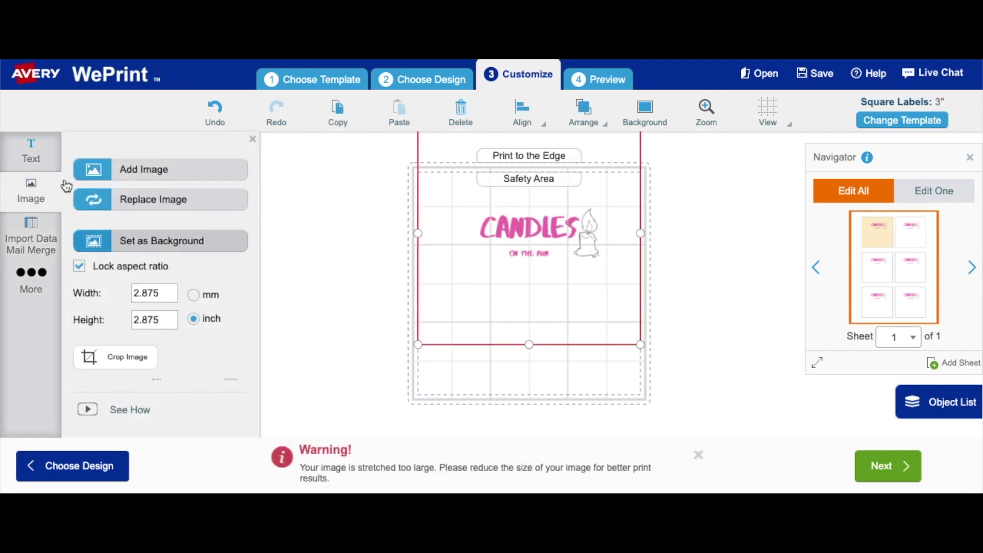
# Add a text box in the Andy font reading 'Gardenia'.
pyautogui.click(34, 159)
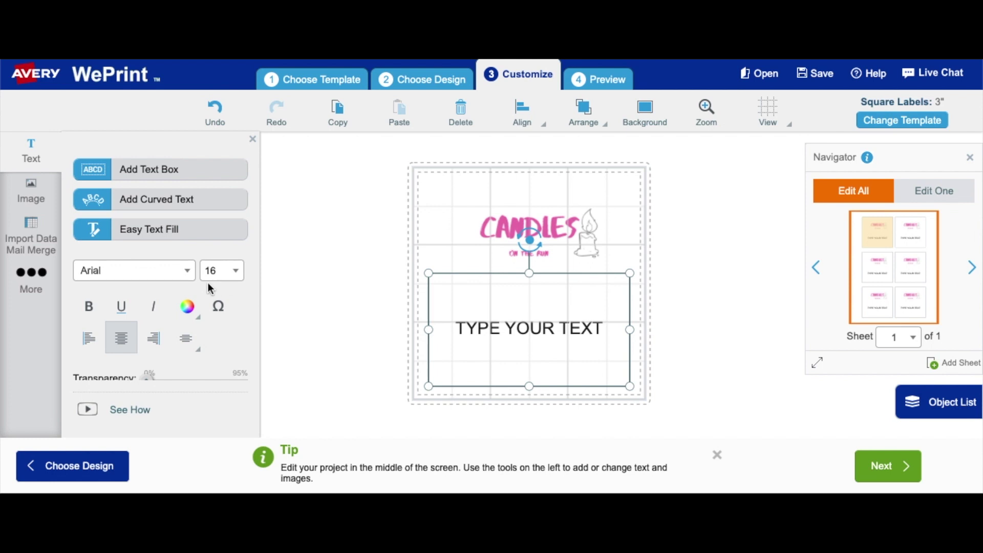
pyautogui.click(188, 270)
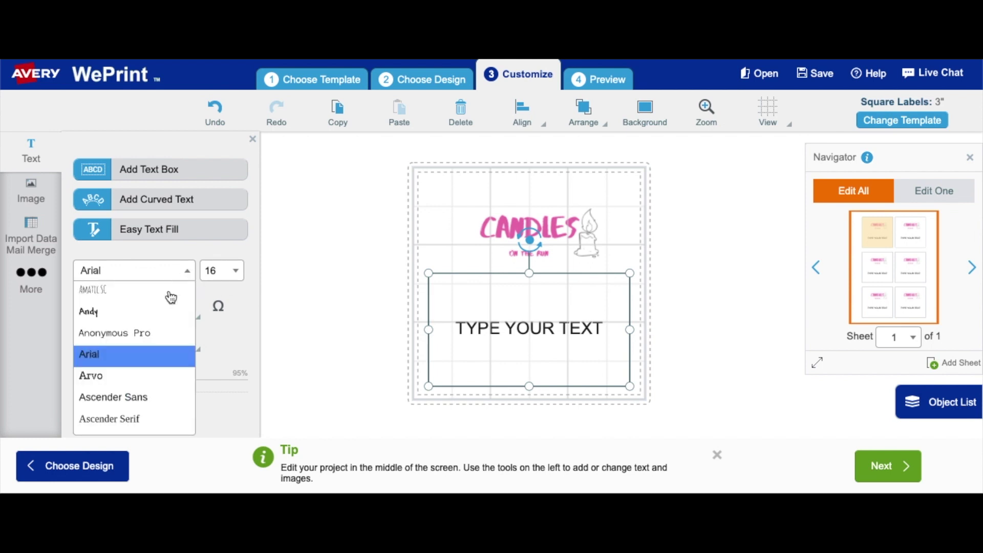
pyautogui.click(140, 314)
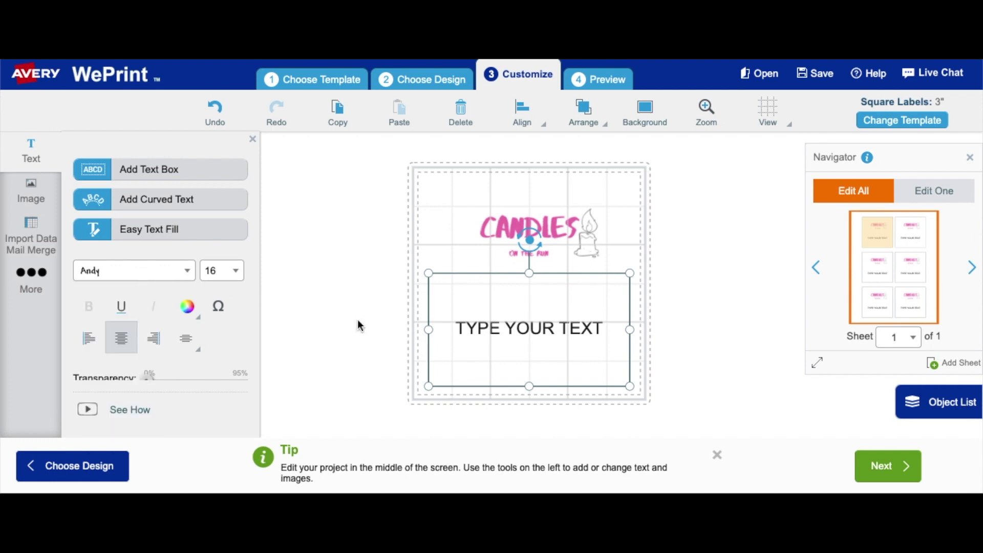
pyautogui.doubleClick(514, 331)
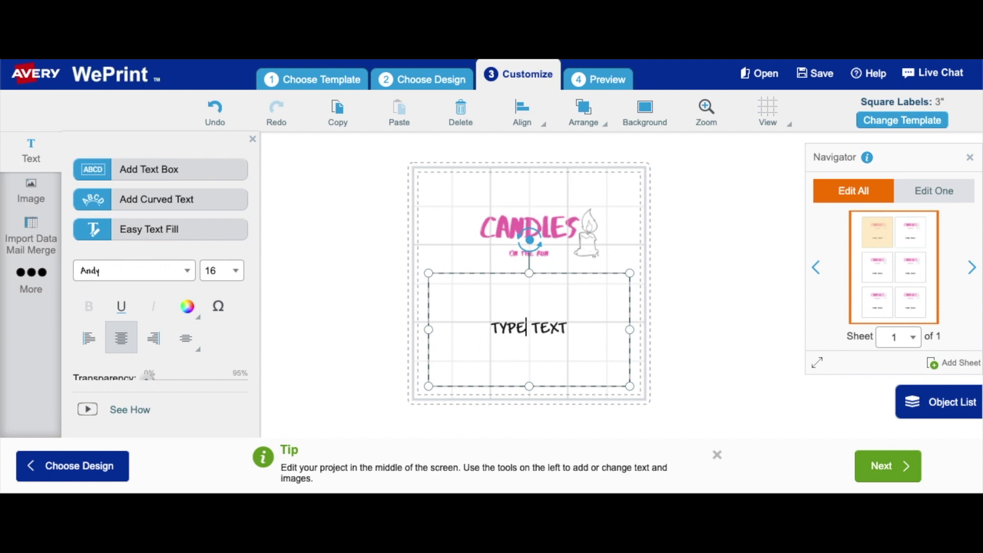
pyautogui.press('BackSpace')
pyautogui.press('BackSpace')
pyautogui.press('BackSpace')
pyautogui.press('BackSpace')
pyautogui.press('Right')
pyautogui.press('Right')
pyautogui.press('Right')
pyautogui.press('Right')
pyautogui.press('BackSpace')
pyautogui.press('BackSpace')
pyautogui.press('BackSpace')
pyautogui.press('BackSpace')
pyautogui.write('Gard')
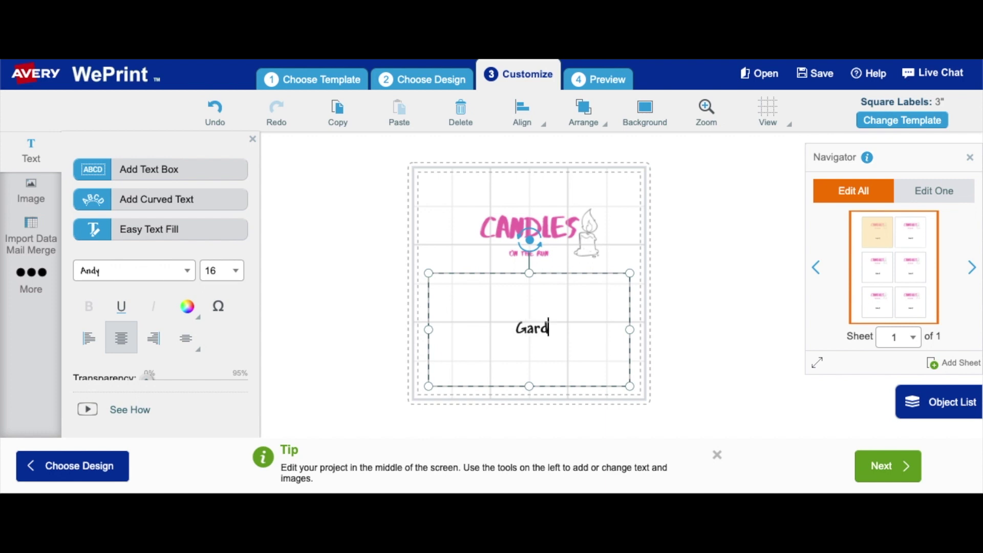
pyautogui.write('enia')
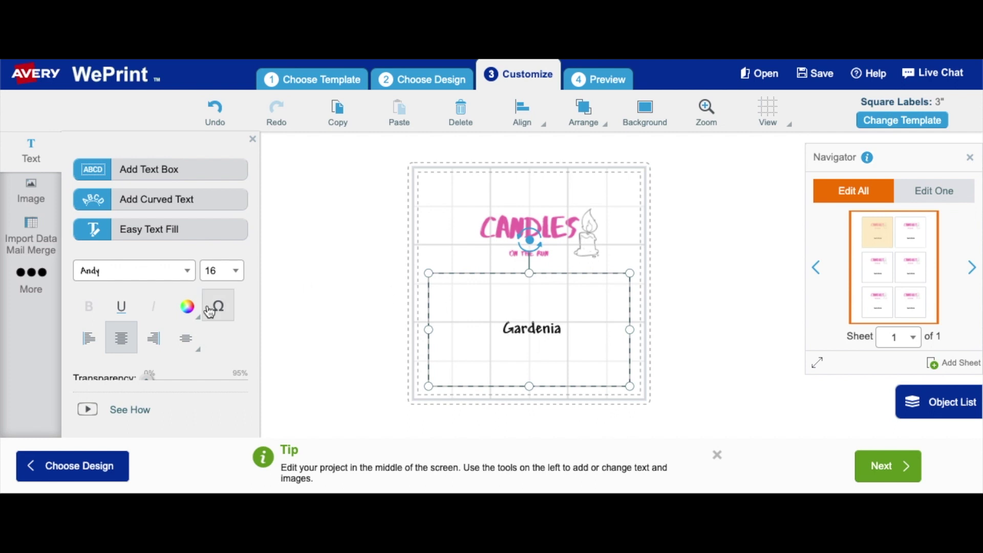
# Colour the Gardenia text dark green.
pyautogui.click(193, 309)
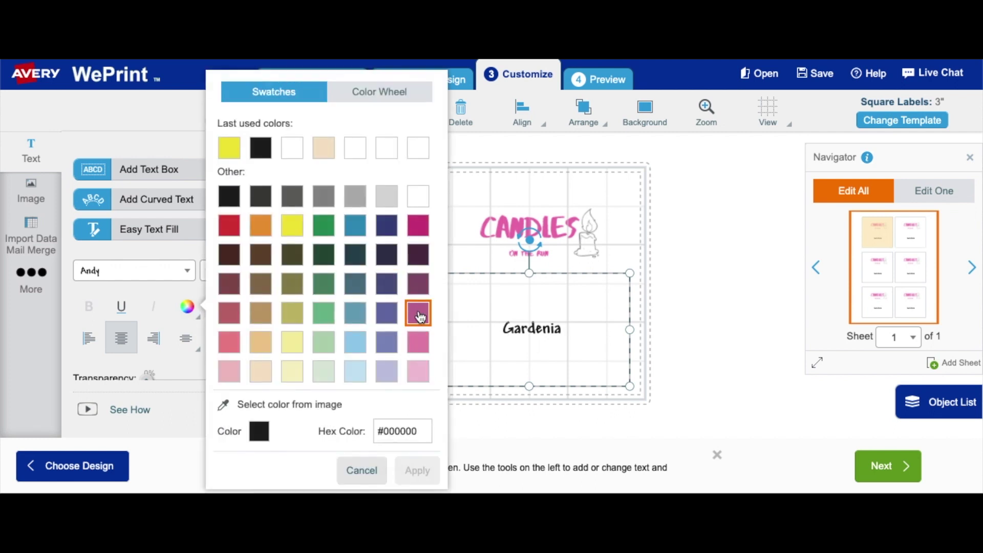
pyautogui.click(419, 341)
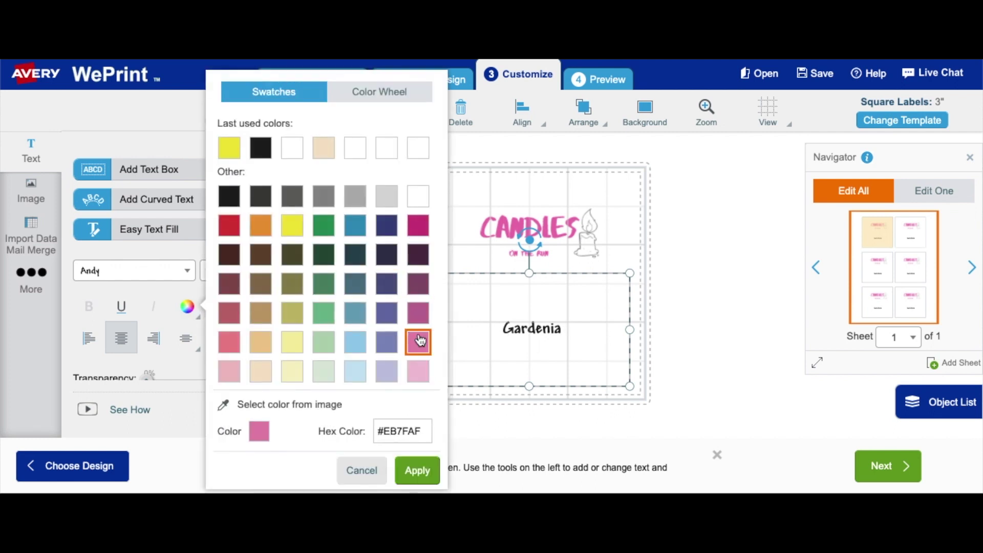
pyautogui.click(323, 342)
pyautogui.moveTo(564, 329); pyautogui.dragTo(516, 328)
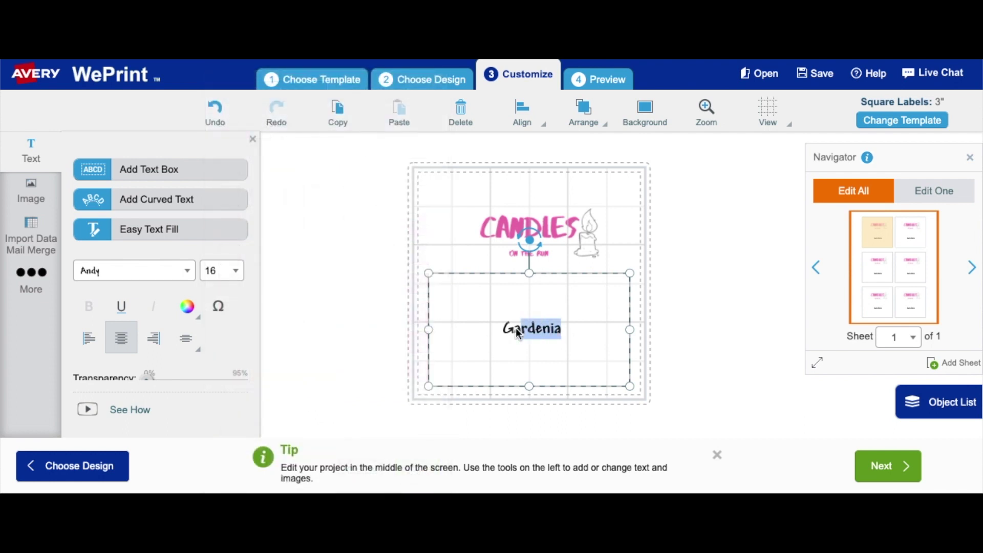
pyautogui.click(188, 306)
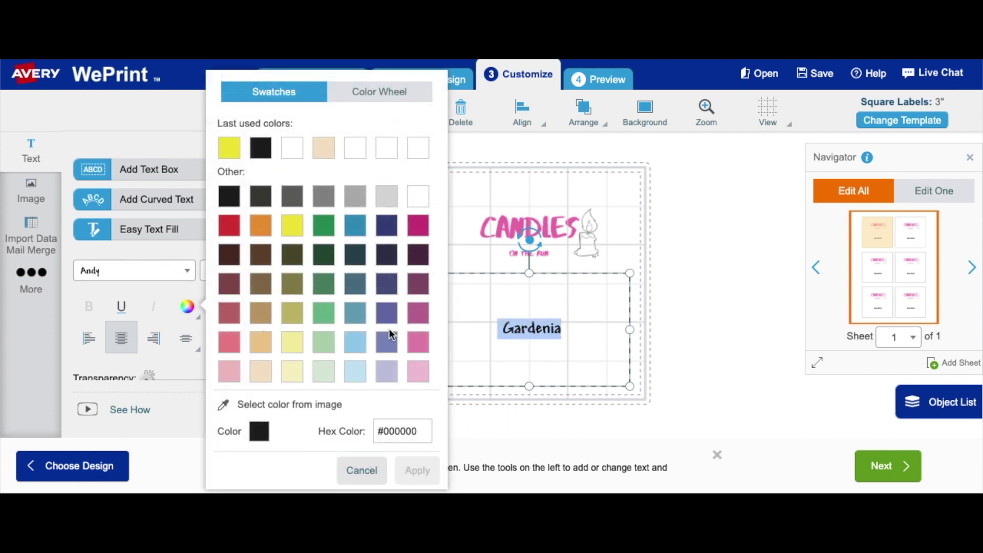
pyautogui.click(323, 351)
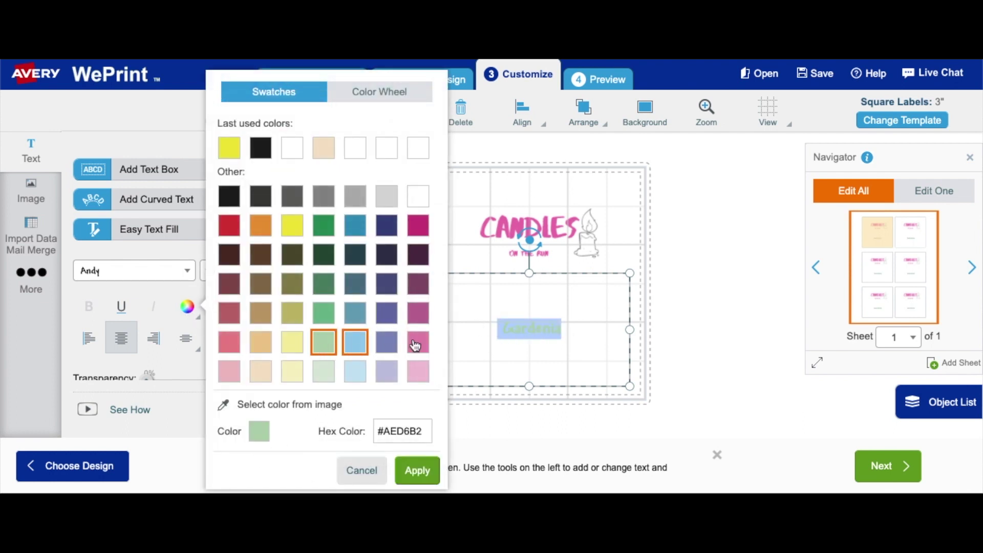
pyautogui.click(328, 255)
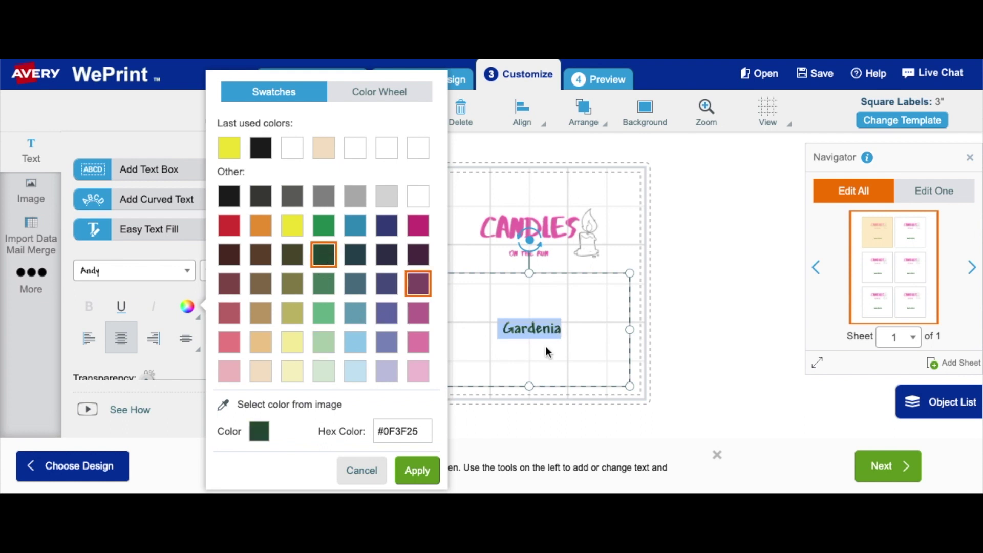
pyautogui.click(572, 334)
pyautogui.moveTo(535, 330); pyautogui.dragTo(541, 330)
pyautogui.click(496, 333)
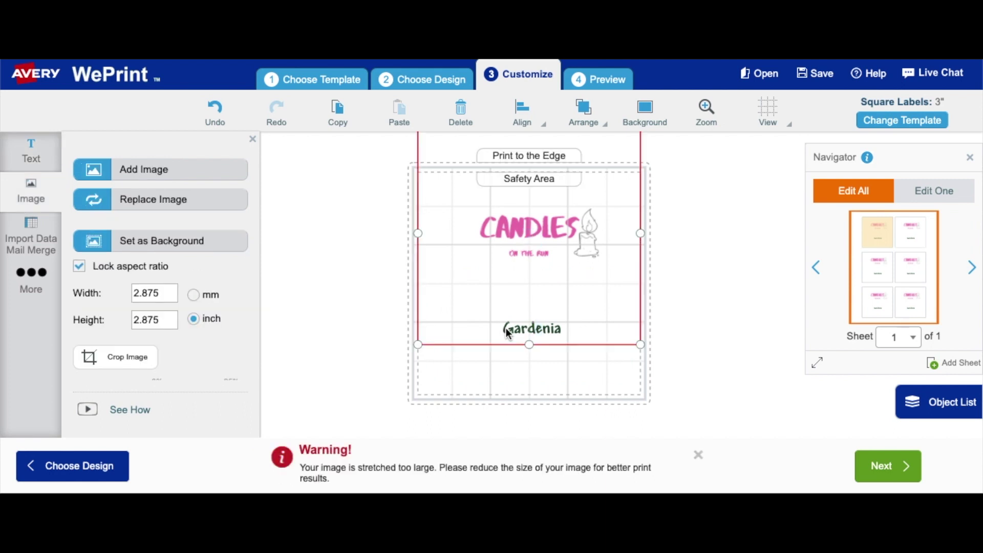
# Add a second line '150g' under Gardenia and tighten the text box.
pyautogui.click(584, 330)
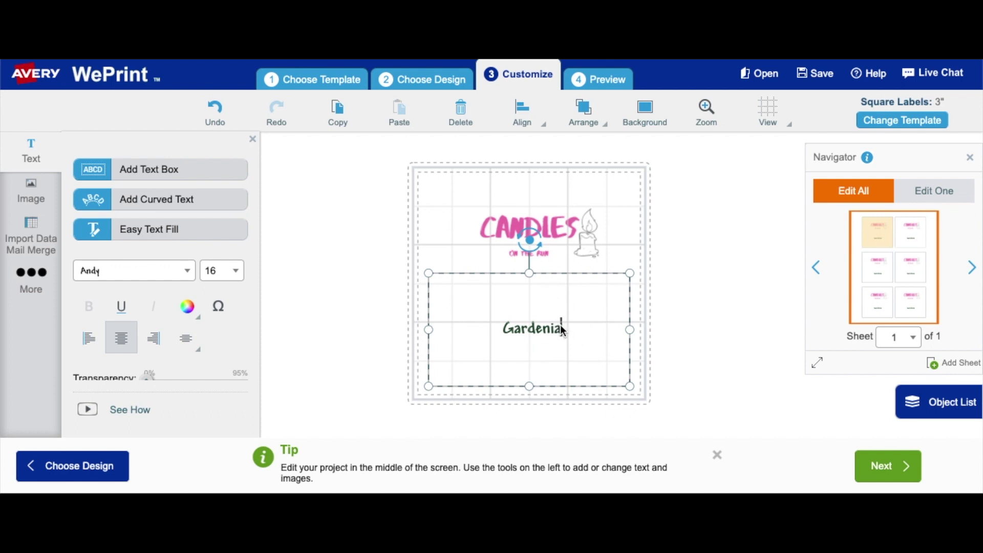
pyautogui.press('Return')
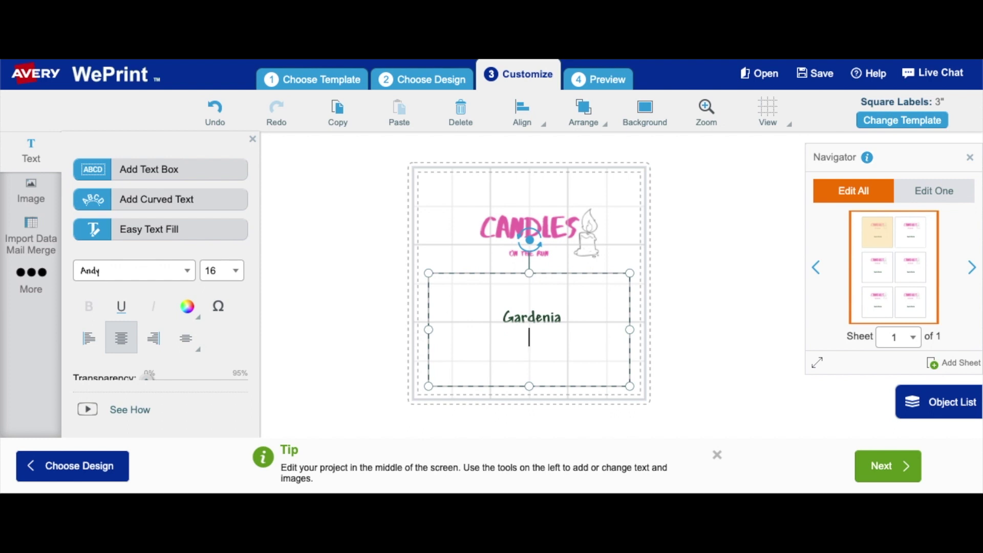
pyautogui.write('150g')
pyautogui.press('Return')
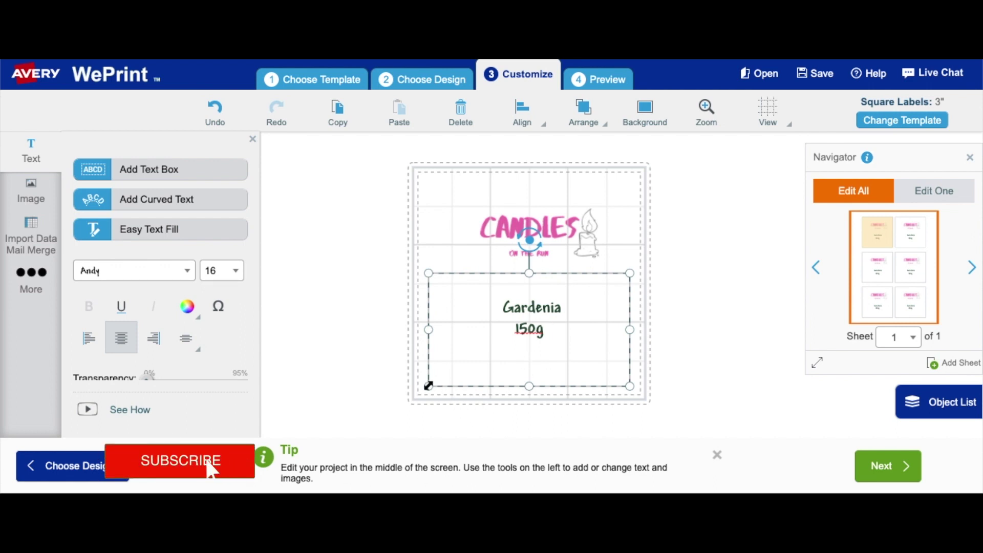
pyautogui.moveTo(428, 385); pyautogui.dragTo(495, 334)
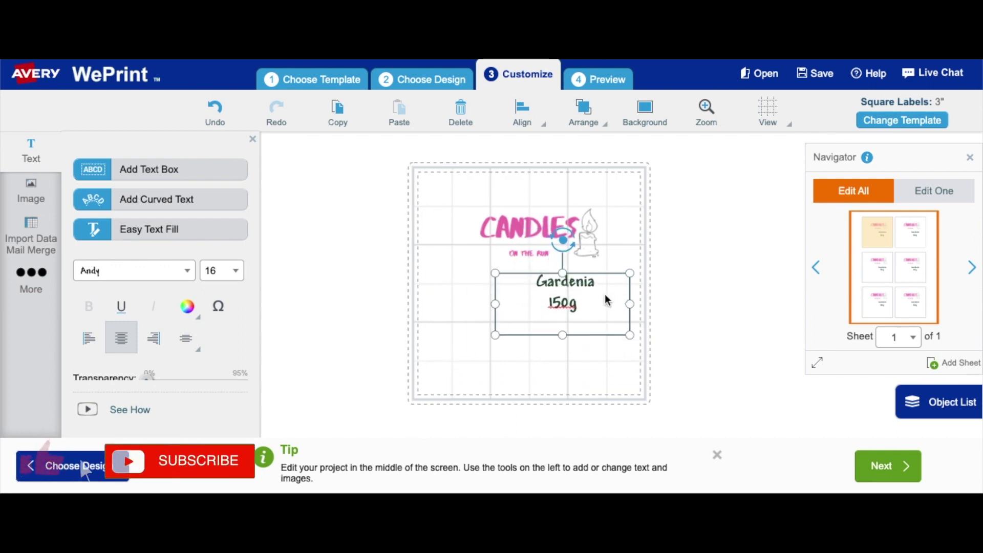
pyautogui.click(612, 352)
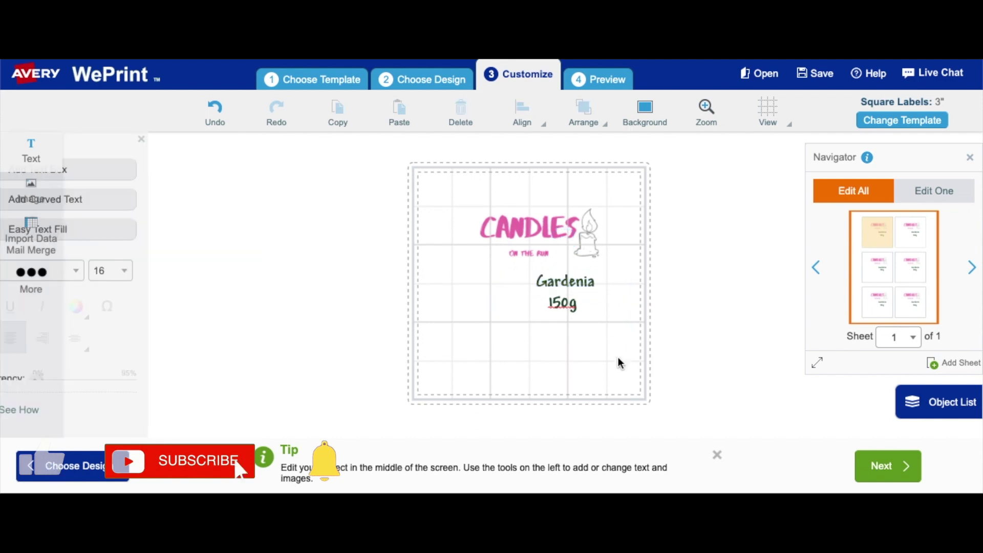
# Centre the Gardenia/150g block horizontally beneath the Candles logo.
pyautogui.click(583, 286)
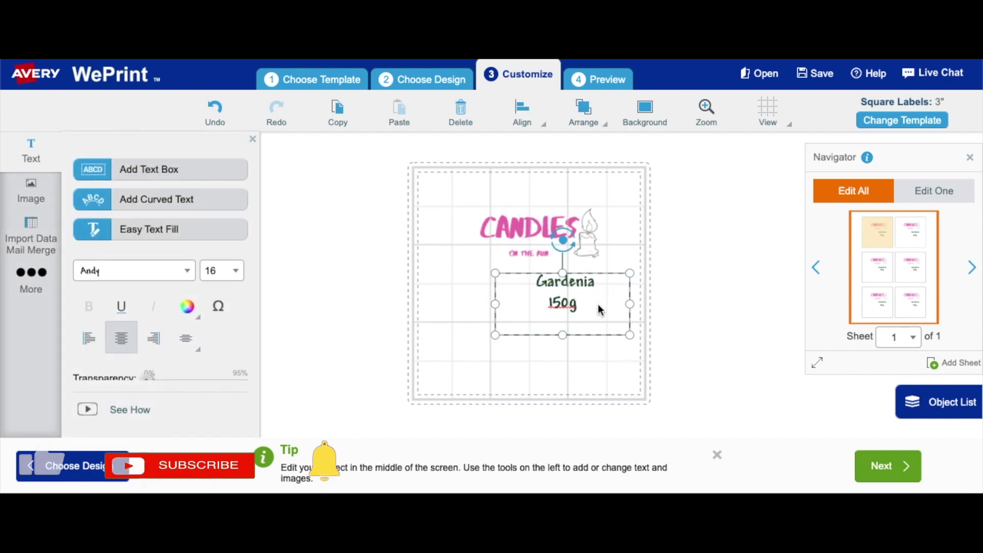
pyautogui.moveTo(598, 304); pyautogui.dragTo(556, 307)
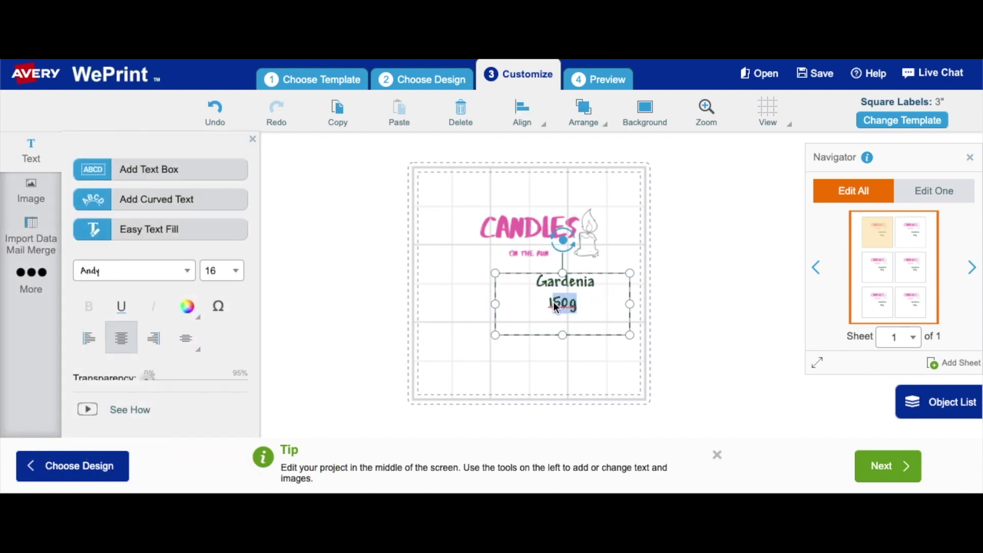
pyautogui.click(597, 328)
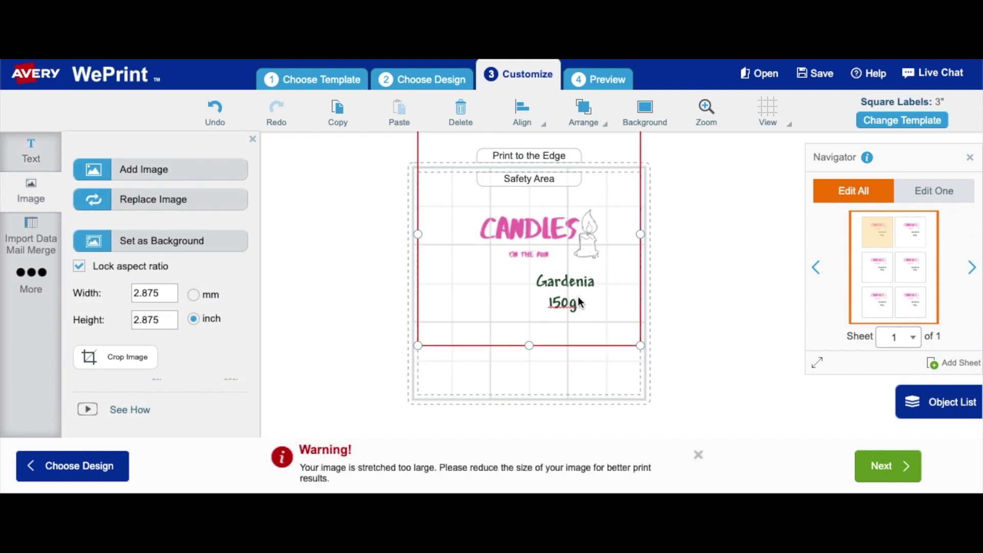
pyautogui.click(579, 320)
pyautogui.moveTo(585, 333); pyautogui.dragTo(554, 330)
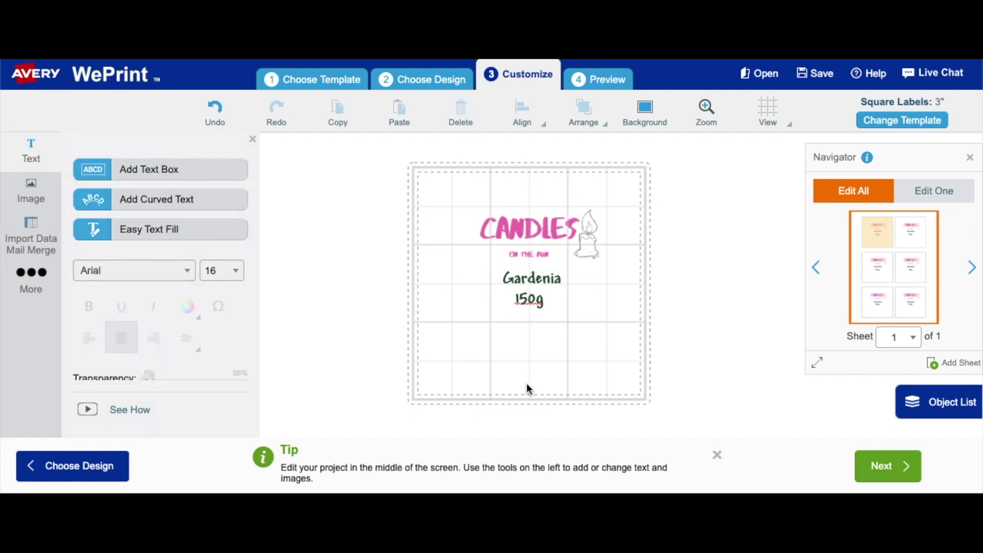
pyautogui.click(526, 383)
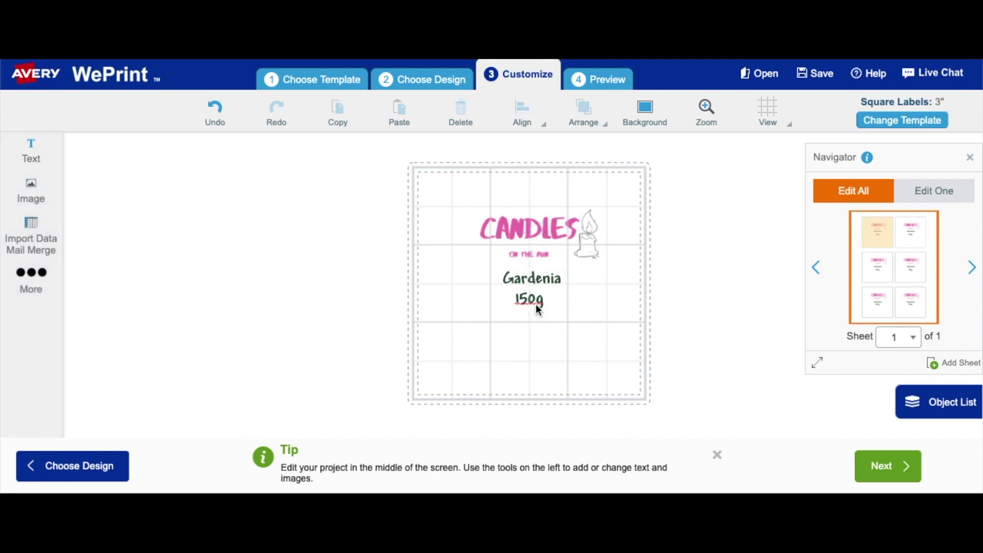
# Add a 'Made in Texas' text box and place it at the label's bottom edge.
pyautogui.click(38, 154)
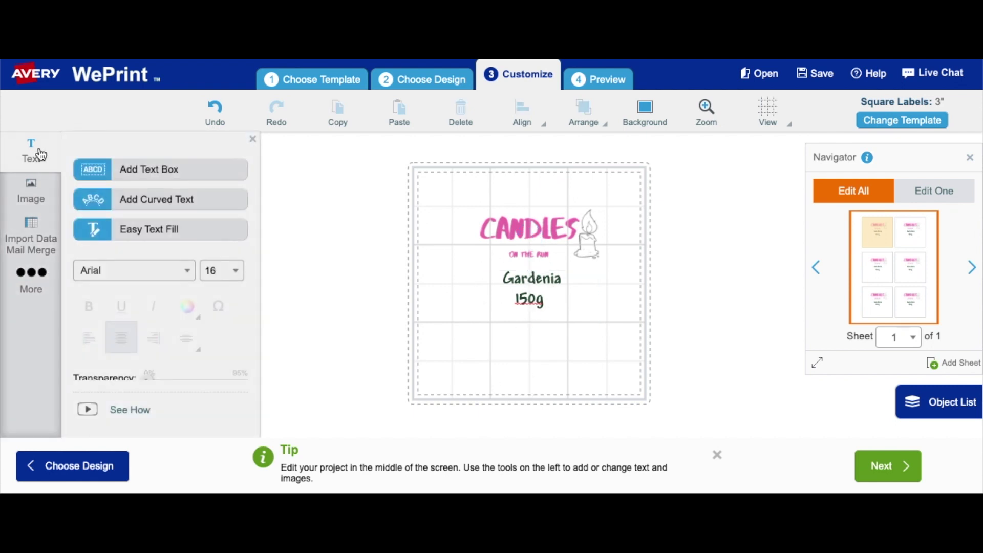
pyautogui.click(160, 175)
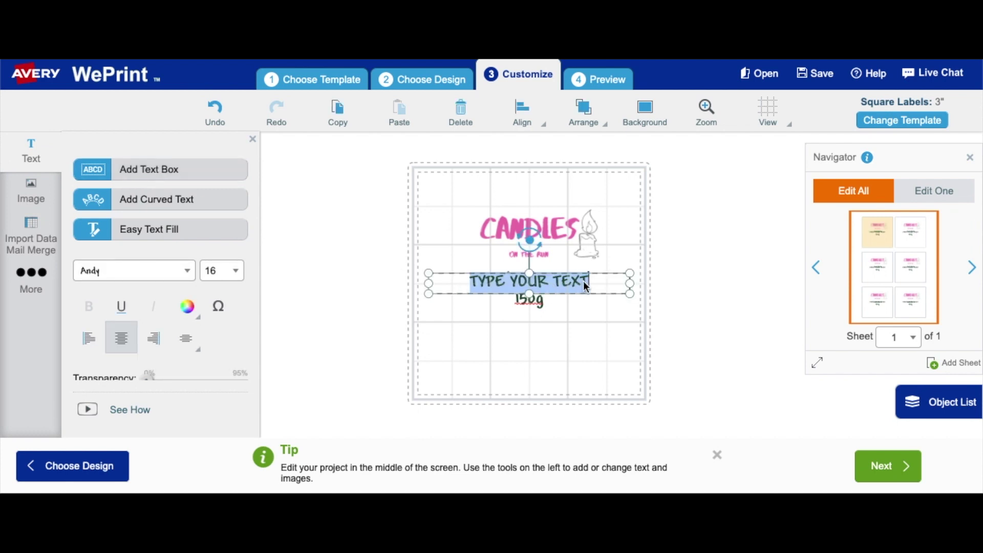
pyautogui.write('Gardenia')
pyautogui.press('Return')
pyautogui.write('Matte')
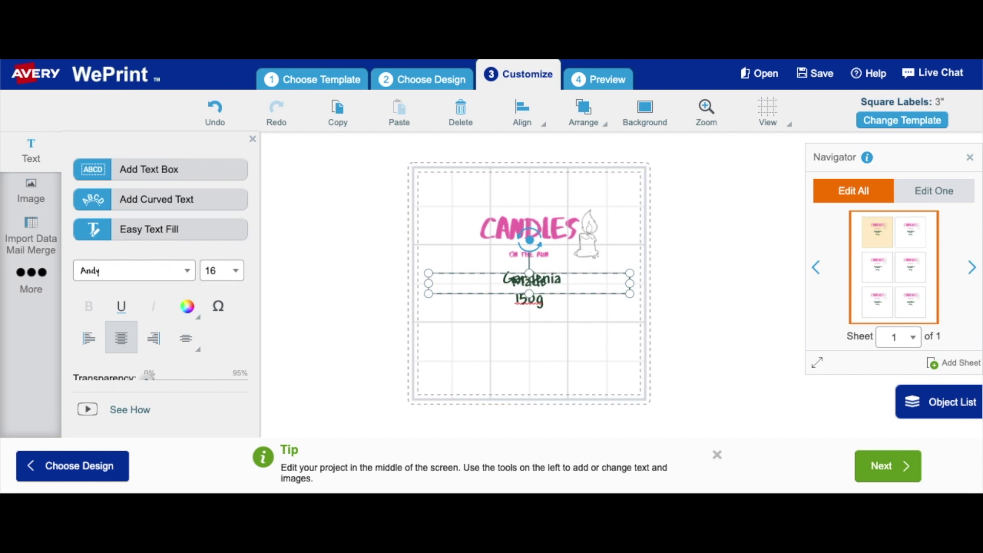
pyautogui.write(' in Texas')
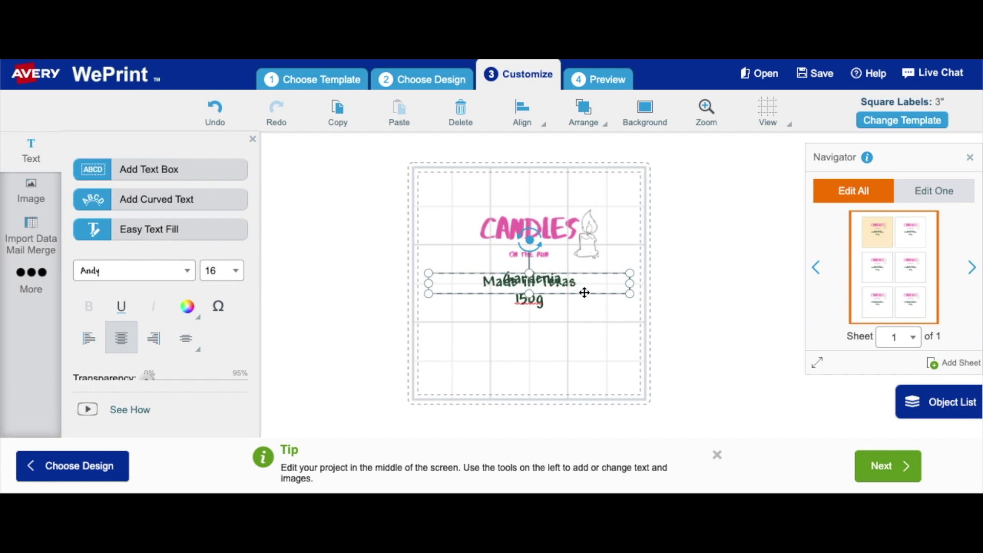
pyautogui.moveTo(583, 292); pyautogui.dragTo(641, 392)
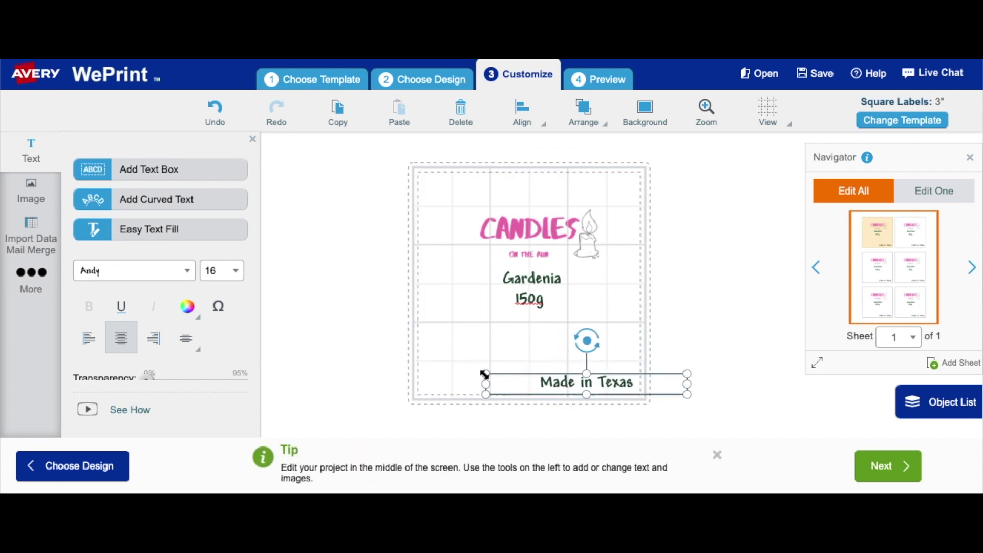
pyautogui.moveTo(486, 384); pyautogui.dragTo(568, 389)
pyautogui.moveTo(643, 385); pyautogui.dragTo(566, 390)
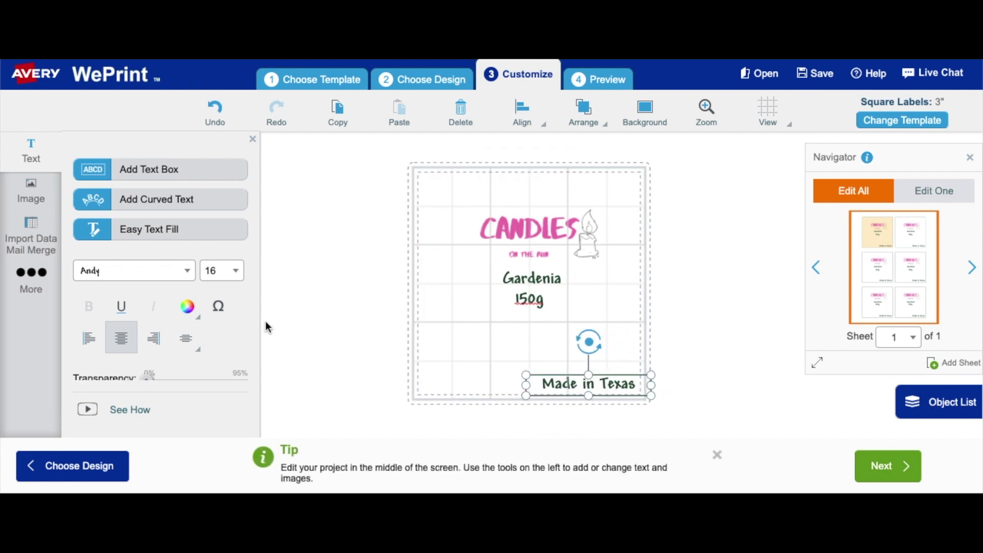
# Set Made in Texas to 12 point, nudge it right, and lower the Gardenia block slightly.
pyautogui.click(237, 271)
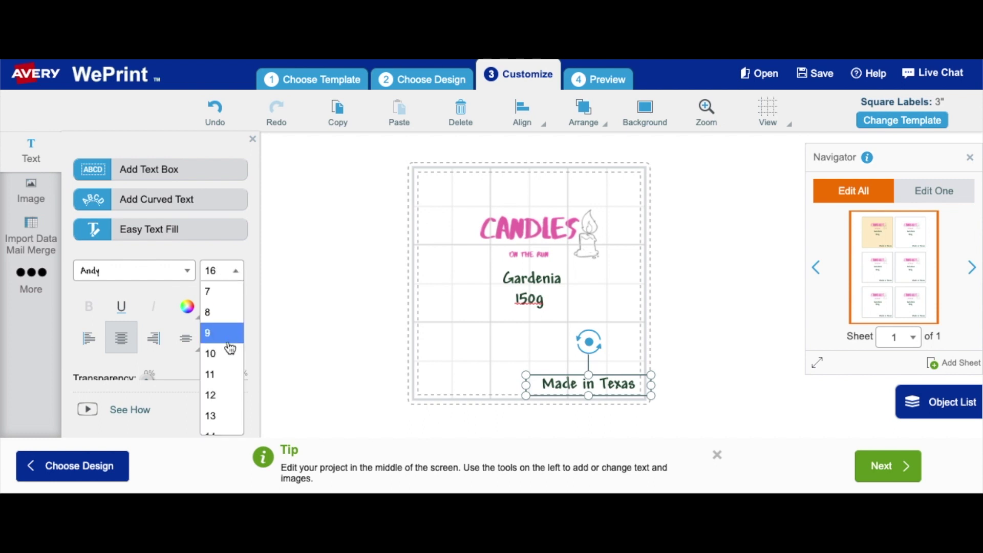
pyautogui.click(219, 395)
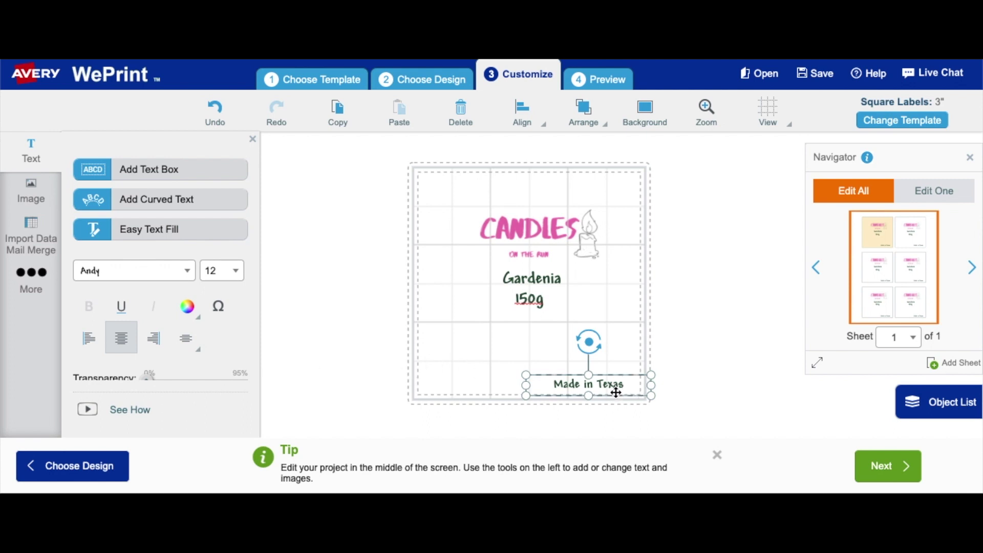
pyautogui.moveTo(617, 392); pyautogui.dragTo(623, 392)
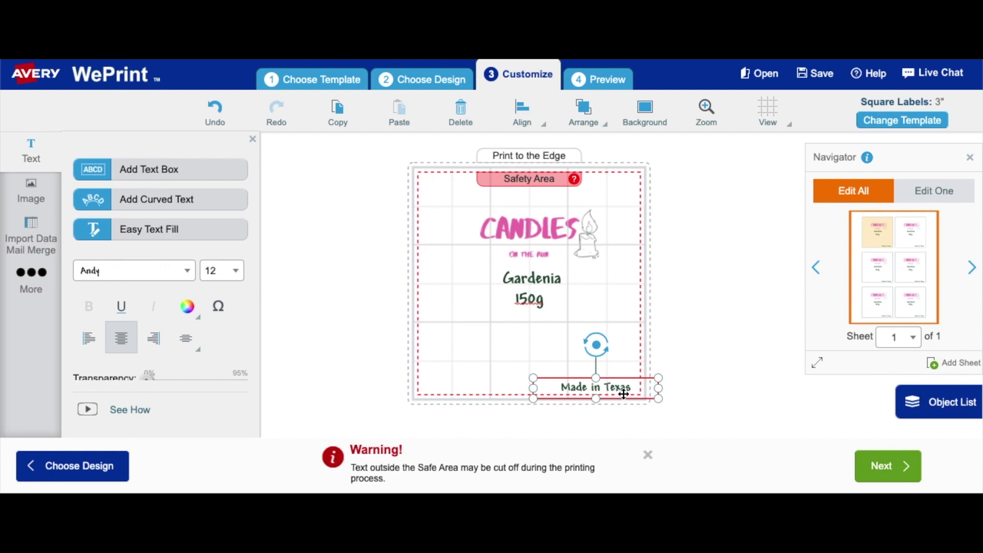
pyautogui.click(628, 422)
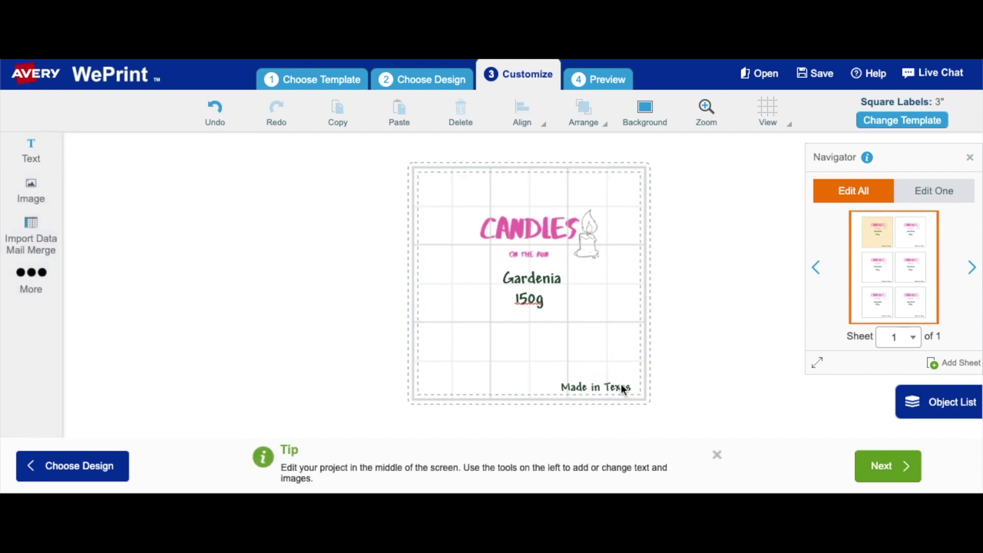
pyautogui.click(529, 297)
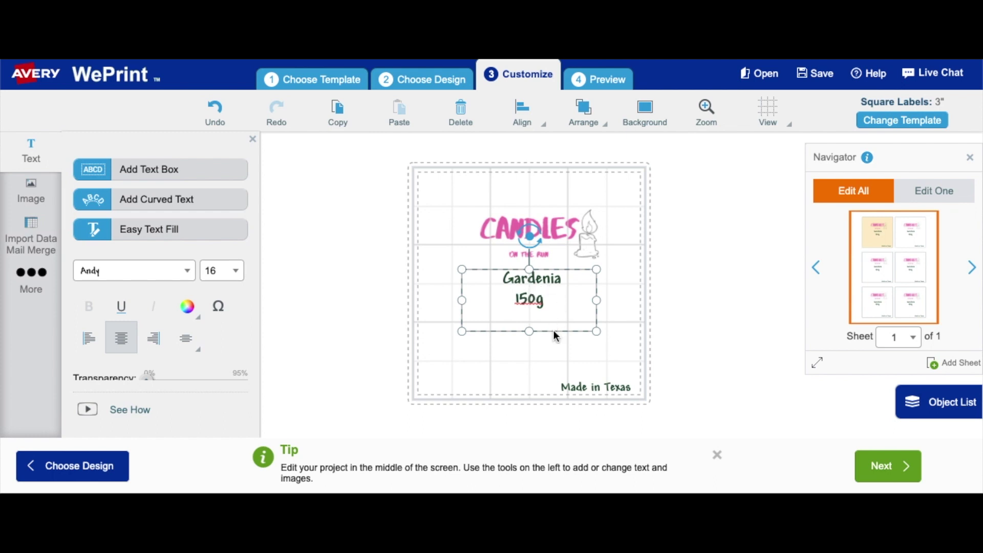
pyautogui.moveTo(554, 324); pyautogui.dragTo(551, 342)
pyautogui.click(680, 327)
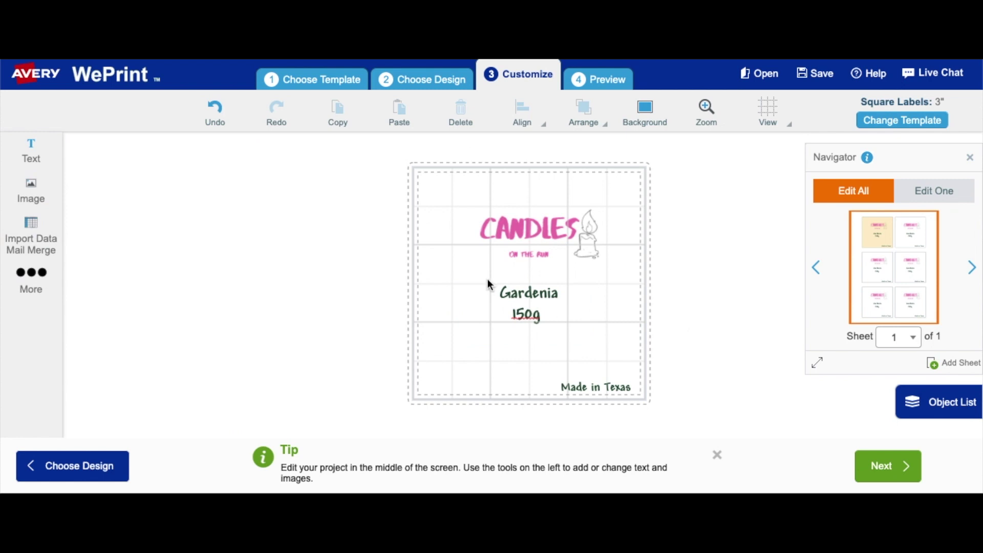
pyautogui.click(528, 289)
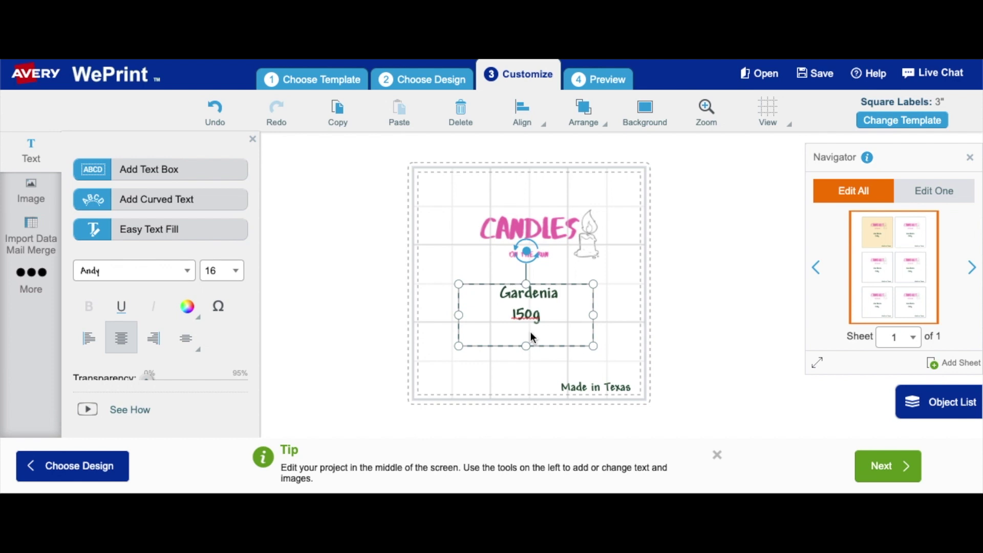
# Delete the 150g line from the Gardenia text box.
pyautogui.click(660, 362)
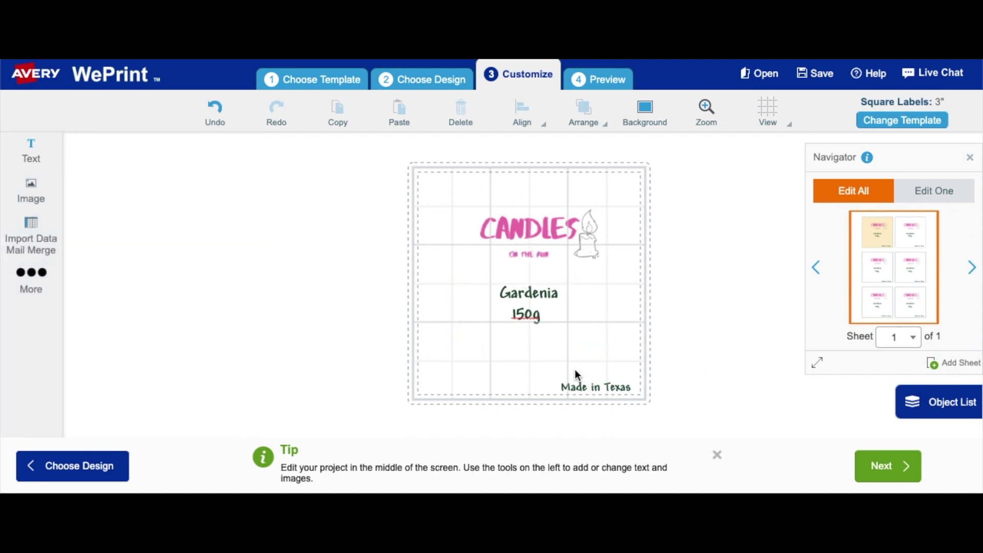
pyautogui.click(533, 321)
pyautogui.moveTo(552, 317); pyautogui.dragTo(503, 316)
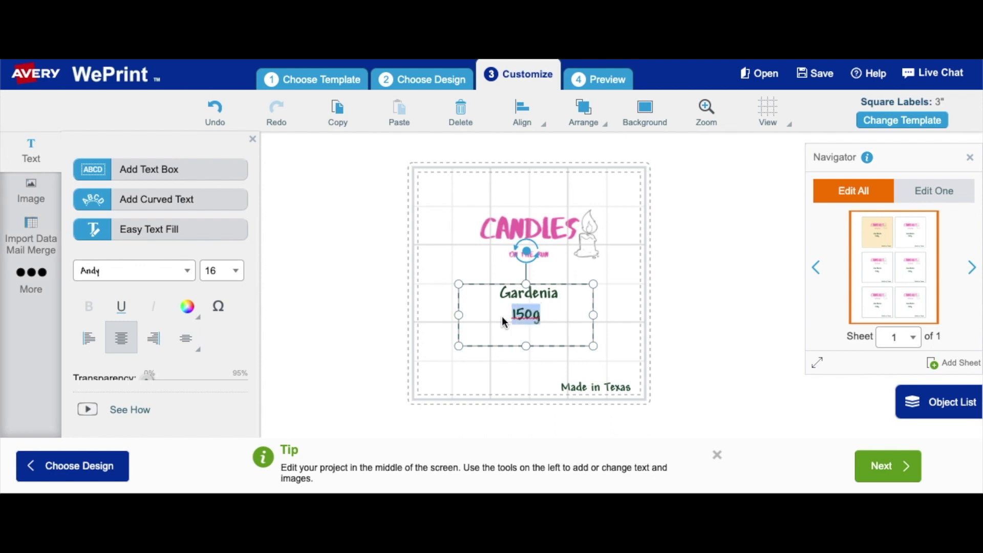
pyautogui.press('BackSpace')
# Shrink the Gardenia text box and shift it into place under the logo.
pyautogui.moveTo(457, 346); pyautogui.dragTo(508, 284)
pyautogui.moveTo(552, 343); pyautogui.dragTo(550, 289)
pyautogui.click(554, 312)
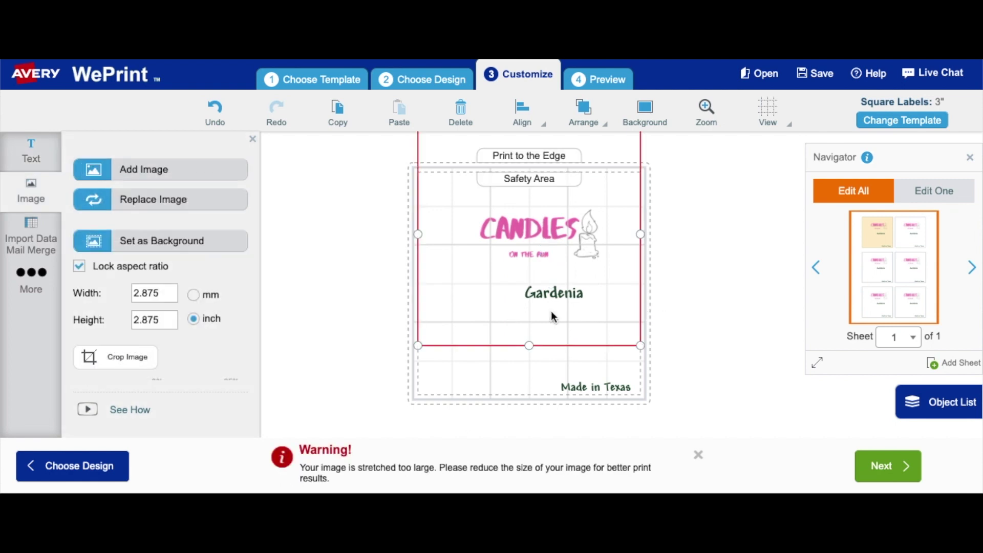
pyautogui.click(554, 311)
pyautogui.click(680, 311)
pyautogui.moveTo(572, 293); pyautogui.dragTo(529, 294)
pyautogui.moveTo(536, 351); pyautogui.dragTo(512, 340)
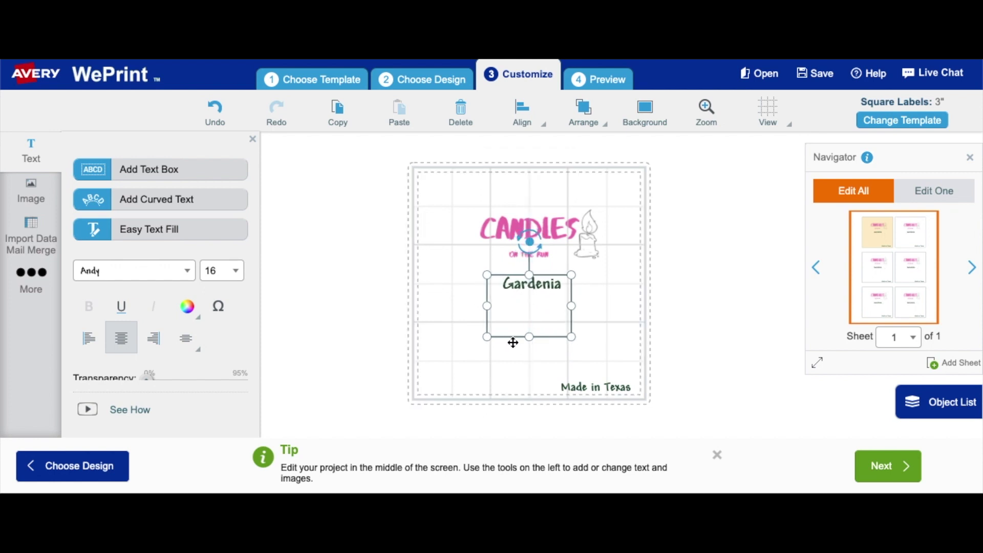
# Colour the 'Made in Texas' text black.
pyautogui.click(587, 345)
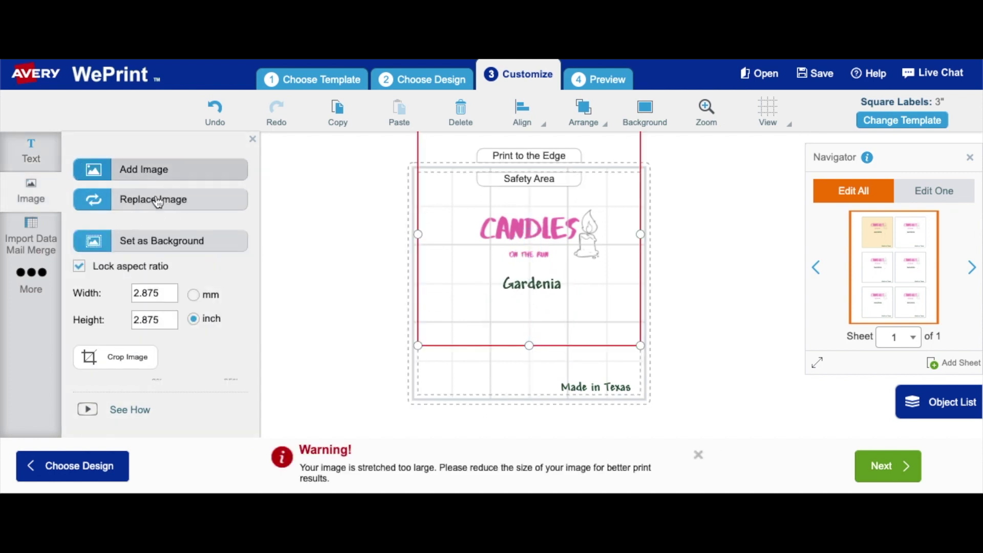
pyautogui.click(609, 388)
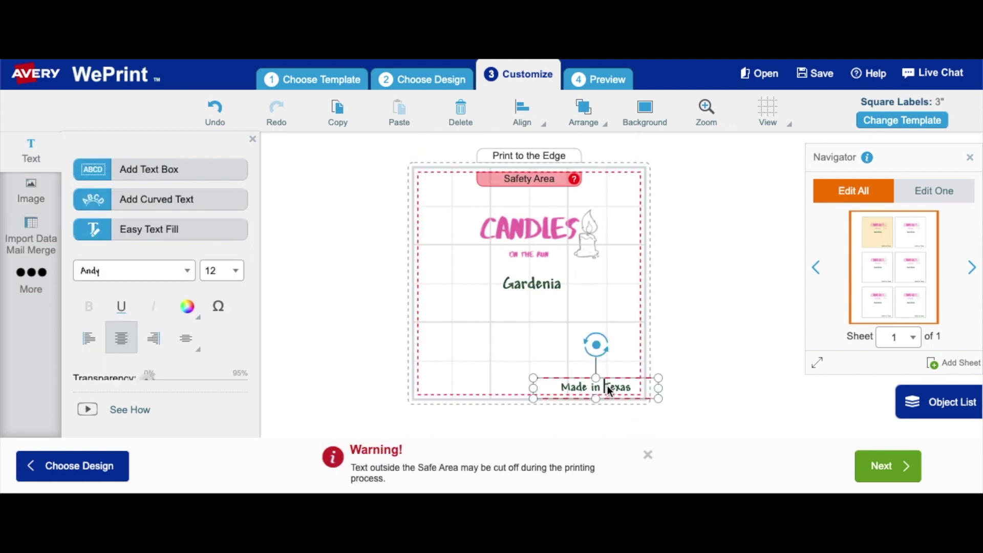
pyautogui.click(190, 314)
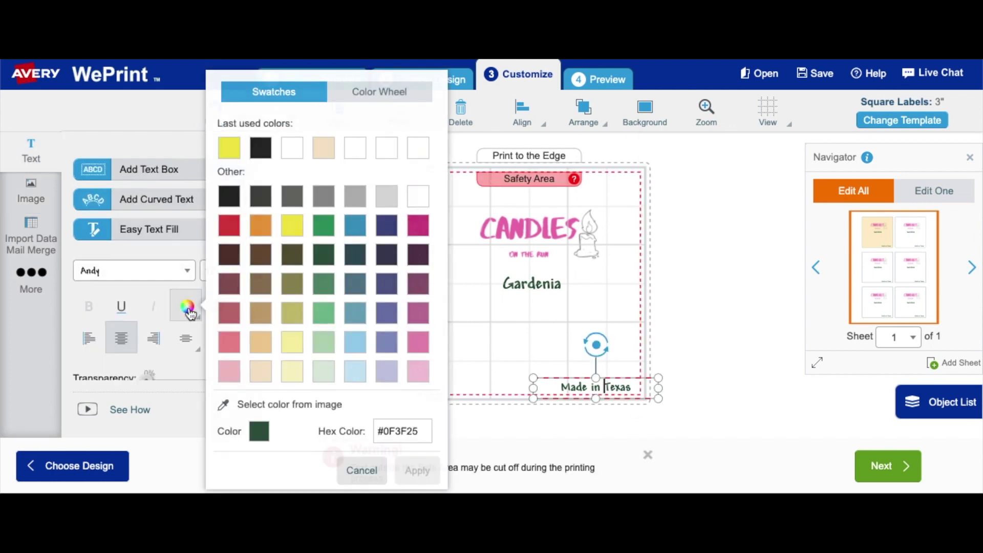
pyautogui.click(238, 196)
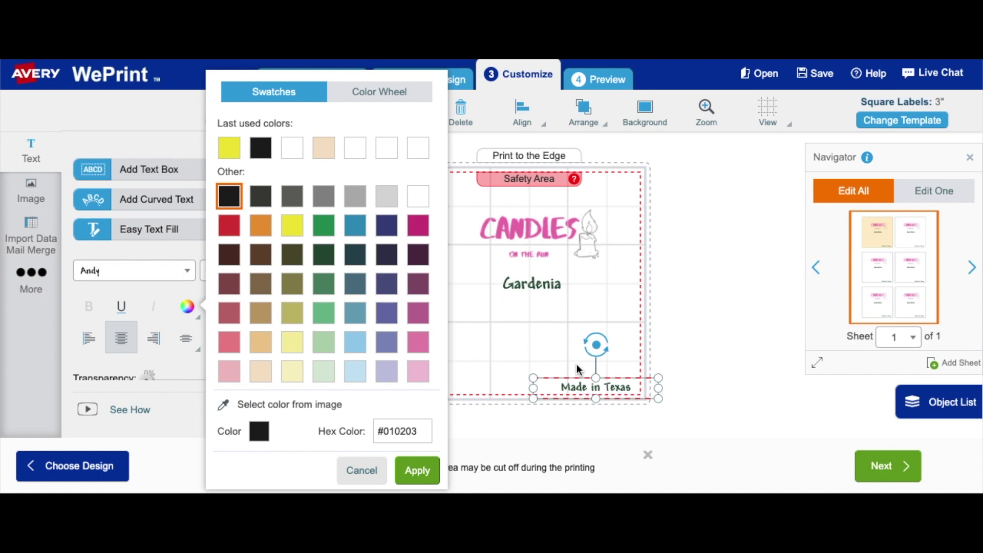
pyautogui.click(563, 388)
pyautogui.moveTo(563, 385); pyautogui.dragTo(630, 391)
pyautogui.click(188, 308)
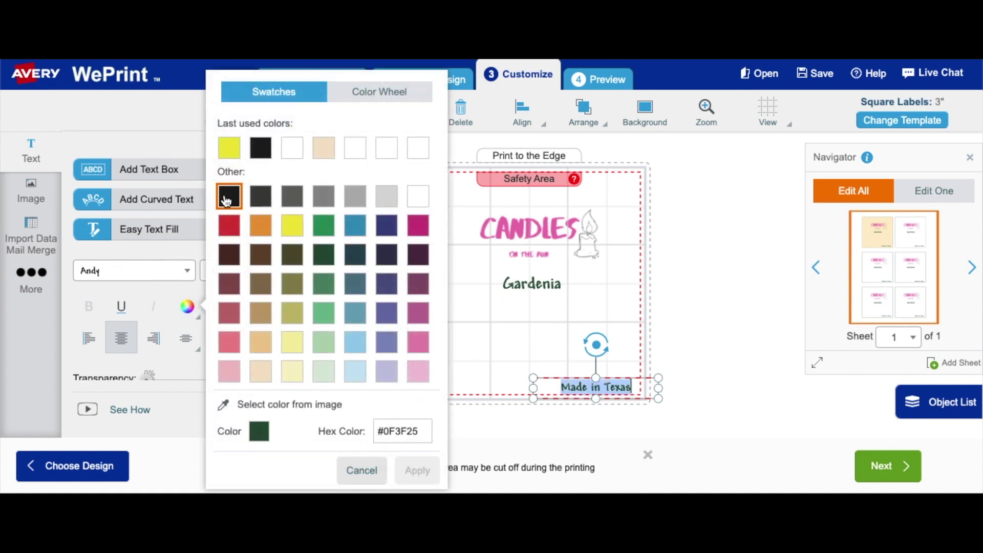
pyautogui.click(228, 196)
# Add a 'Net Weight: 150g' text line at the label's bottom left, level with 'Made in Texas'.
pyautogui.click(132, 171)
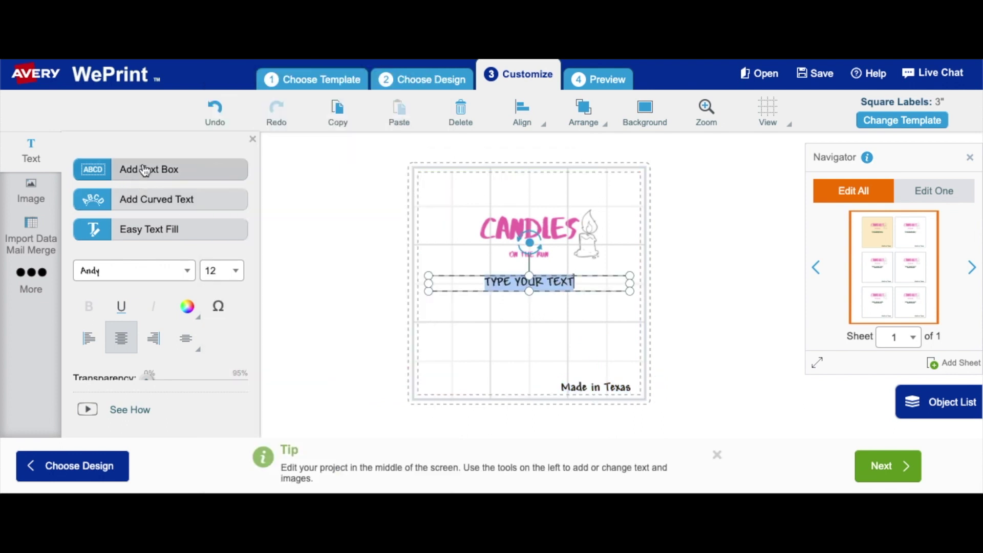
pyautogui.click(164, 181)
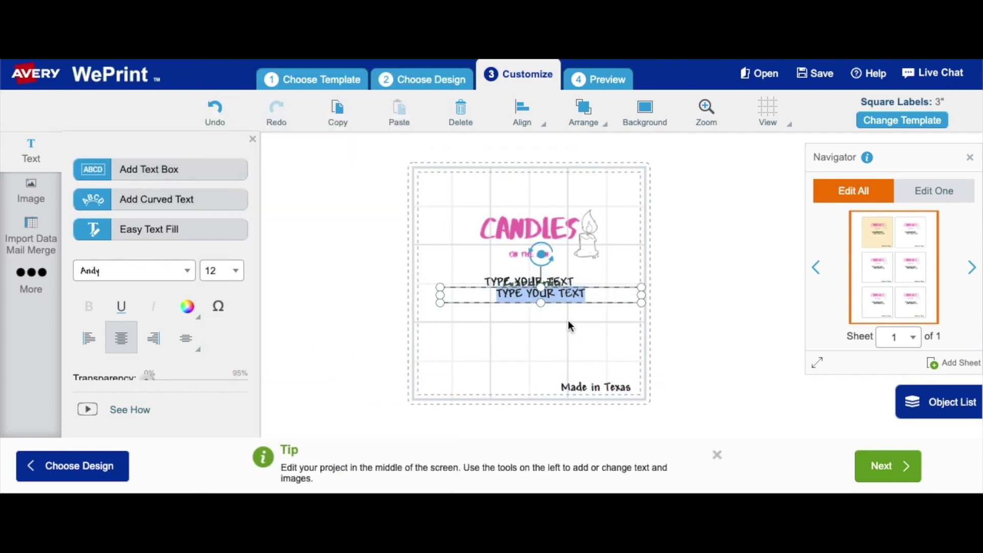
pyautogui.write('N')
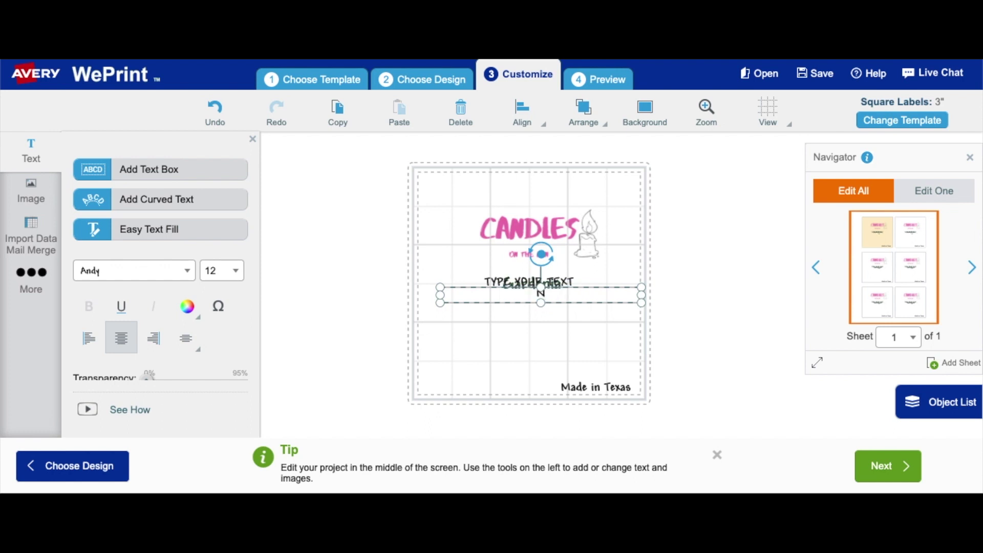
pyautogui.write('et Weight: 150g')
pyautogui.moveTo(588, 310); pyautogui.dragTo(521, 397)
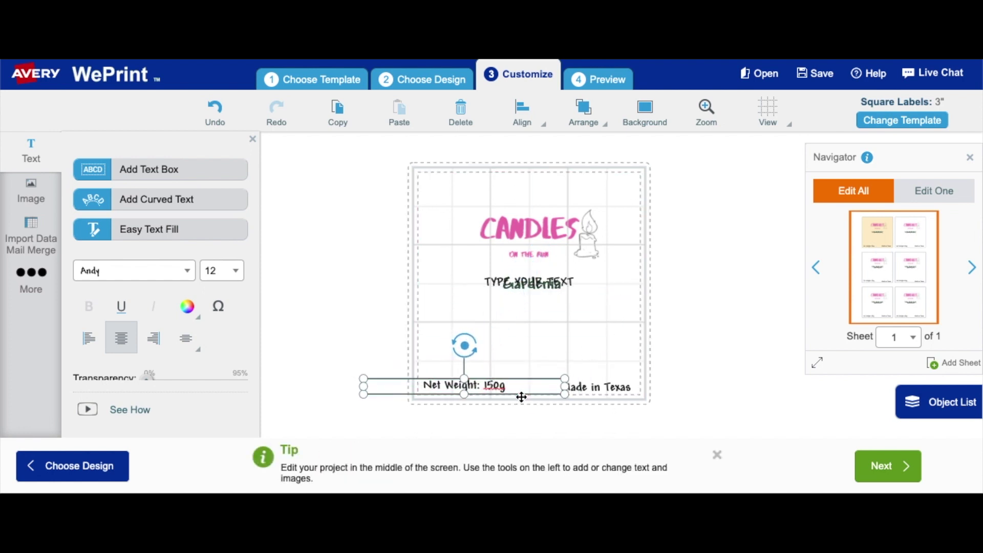
pyautogui.click(735, 331)
# Replace the 'TYPE YOUR TEXT' placeholder under the logo with GARDENIA.
pyautogui.click(555, 280)
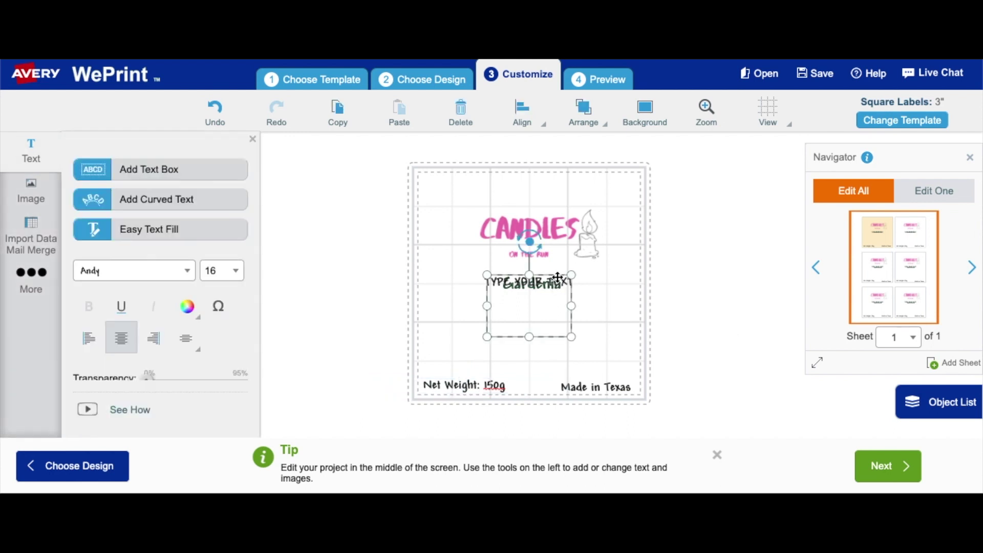
pyautogui.click(553, 281)
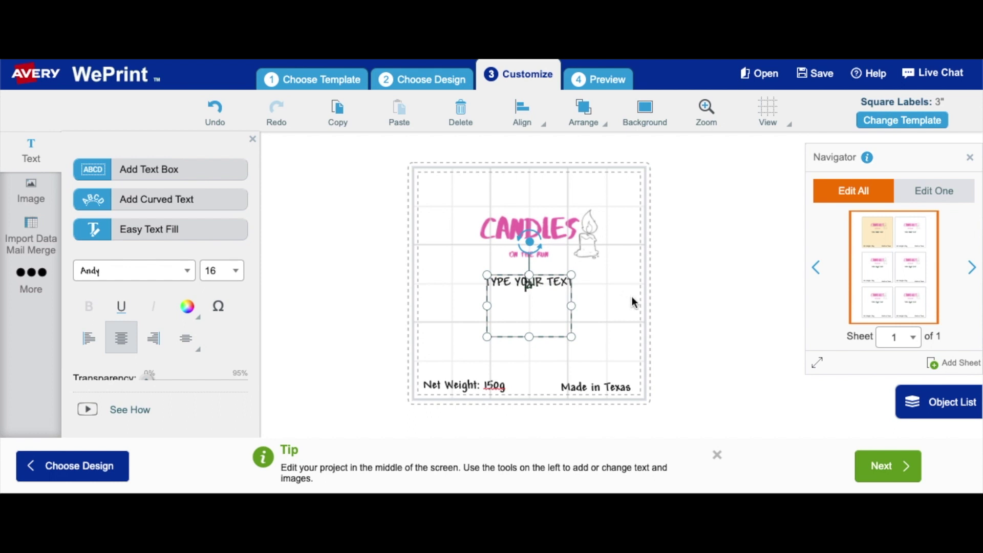
pyautogui.click(610, 302)
pyautogui.click(551, 286)
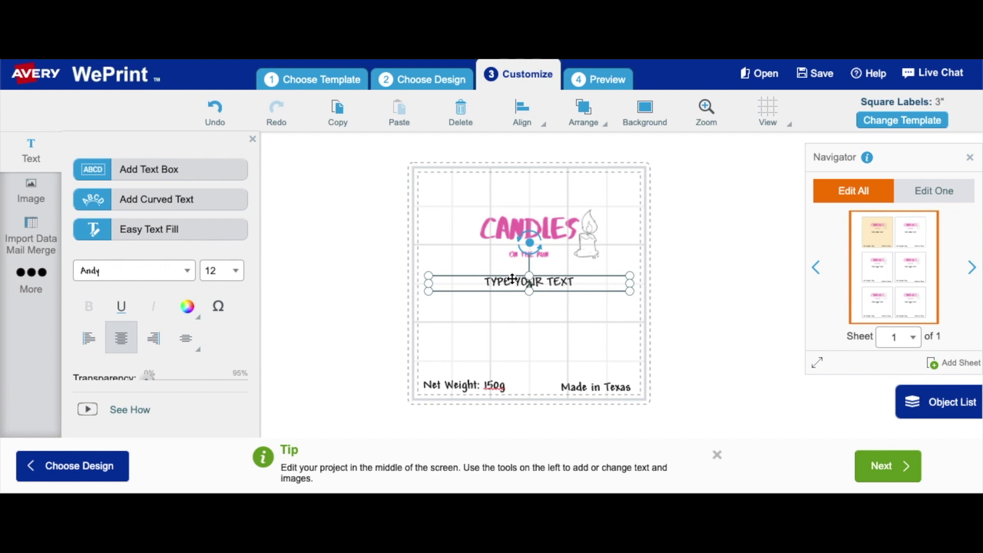
pyautogui.click(512, 279)
pyautogui.write('GARDENIA')
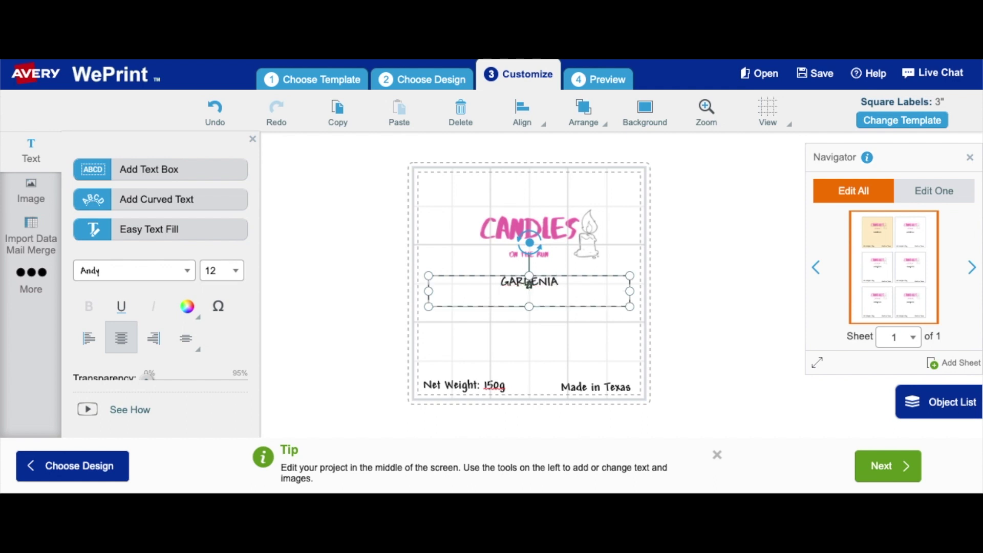
pyautogui.click(561, 332)
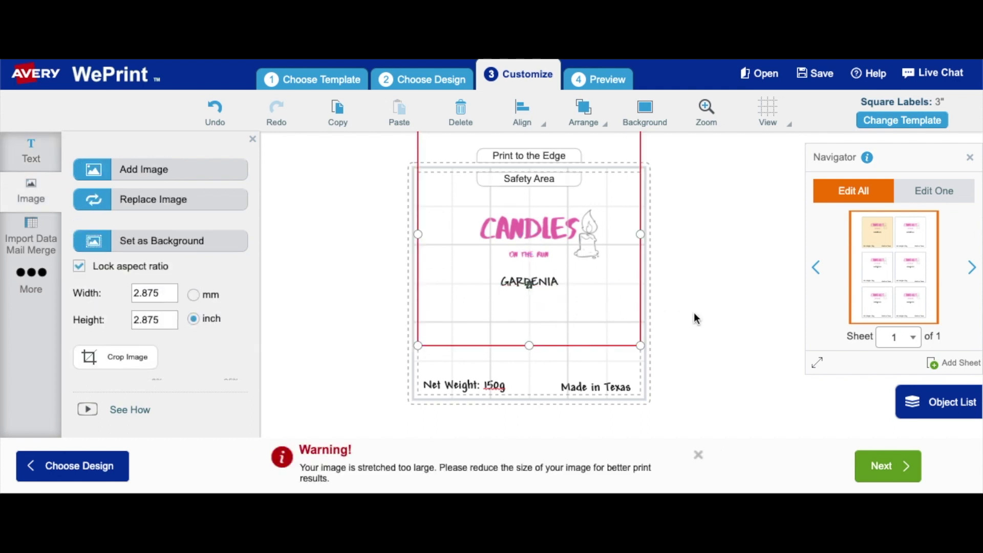
# Add a line break after GARDENIA in its text box.
pyautogui.click(695, 318)
pyautogui.click(540, 302)
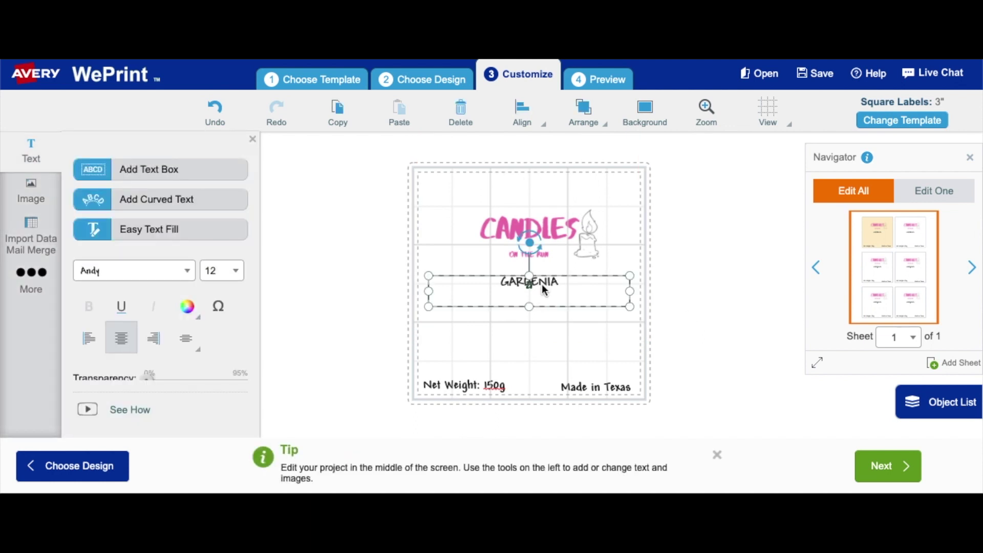
pyautogui.click(546, 309)
pyautogui.press('Return')
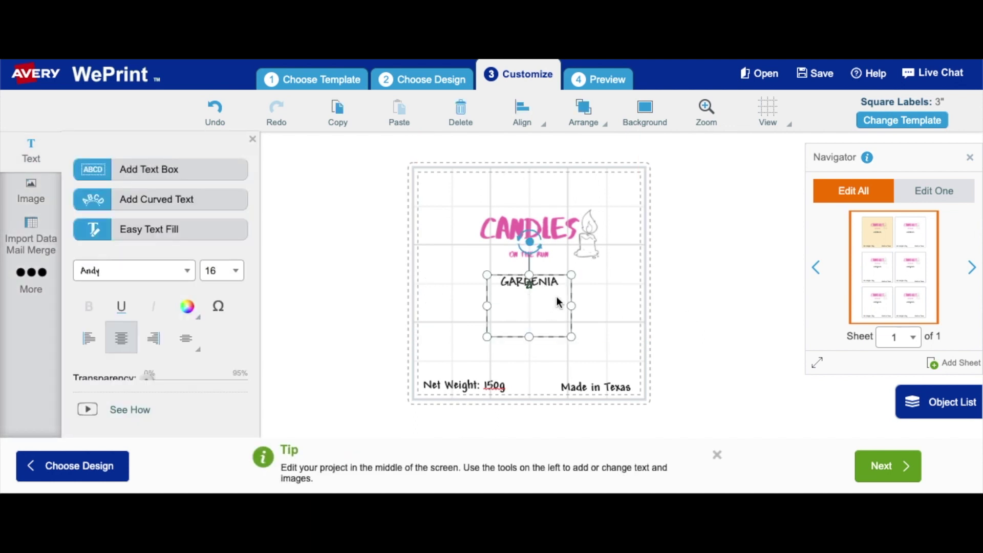
pyautogui.click(551, 352)
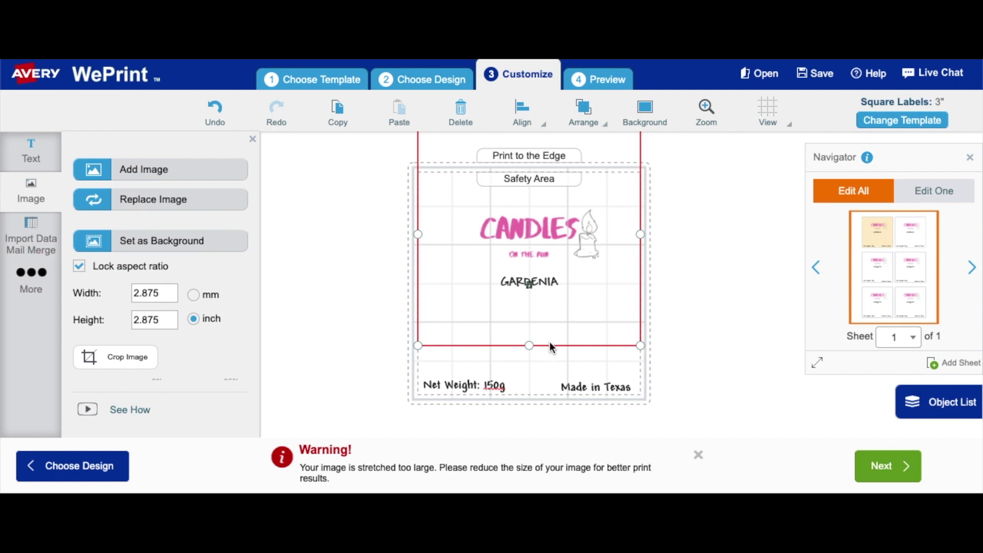
# Move GARDENIA lower and enlarge its box so it sits centred under the CANDLES logo.
pyautogui.click(541, 302)
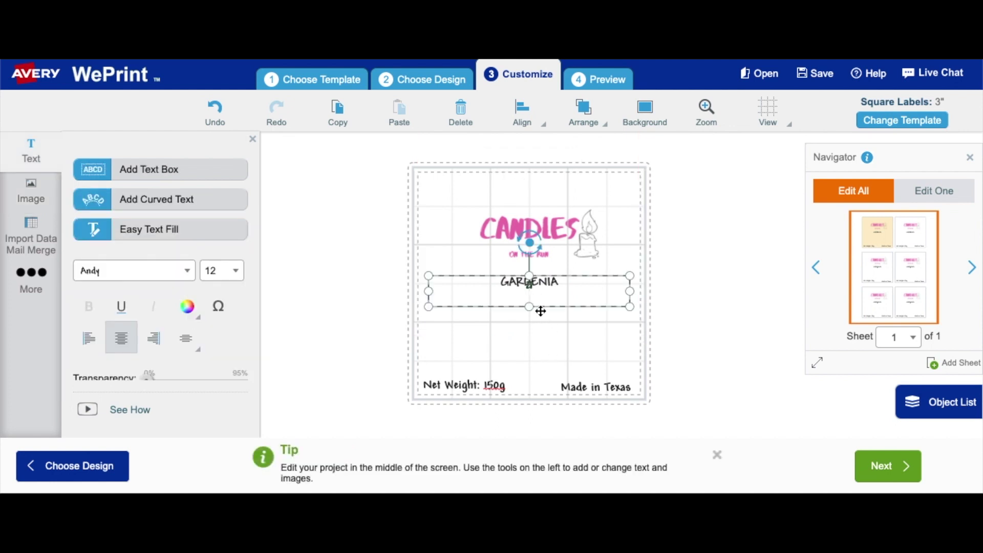
pyautogui.moveTo(540, 309); pyautogui.dragTo(541, 334)
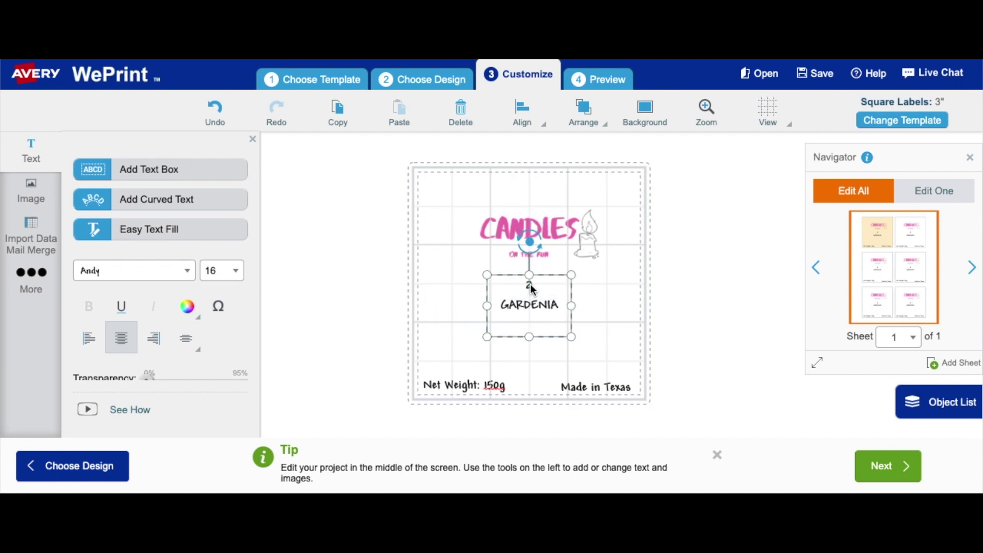
pyautogui.click(627, 309)
pyautogui.click(704, 306)
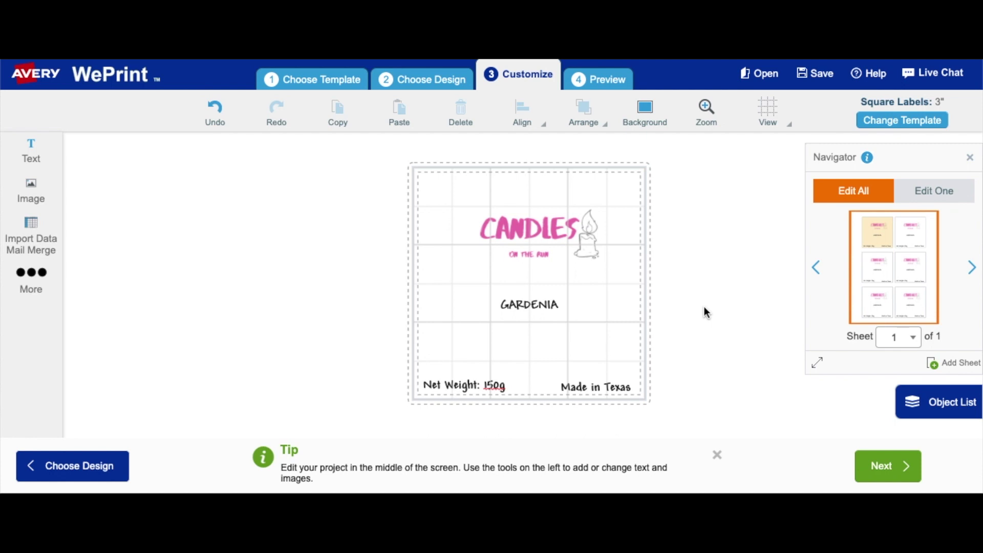
pyautogui.click(540, 314)
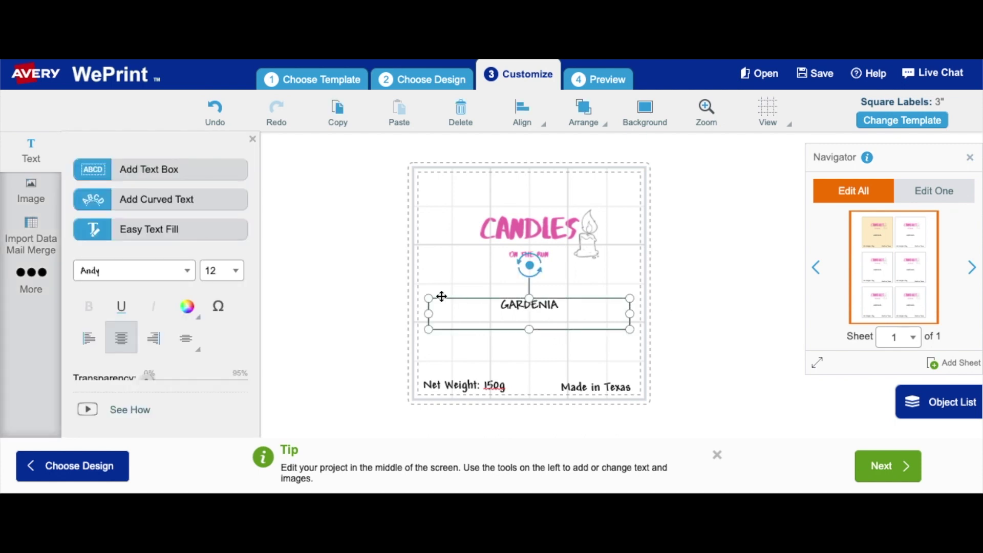
pyautogui.moveTo(431, 299); pyautogui.dragTo(409, 268)
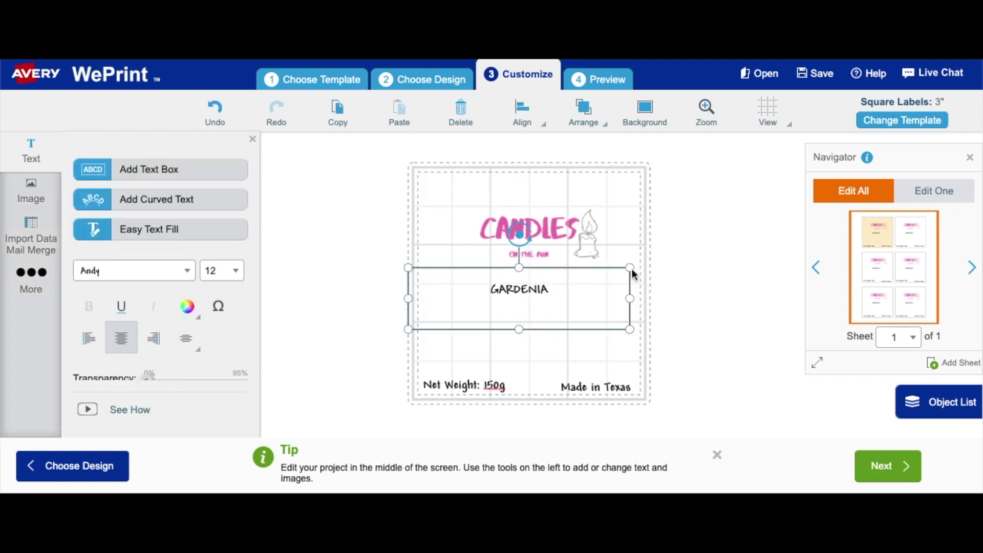
pyautogui.moveTo(631, 266); pyautogui.dragTo(651, 256)
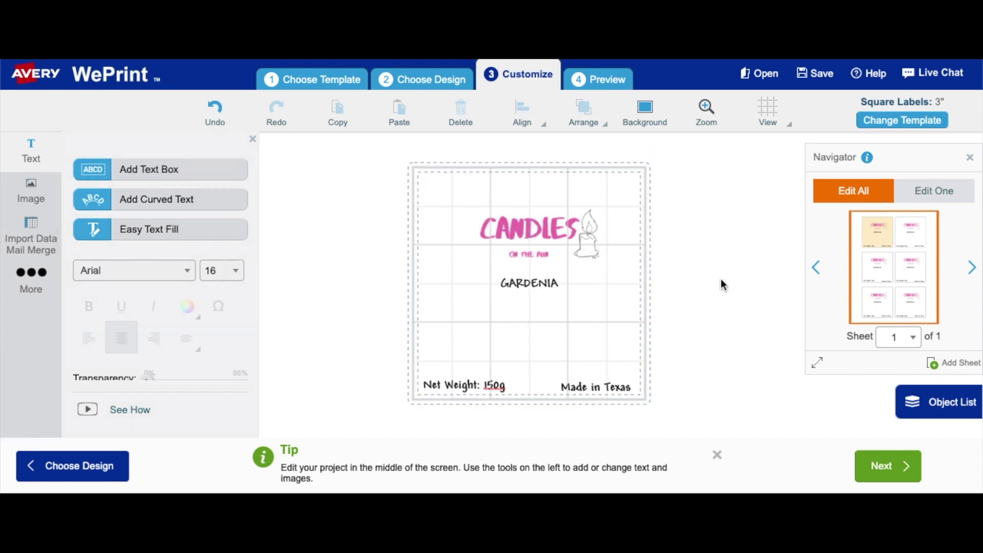
pyautogui.click(723, 284)
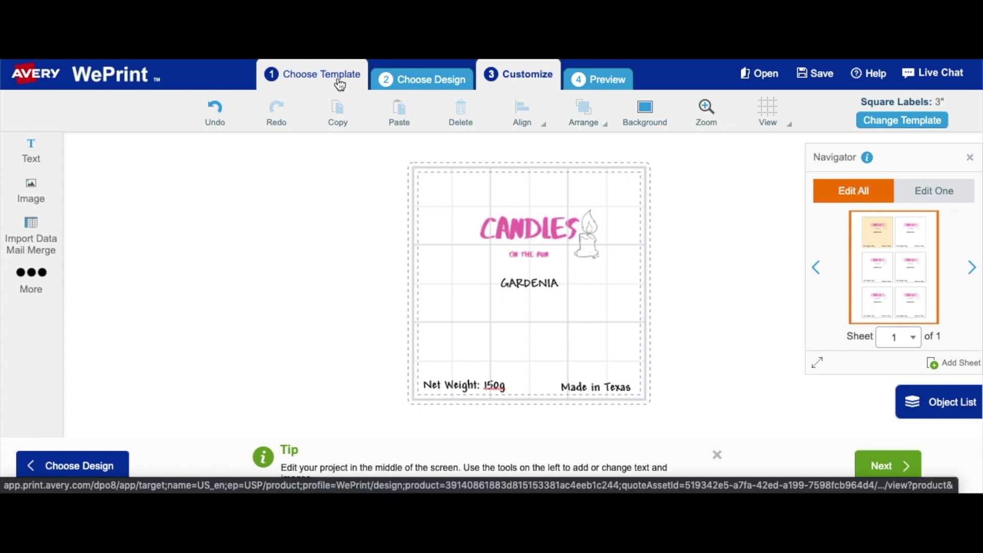
# Proceed to the Preview of the six-label sheet, continuing past the design warnings.
pyautogui.scroll(-1, 757, 343)
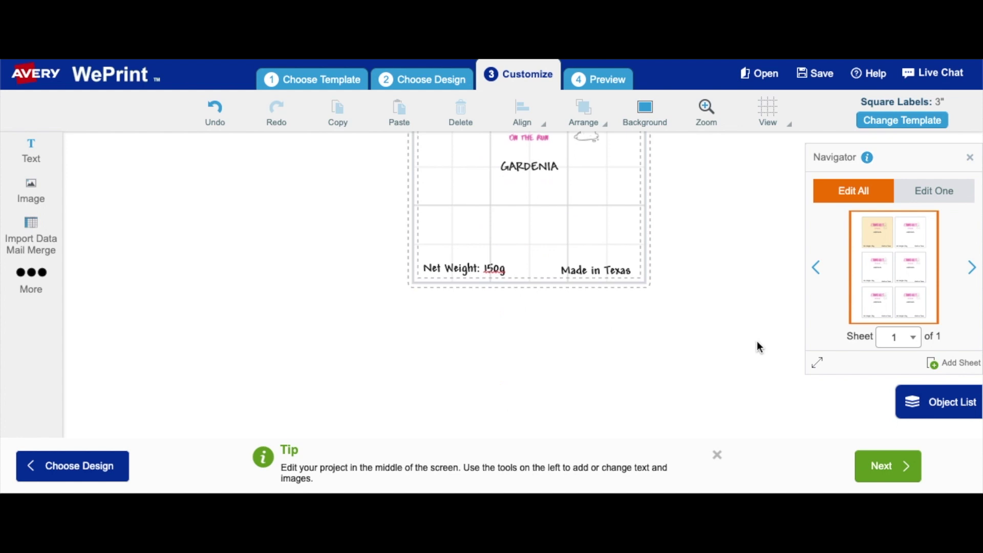
pyautogui.scroll(1, 757, 341)
pyautogui.click(893, 467)
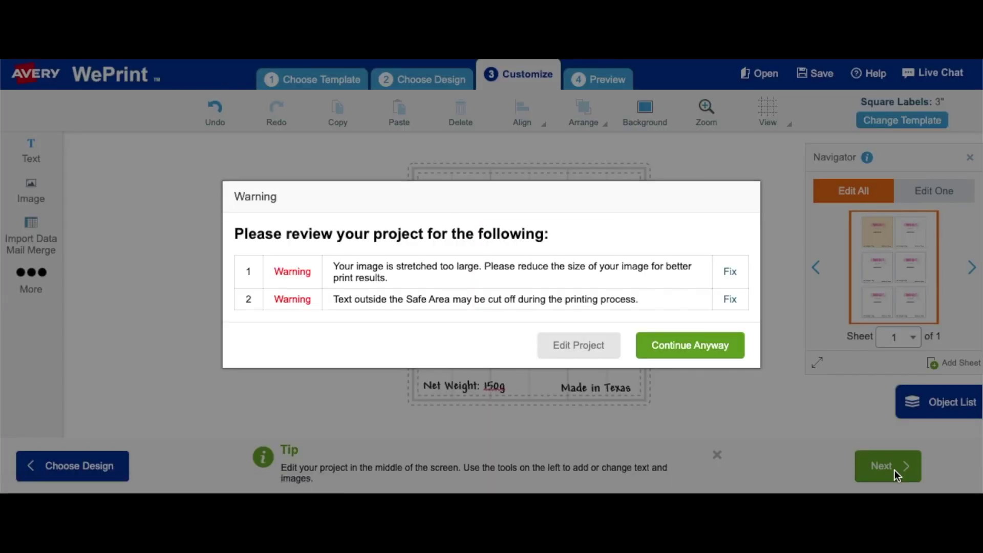
pyautogui.click(675, 346)
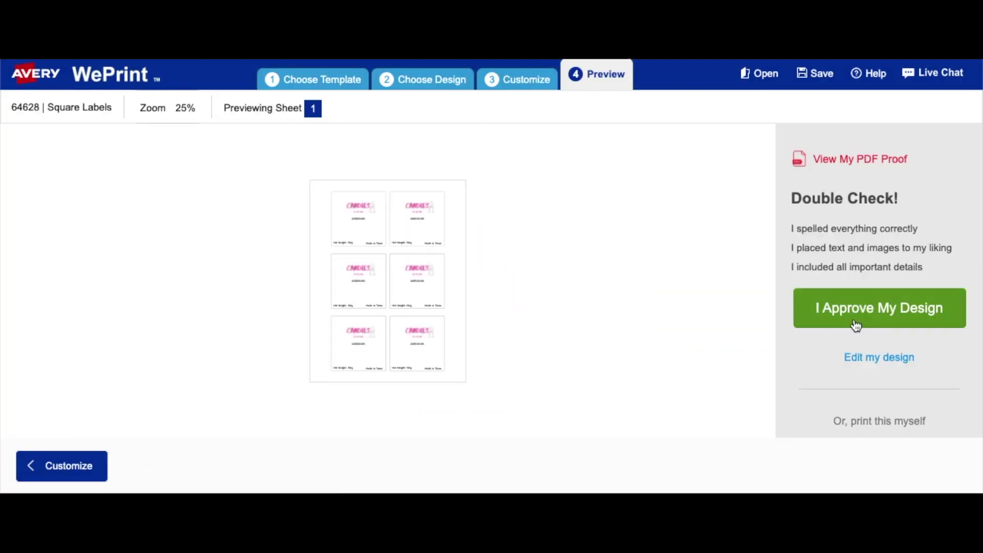
# Approve the design and save it to the online account as 'Avery-6sheet' after signing in.
pyautogui.click(860, 321)
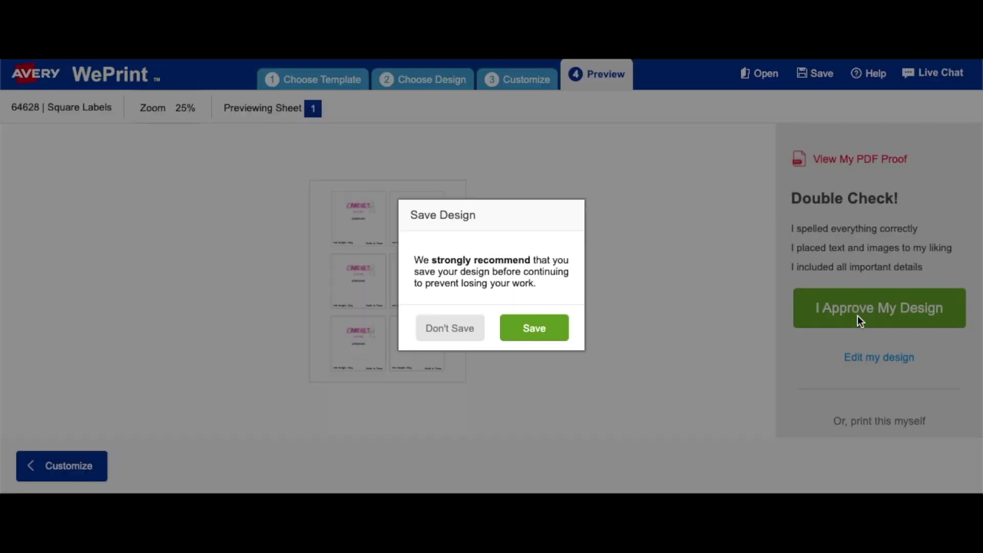
pyautogui.click(544, 337)
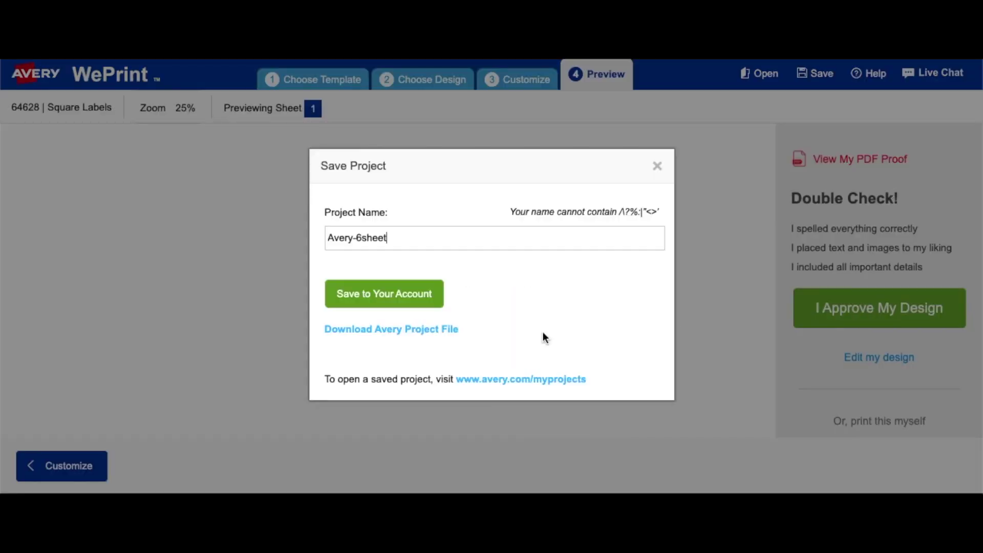
pyautogui.click(375, 287)
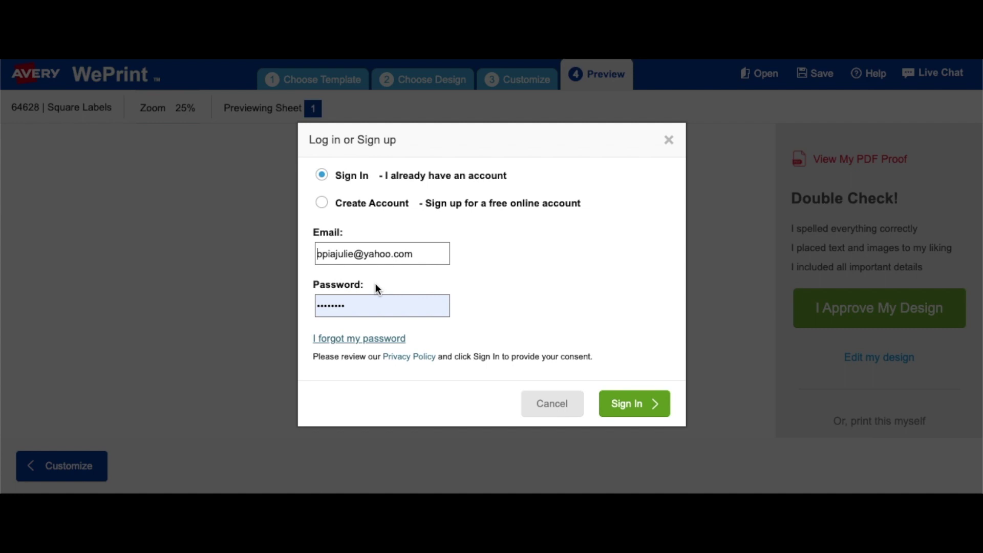
pyautogui.click(630, 402)
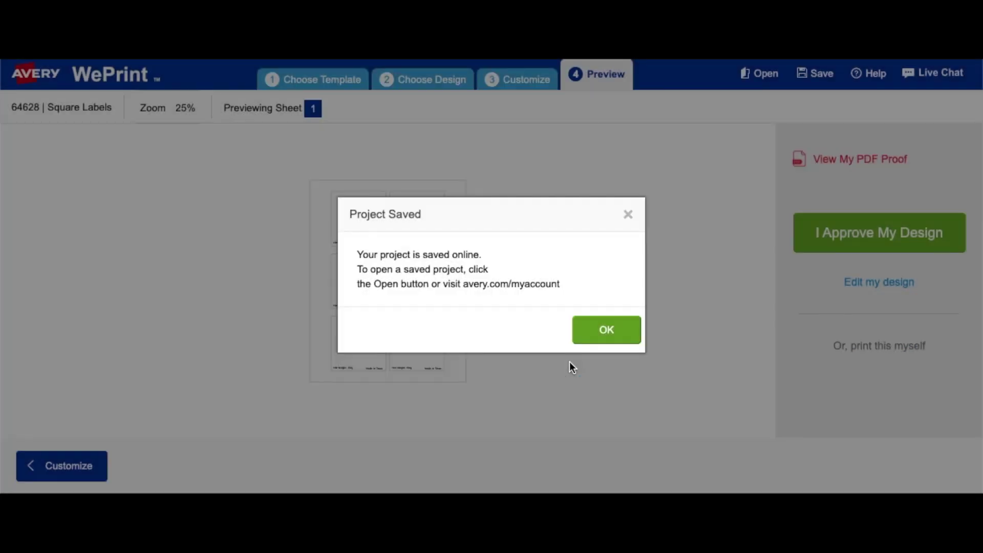
pyautogui.click(604, 331)
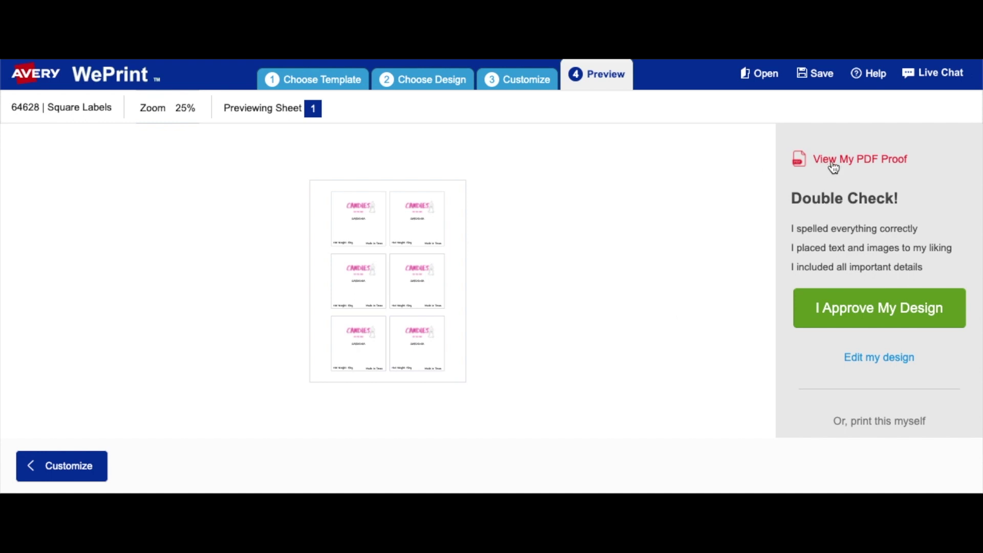
# Open the PDF proof, scroll through the GARDENIA labels on page 2, then return to page 1.
pyautogui.click(831, 159)
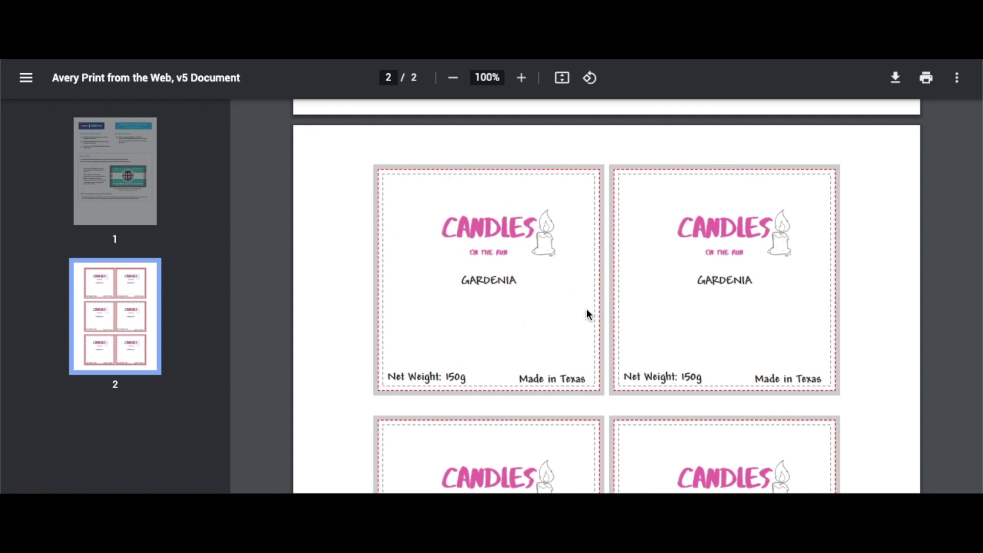
pyautogui.scroll(-5, 587, 309)
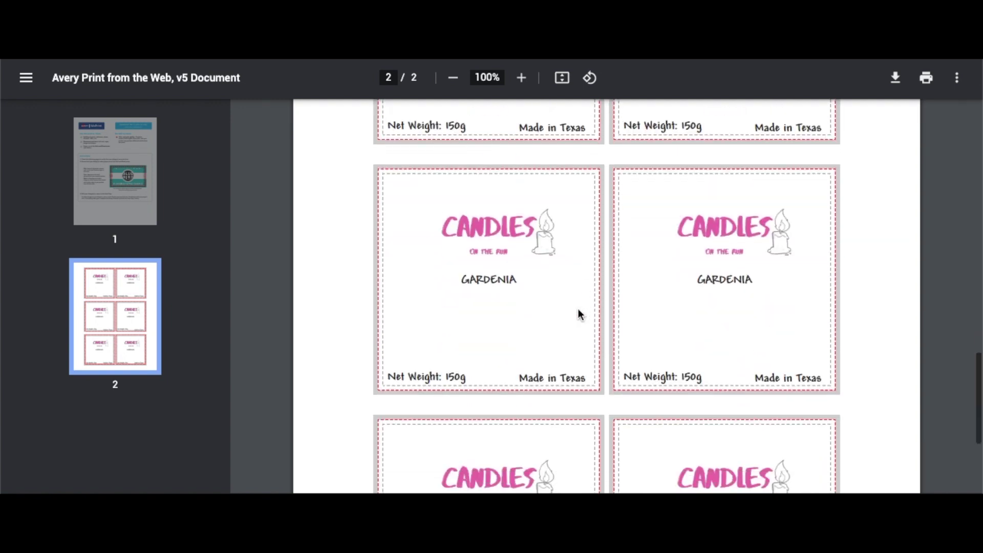
pyautogui.scroll(-2, 545, 299)
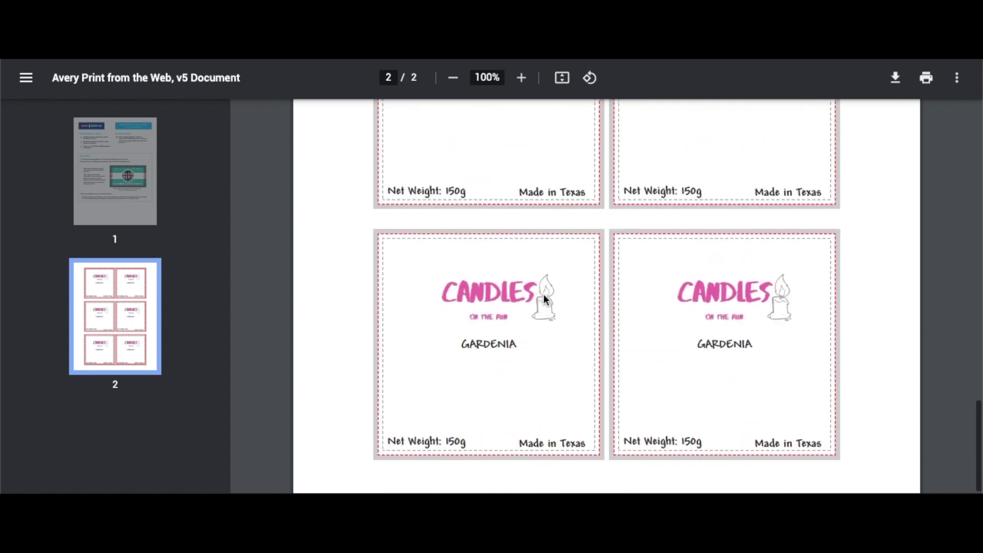
pyautogui.press('Home')
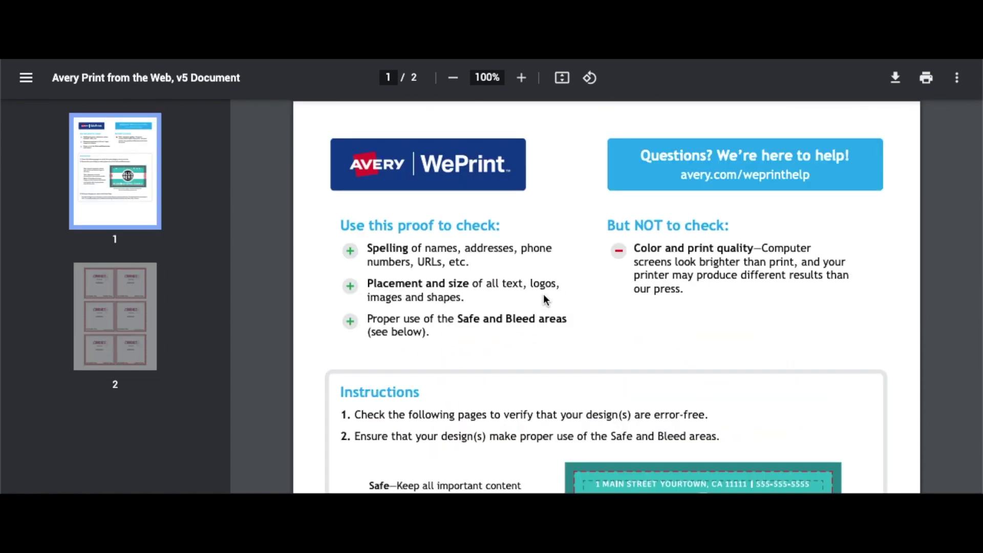